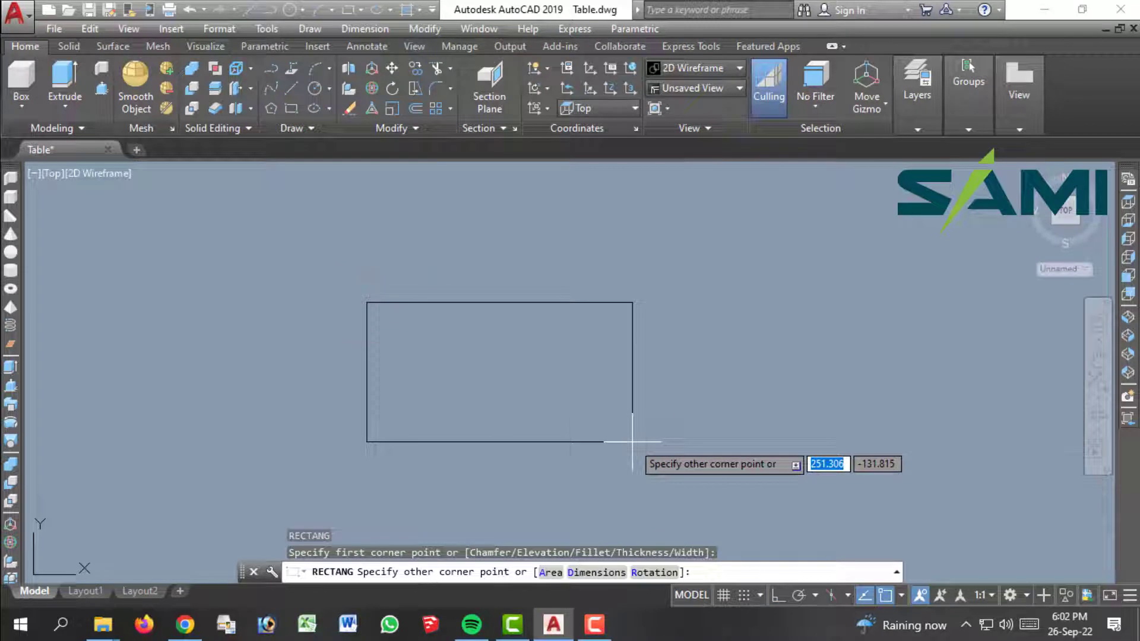
Step: Turn on Ortho mode and finish the rectangle with a length of 1200 and a width of 800
key(F8)
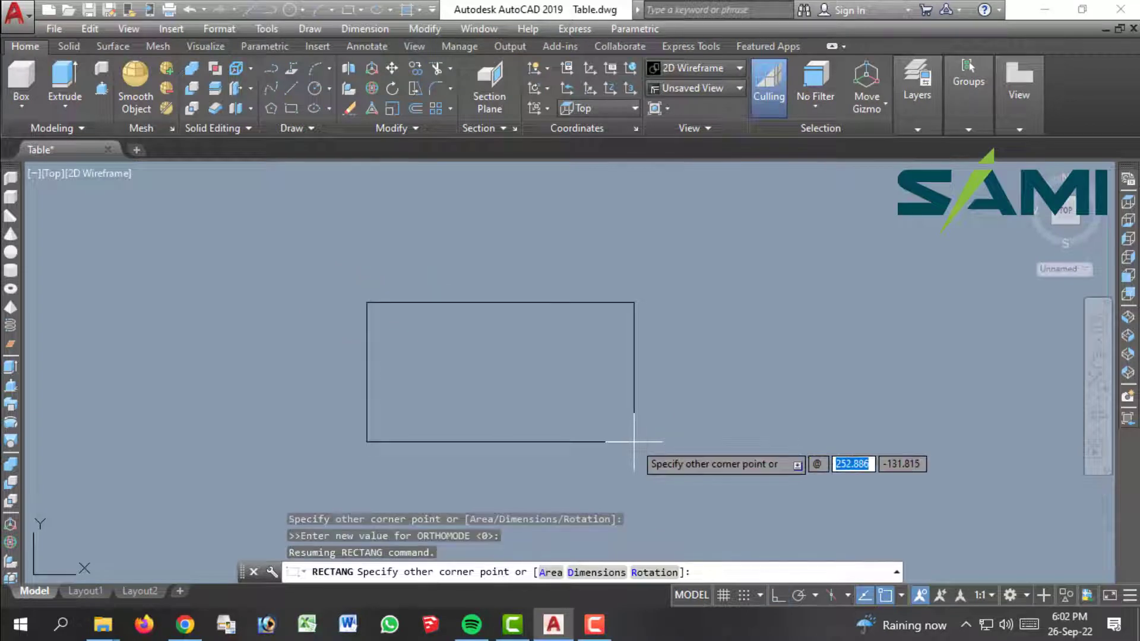
key(Tab)
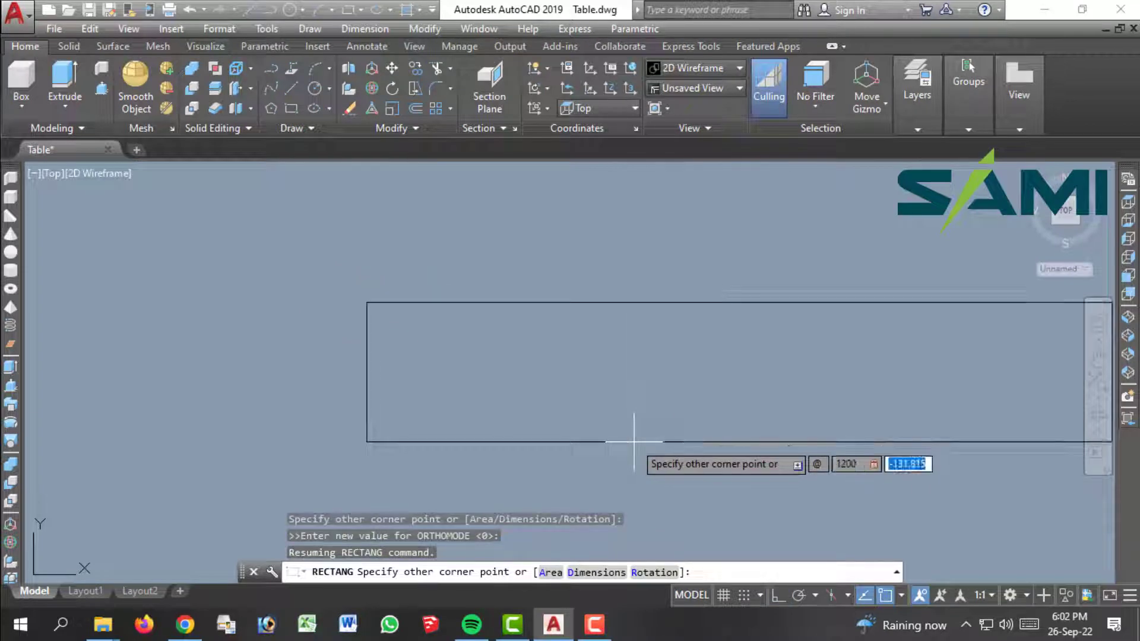
key(Return)
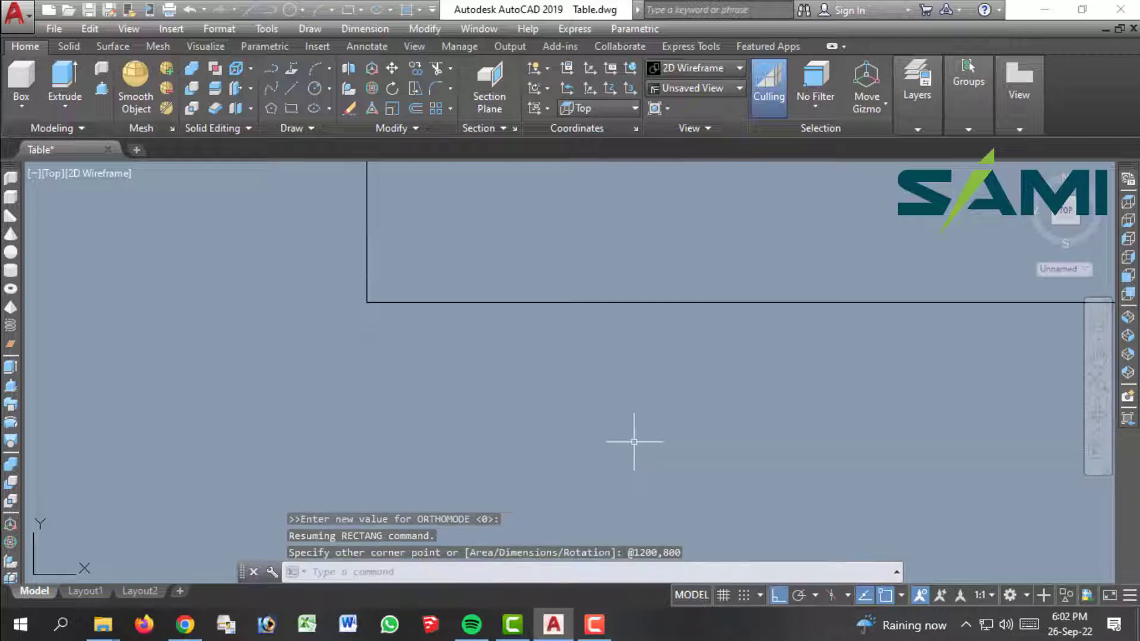
scroll(616, 433, down, 5)
middle_drag(616, 405, 623, 400)
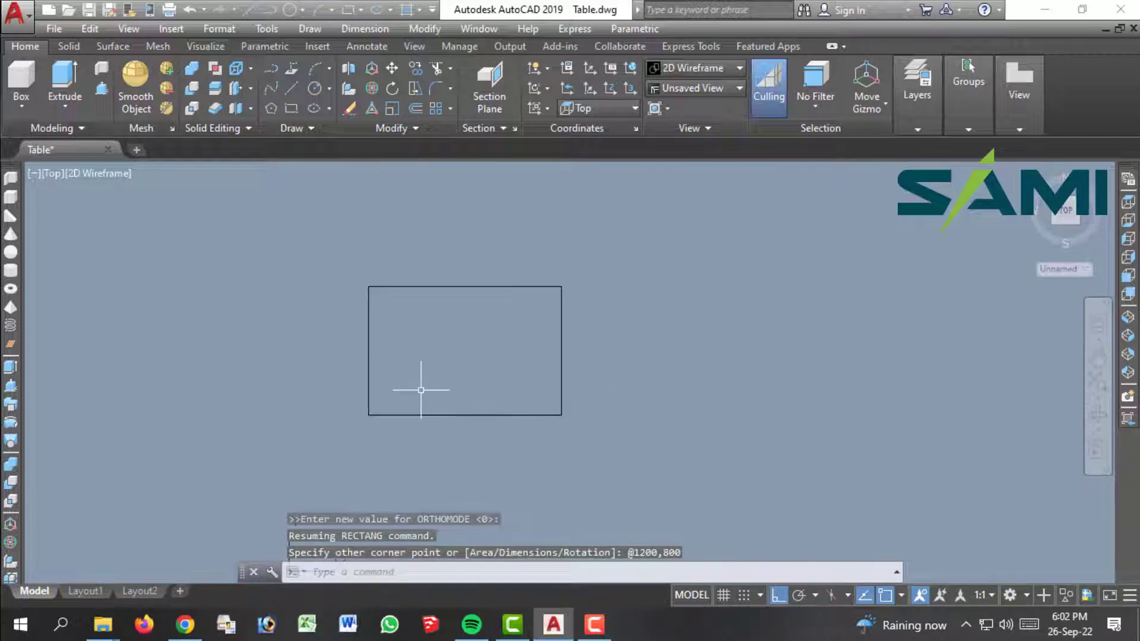
scroll(443, 389, up, 2)
key(Escape)
key(Escape)
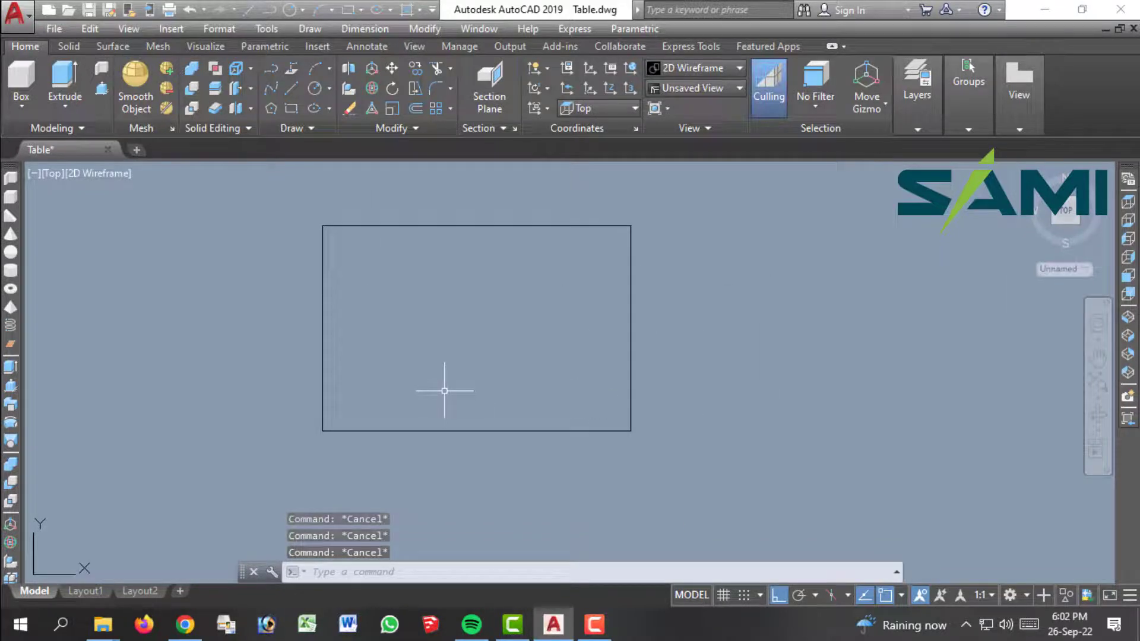
Step: Draw a 70 by 70 square inside the large rectangle, starting from its lower-left corner
text(rec)
key(Return)
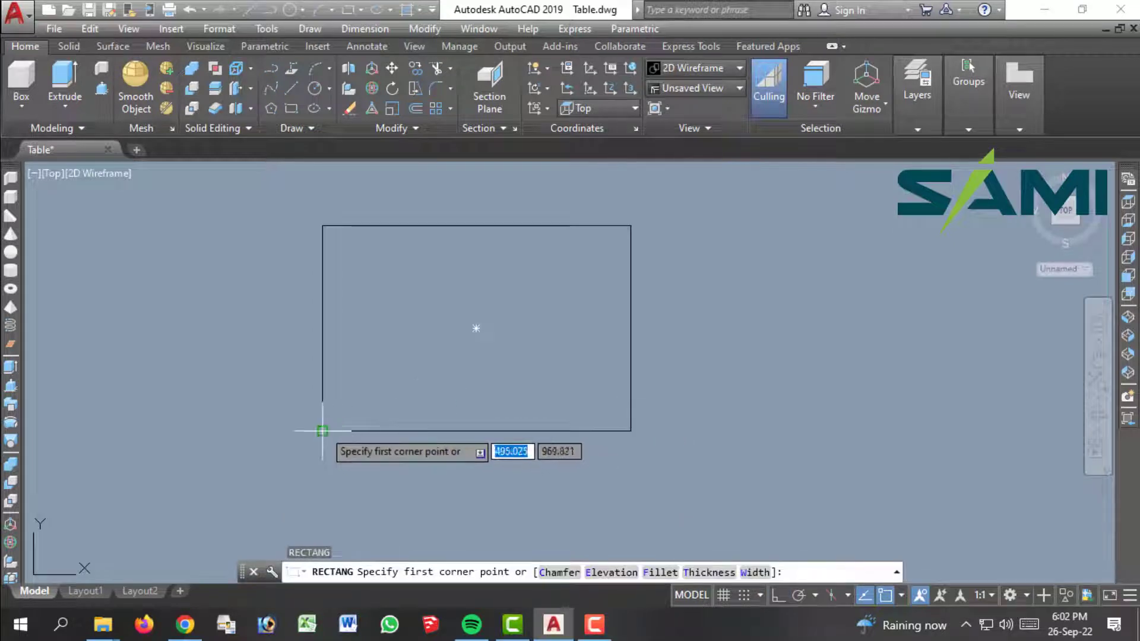
click(322, 430)
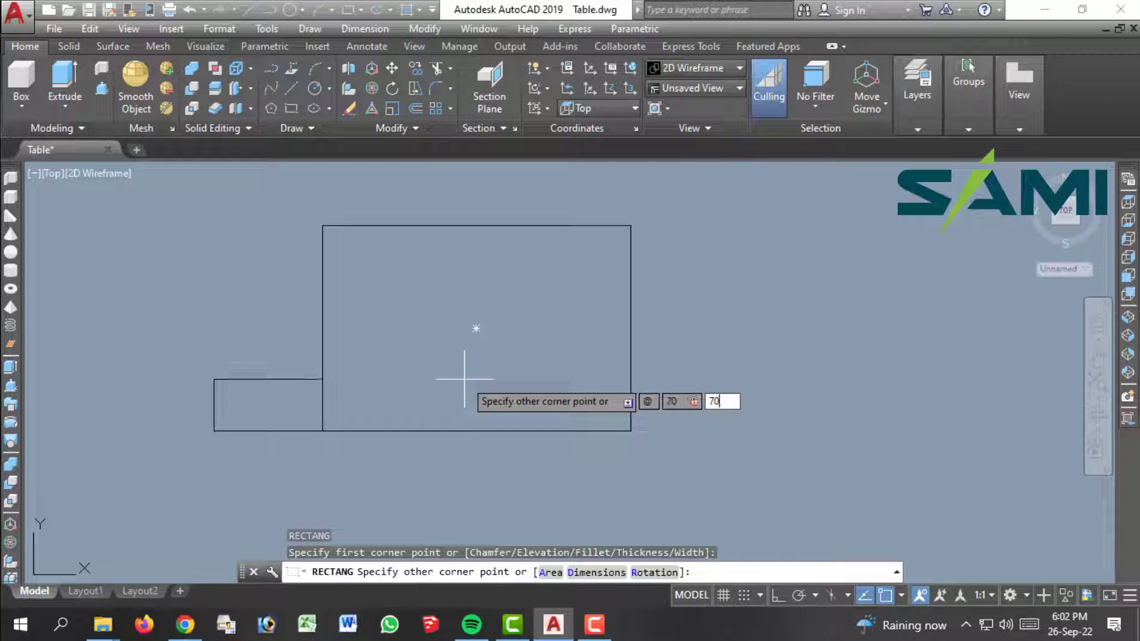
key(Return)
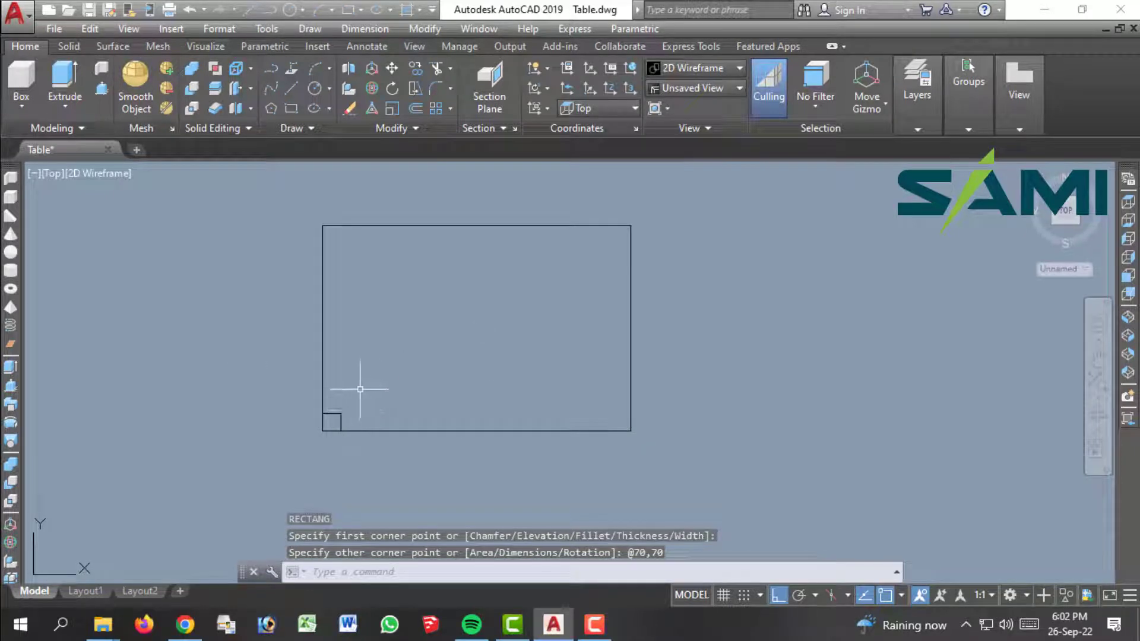
Step: Mirror the small square to the lower-right corner about the rectangle's vertical centreline, keeping the original
click(341, 414)
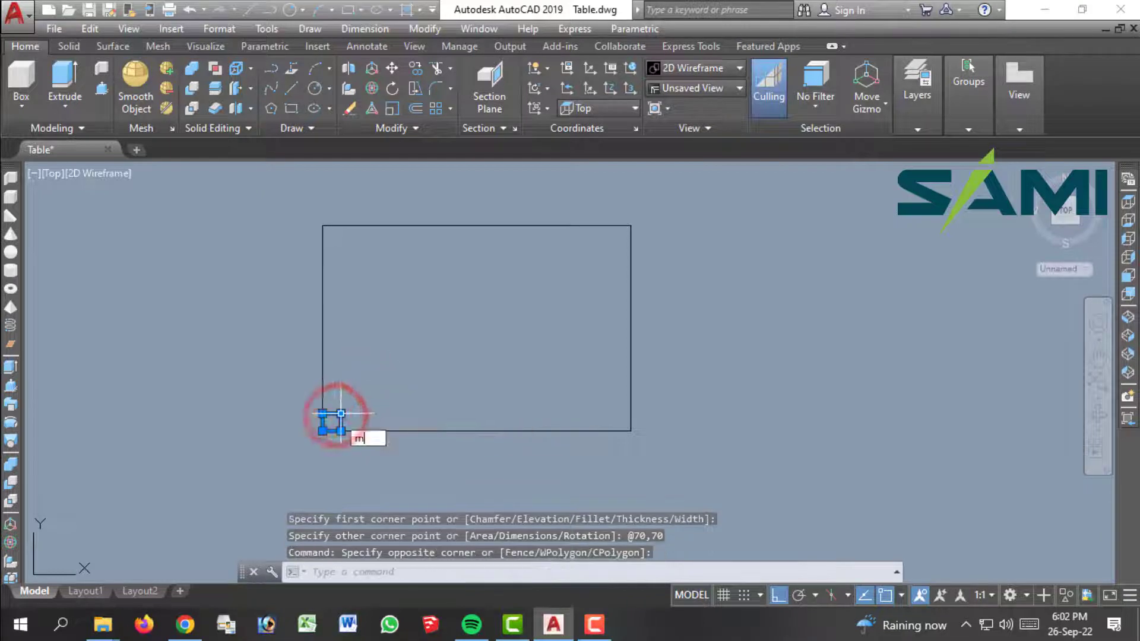
text(mi)
key(Return)
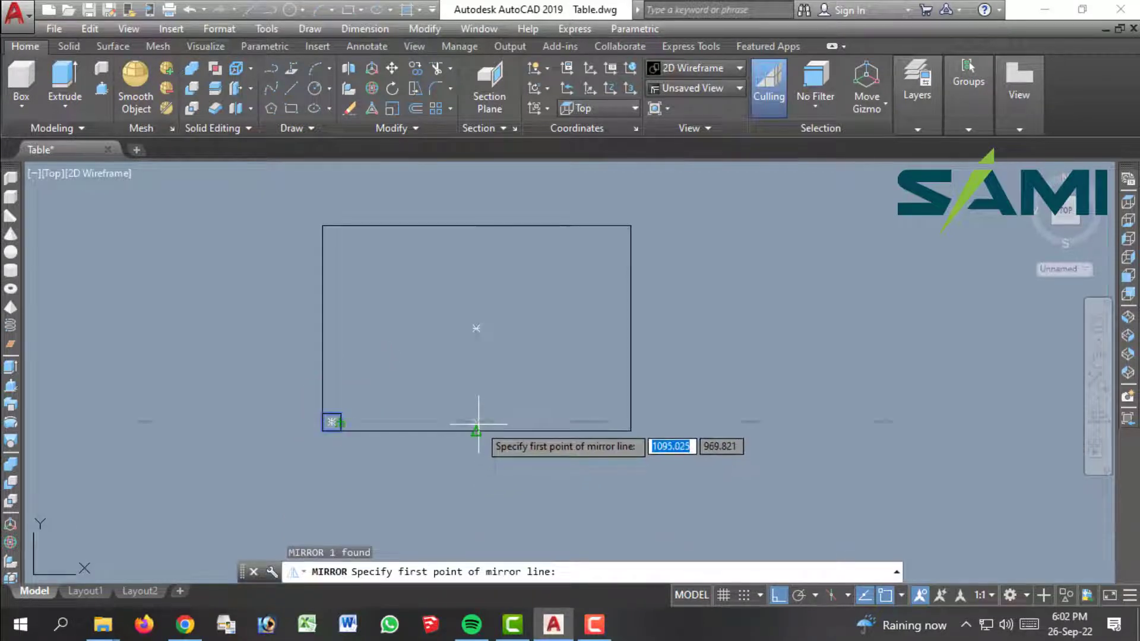
click(476, 432)
click(476, 347)
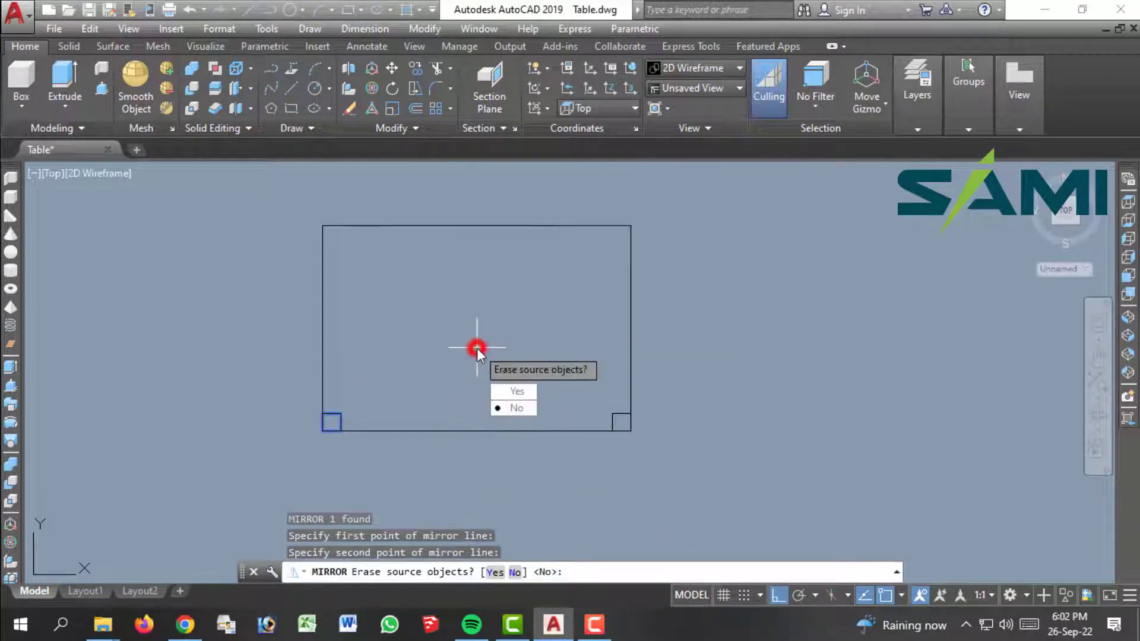
key(Return)
Step: Mirror both lower squares to the upper corners about the rectangle's horizontal centreline, keeping the originals
click(619, 407)
click(608, 417)
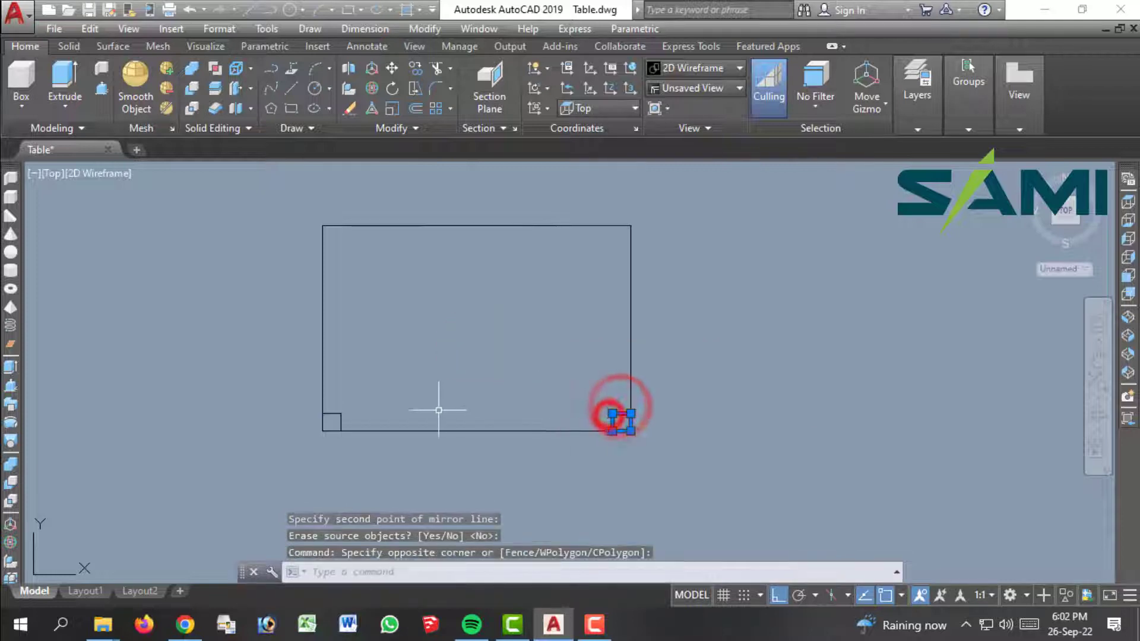
click(356, 399)
click(330, 412)
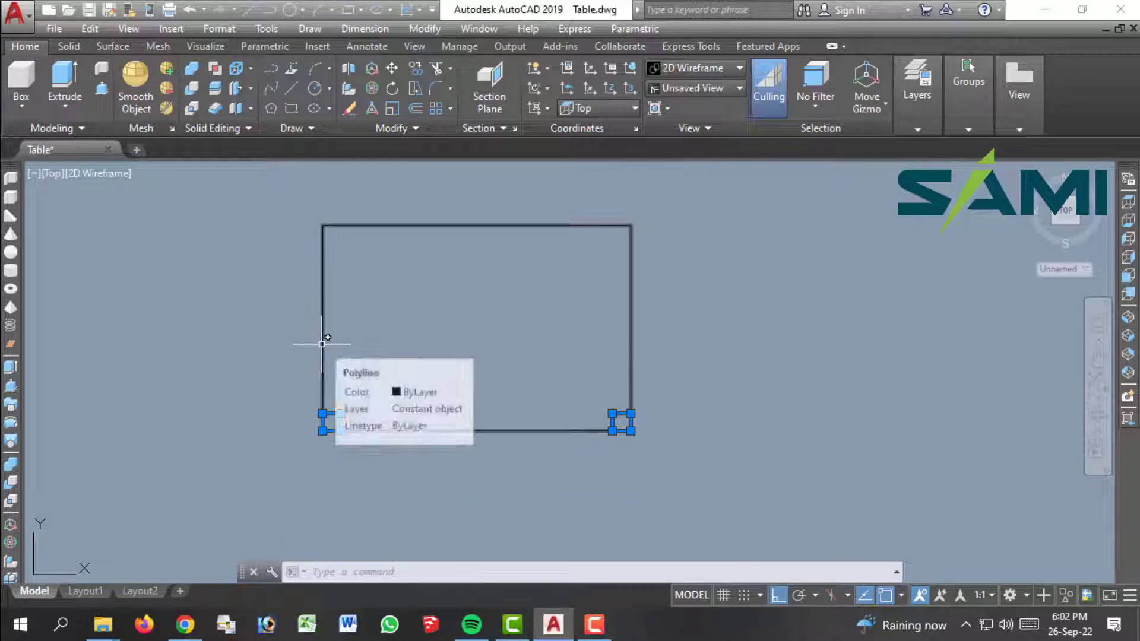
text(mi)
key(Return)
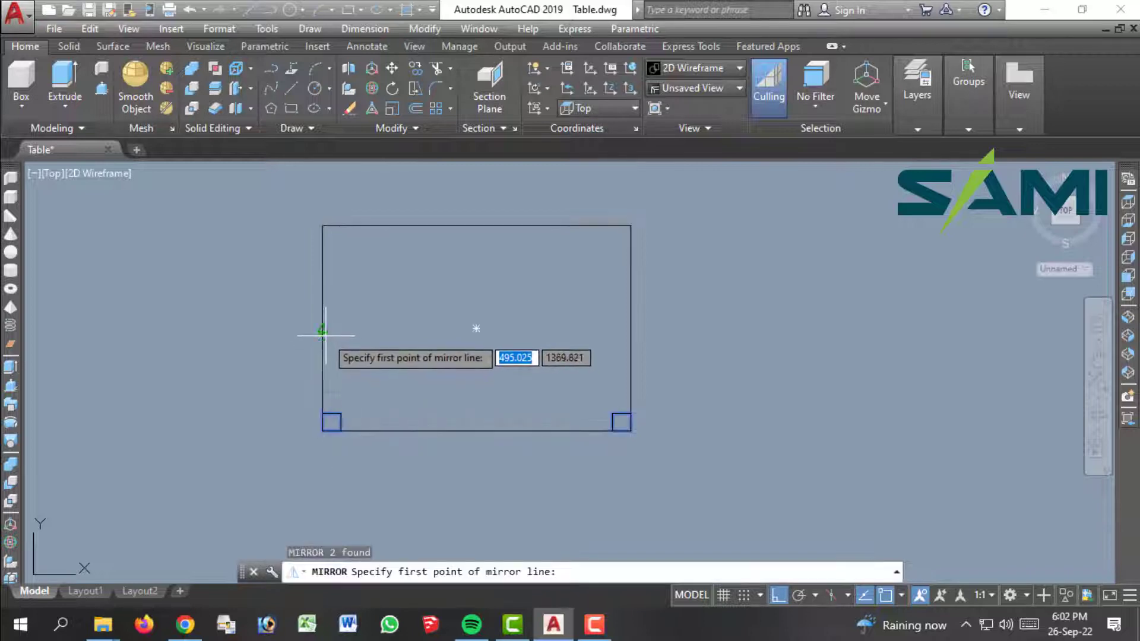
click(323, 329)
click(662, 328)
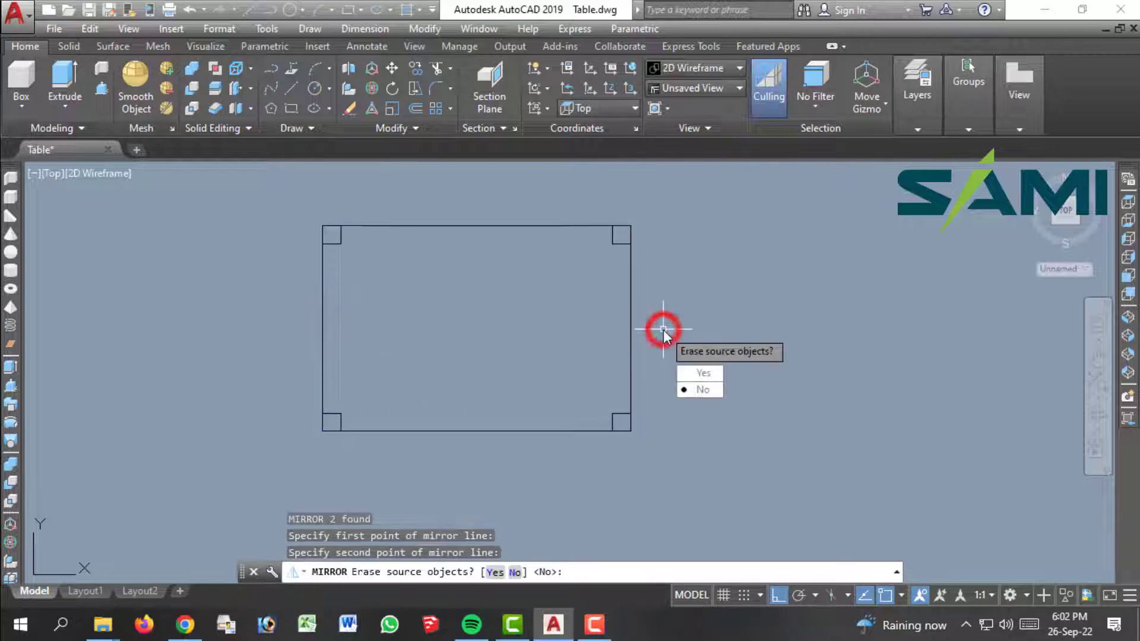
key(Escape)
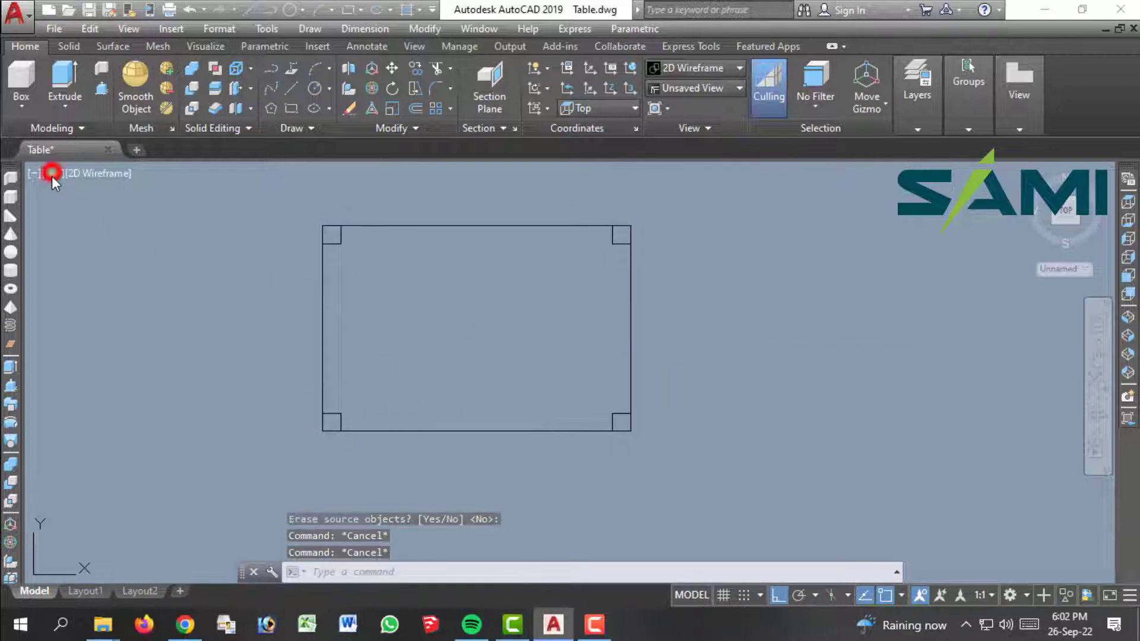
Step: Switch the drawing to the SW Isometric view and frame the table outline
click(52, 176)
click(108, 322)
middle_drag(504, 321, 382, 440)
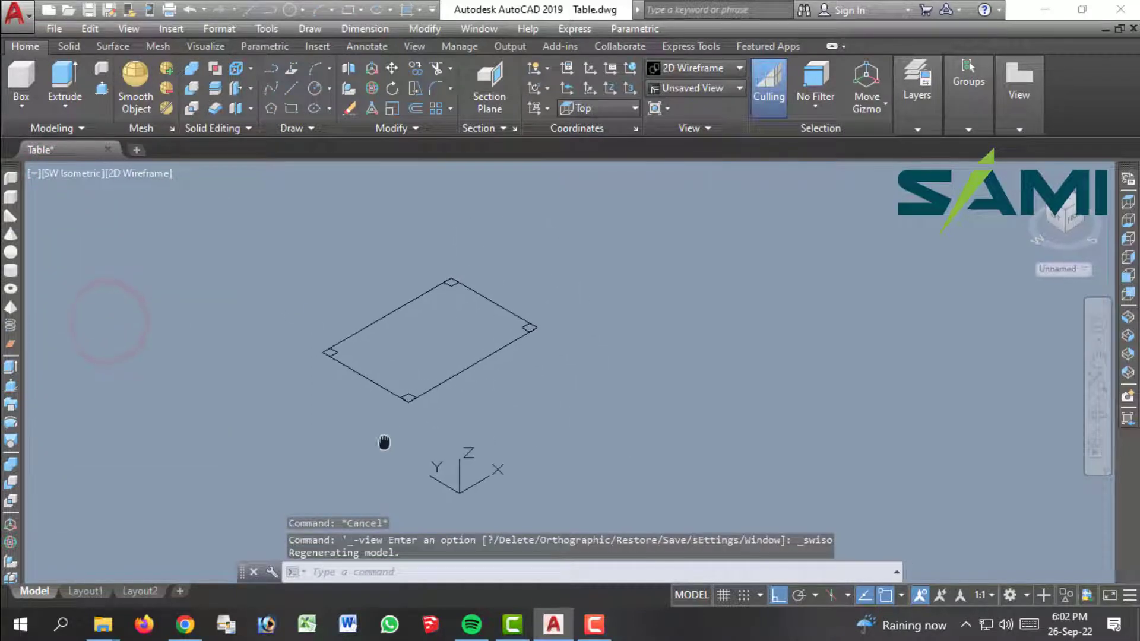
scroll(410, 415, up, 4)
scroll(428, 487, down, 2)
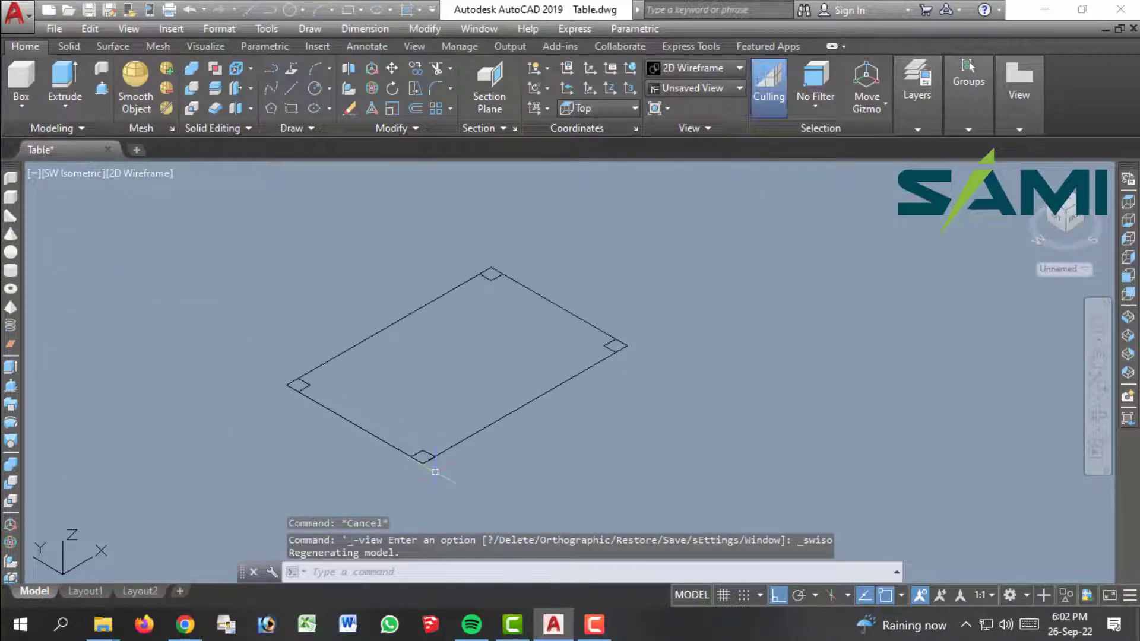
key(Escape)
key(Escape)
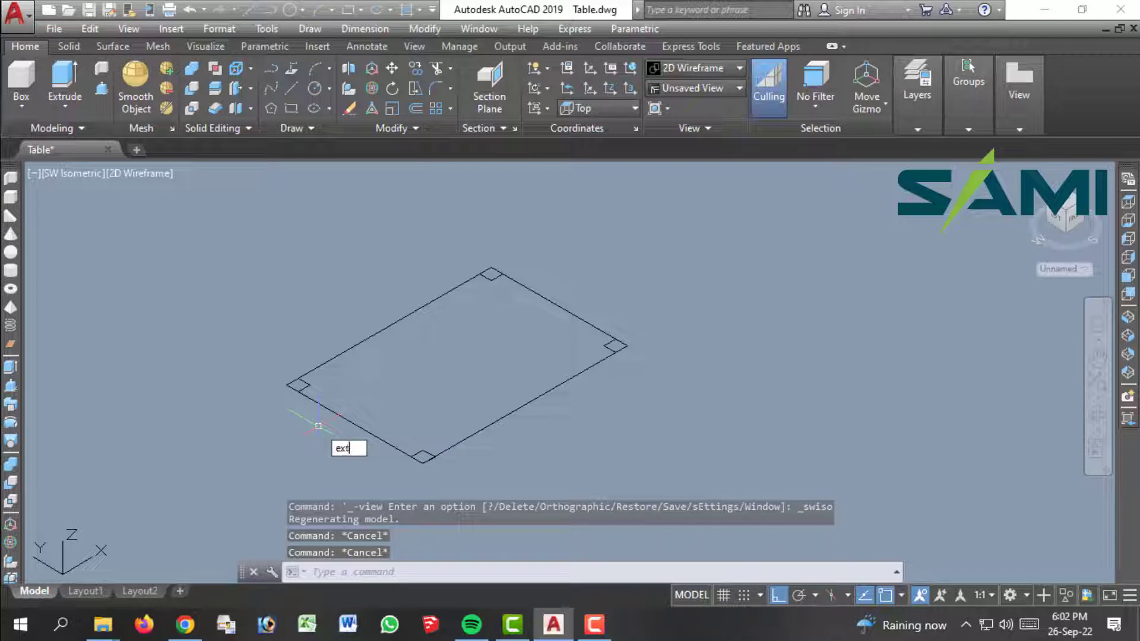
Step: Extrude the four corner squares upward to a height of 800 to form the table legs
text(ext)
key(Return)
click(304, 386)
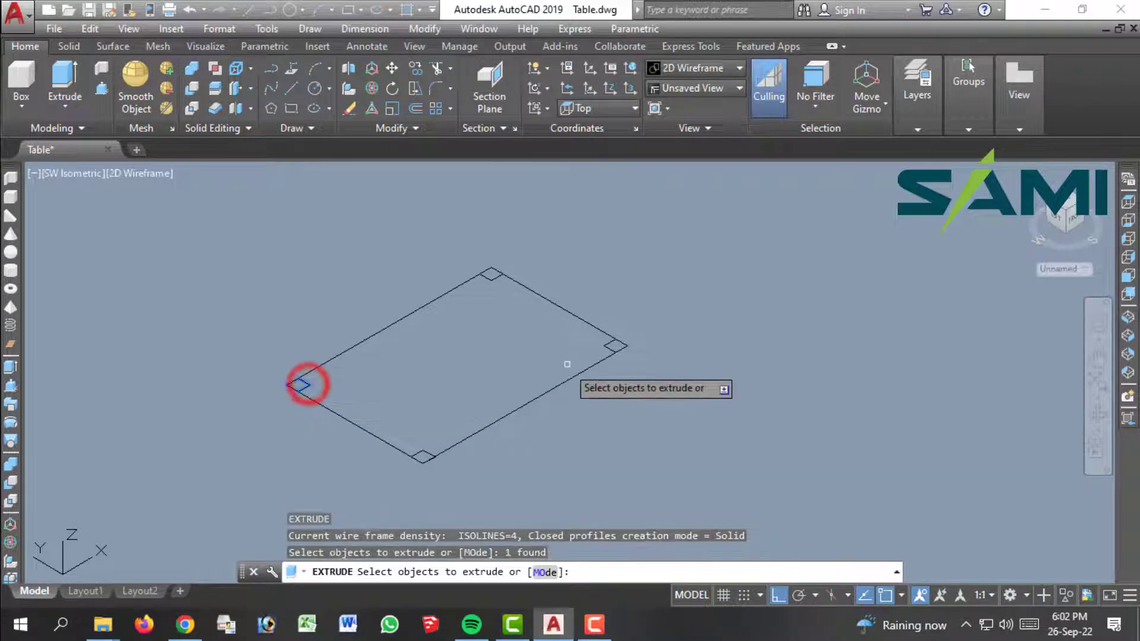
click(604, 346)
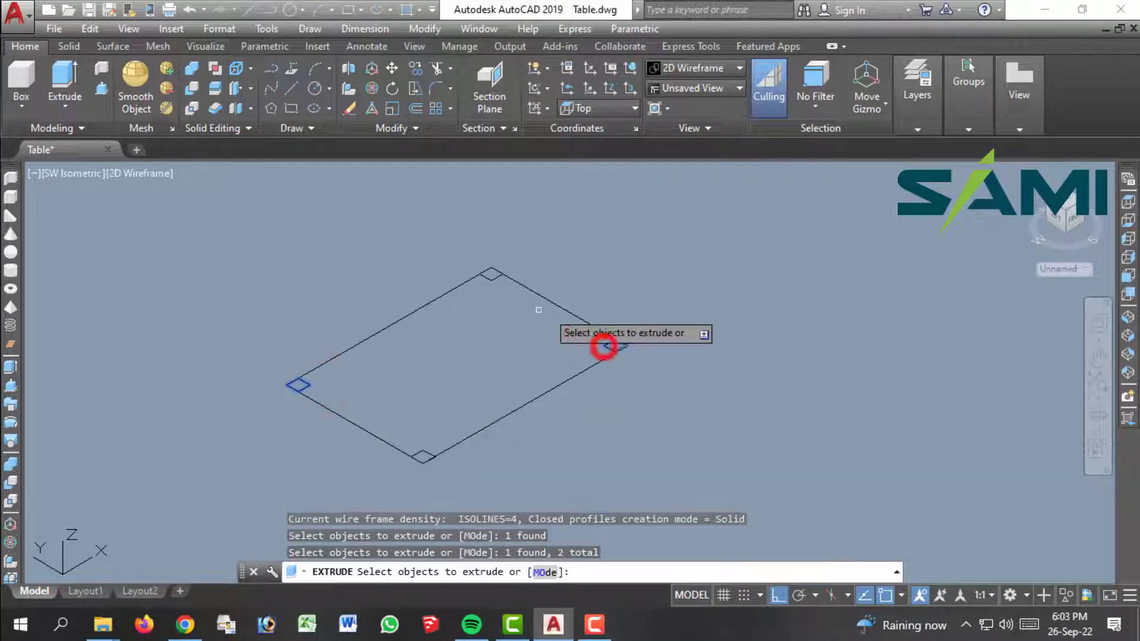
click(492, 276)
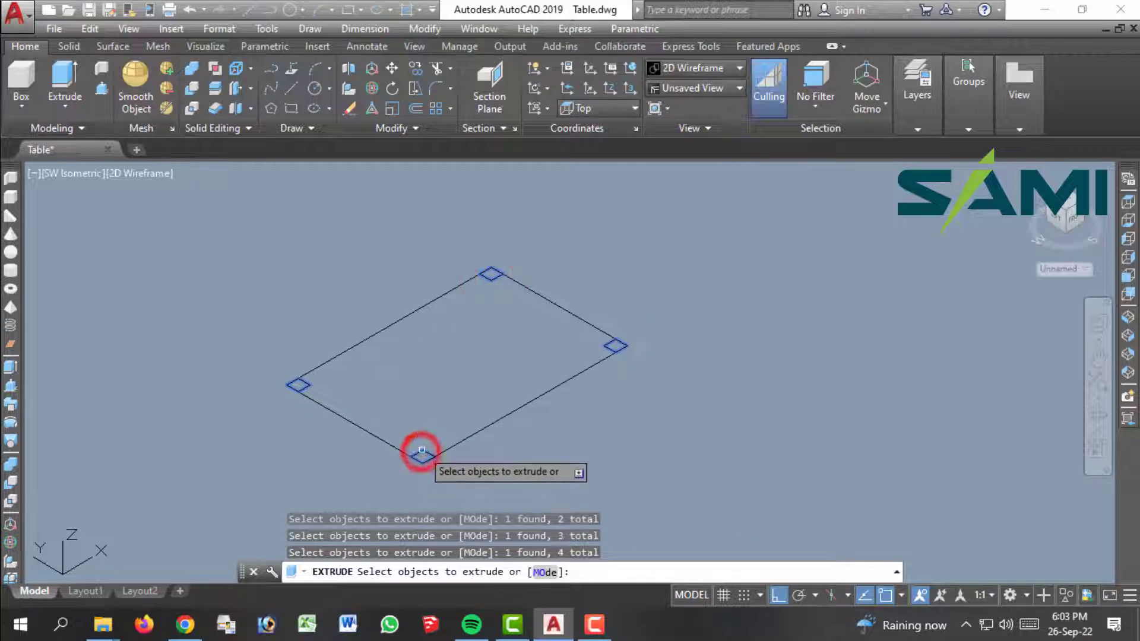
key(Return)
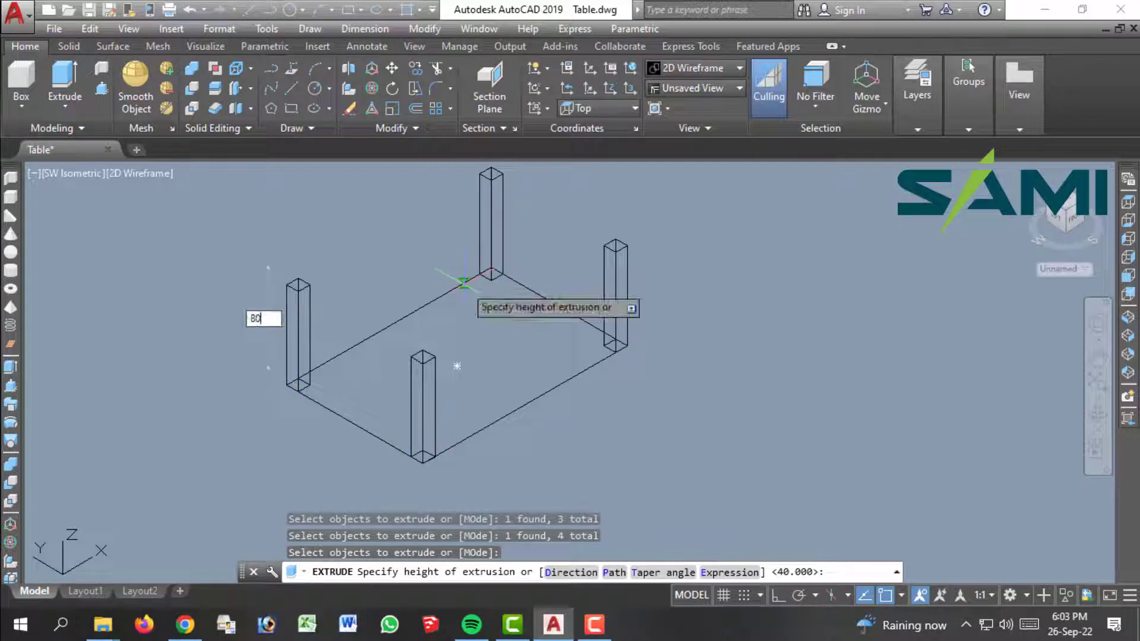
text(800)
key(Return)
scroll(502, 406, down, 2)
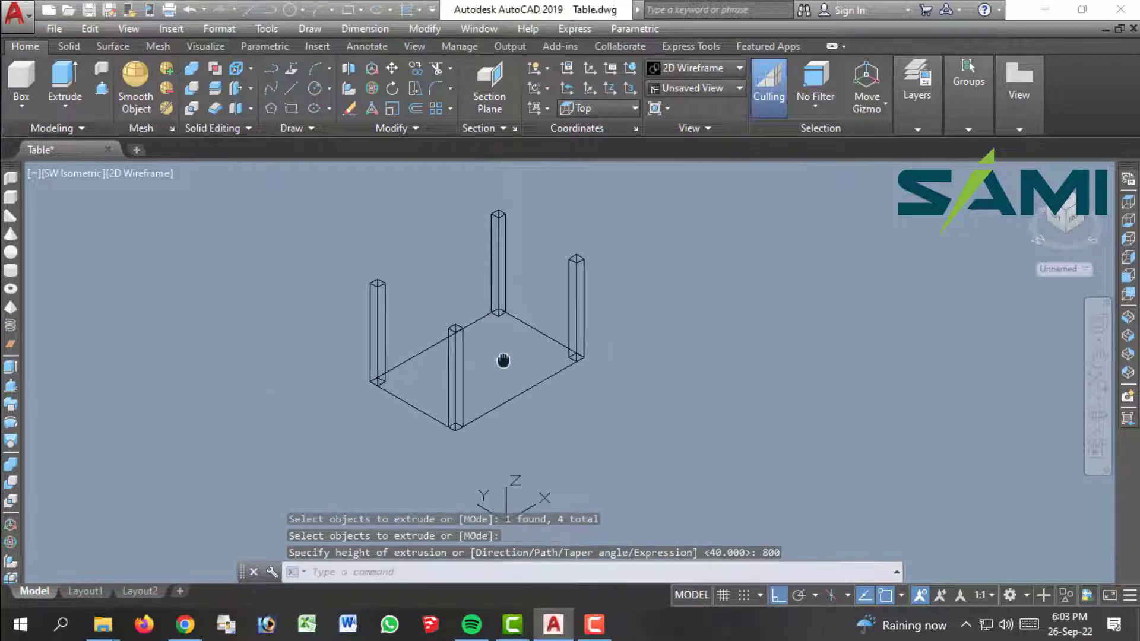
key(Escape)
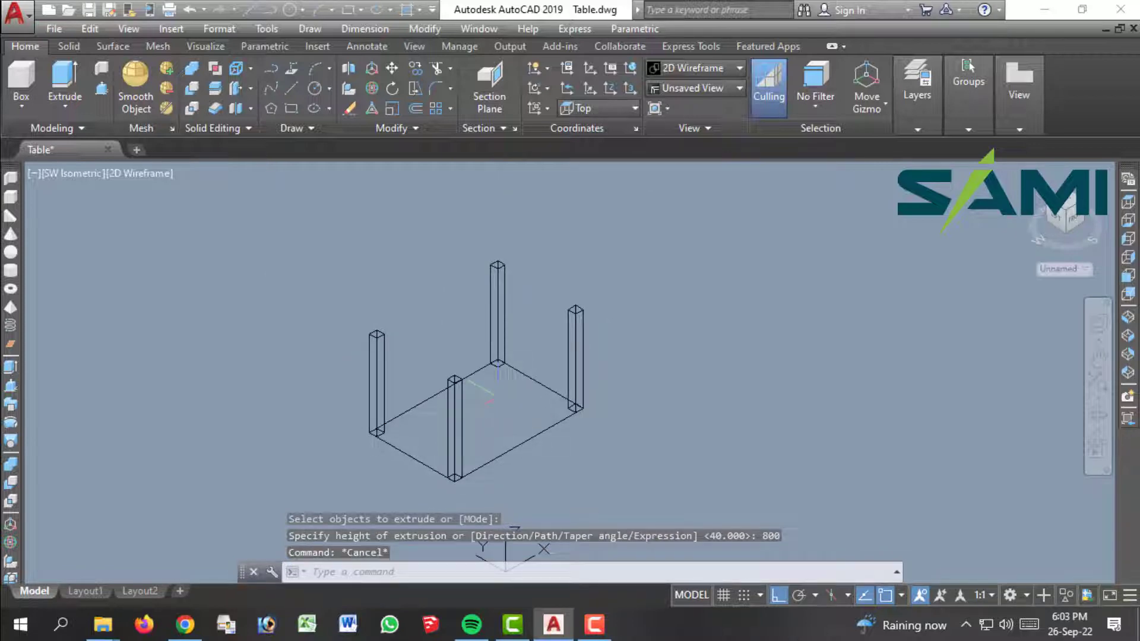
Step: Draw a polyline along the rear long side, joining the outer top corners of the left and back legs
text(pl)
key(Return)
scroll(395, 278, up, 4)
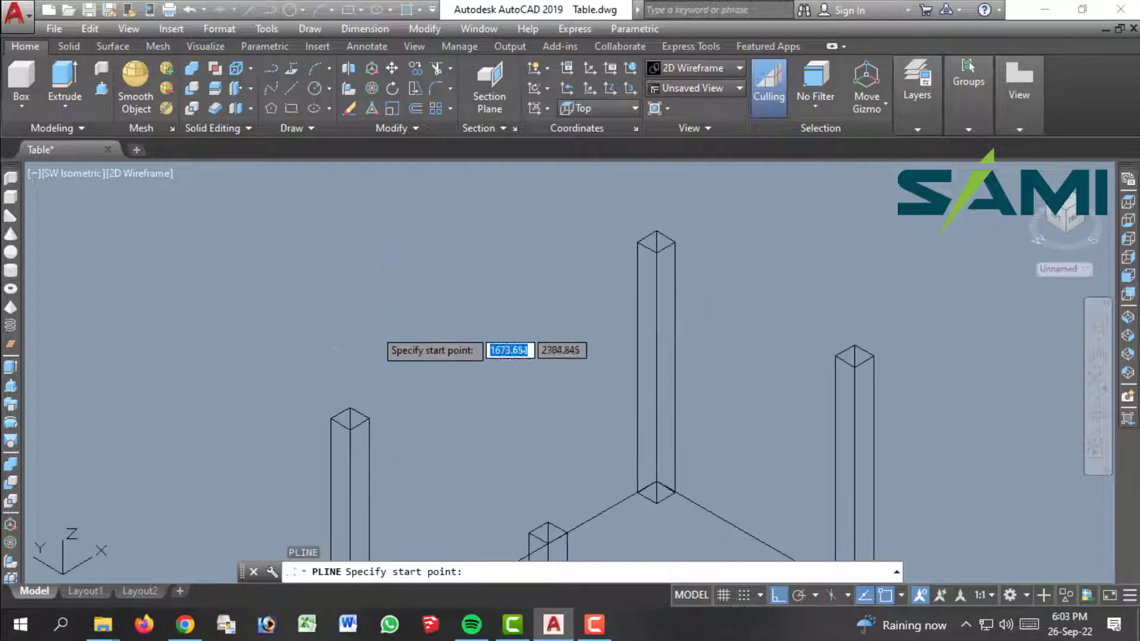
click(350, 407)
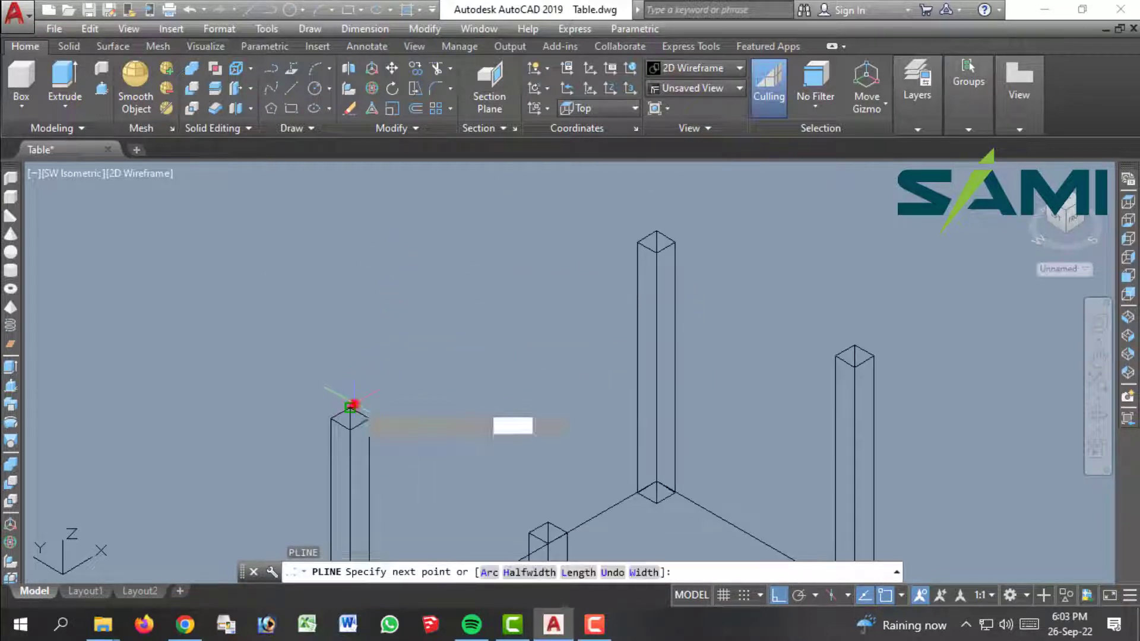
click(637, 241)
key(Return)
Step: Draw a polyline along the far short side, joining the outer top corners of the back and right legs
key(Return)
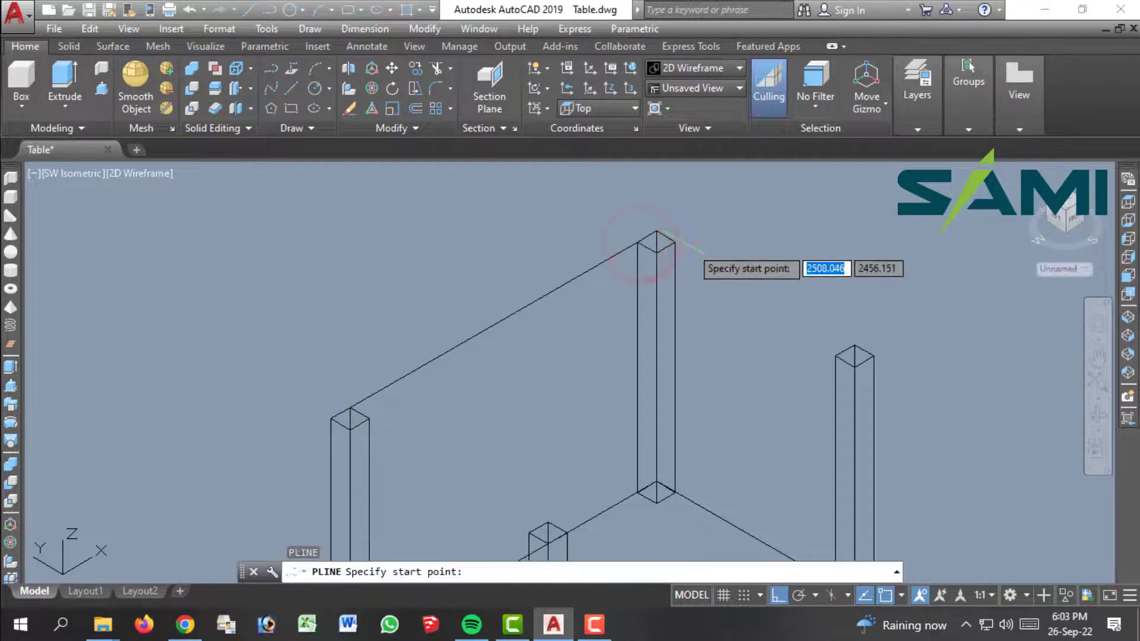
click(675, 241)
click(853, 346)
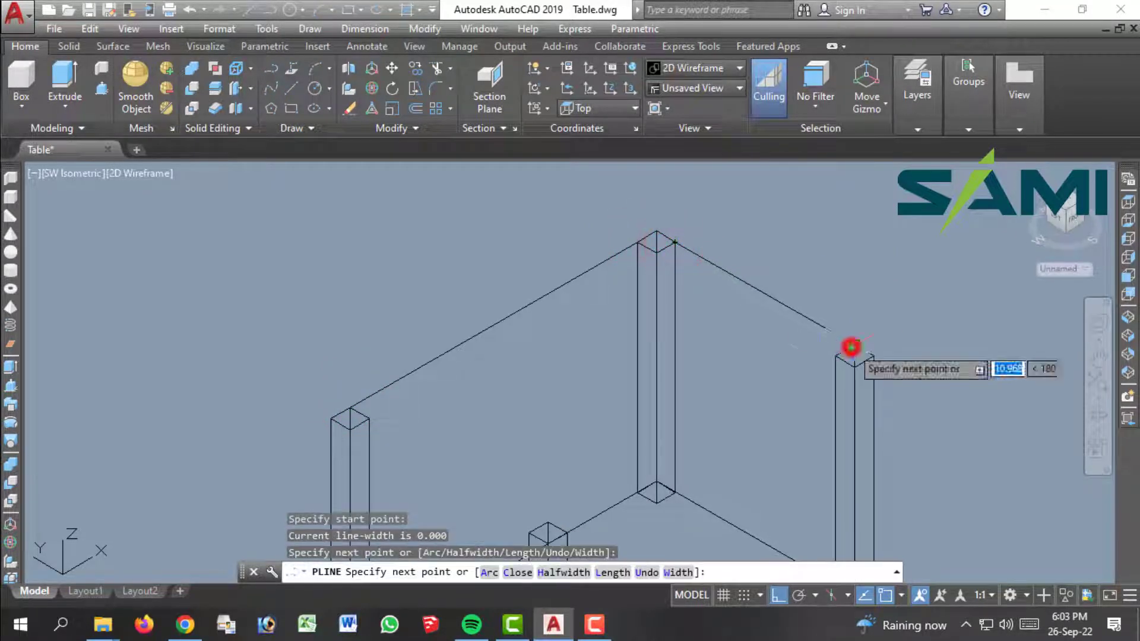
key(Return)
Step: Draw a polyline along the front long side, joining the outer top corners of the right and front legs
scroll(766, 356, down, 2)
middle_drag(758, 331, 687, 191)
key(Return)
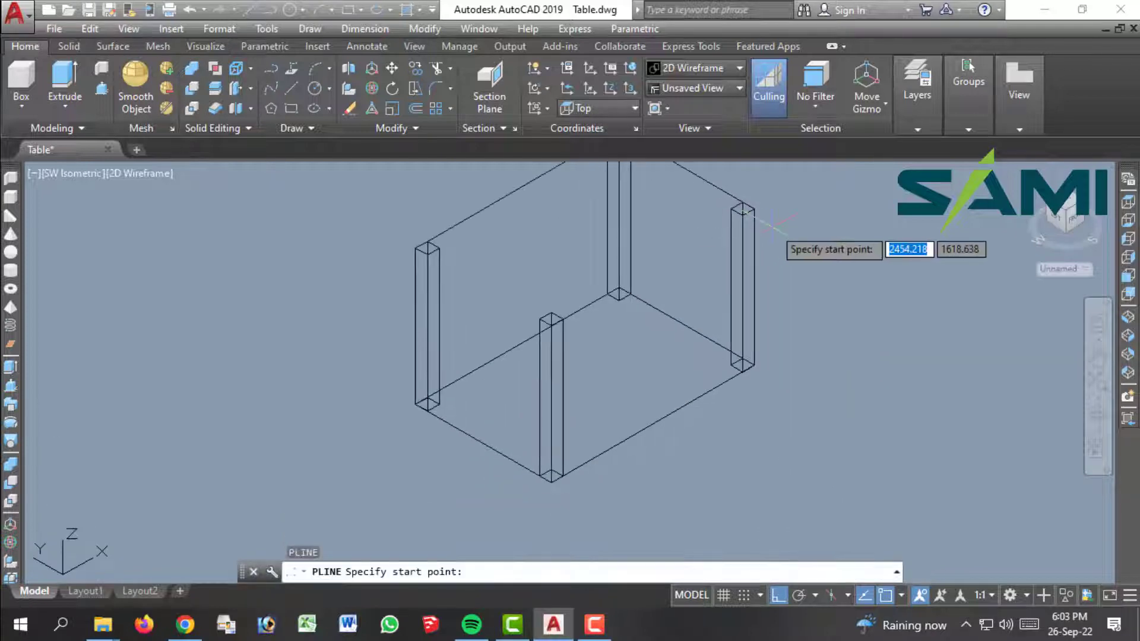
click(743, 216)
click(557, 320)
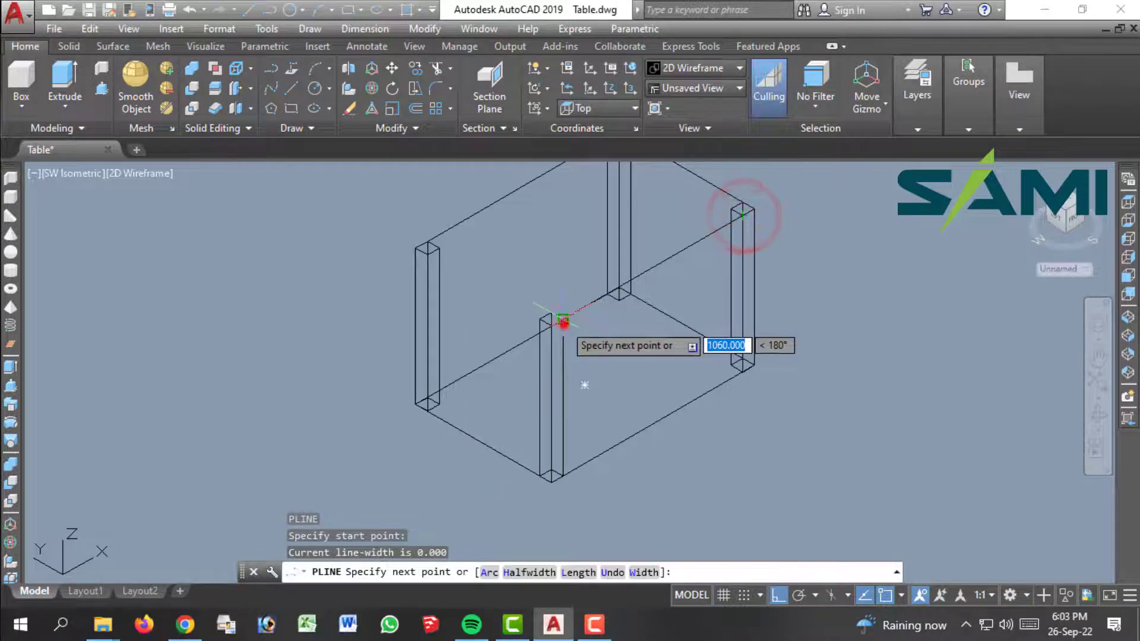
key(Return)
Step: Draw a polyline along the near short side, joining the outer top corners of the front and left legs
key(Return)
click(540, 319)
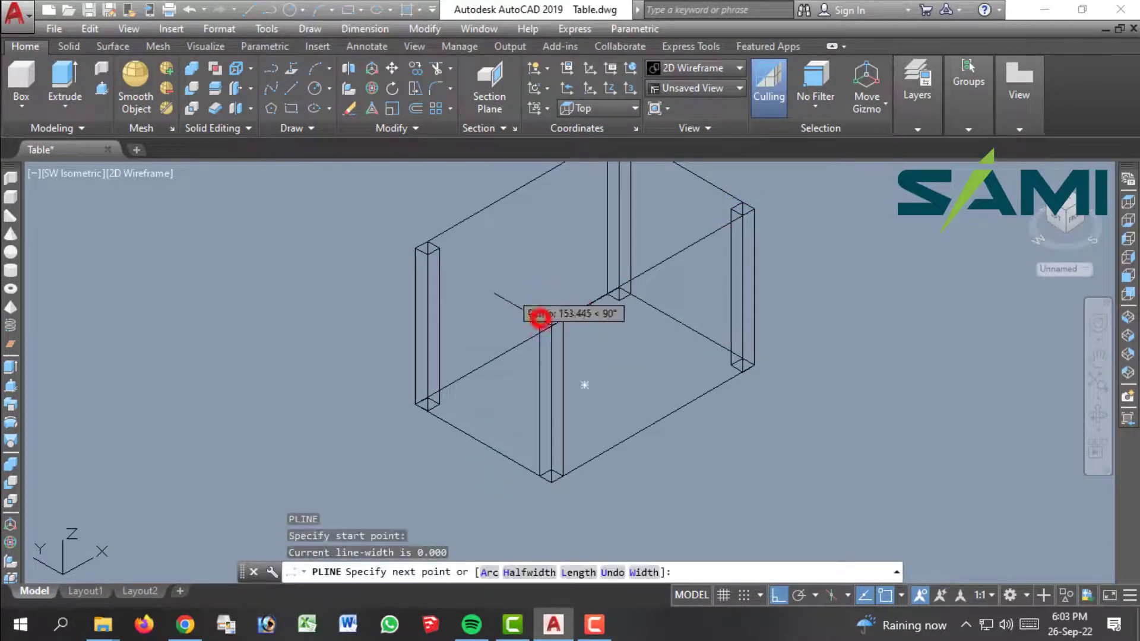
click(424, 252)
key(Return)
key(Escape)
scroll(457, 310, down, 3)
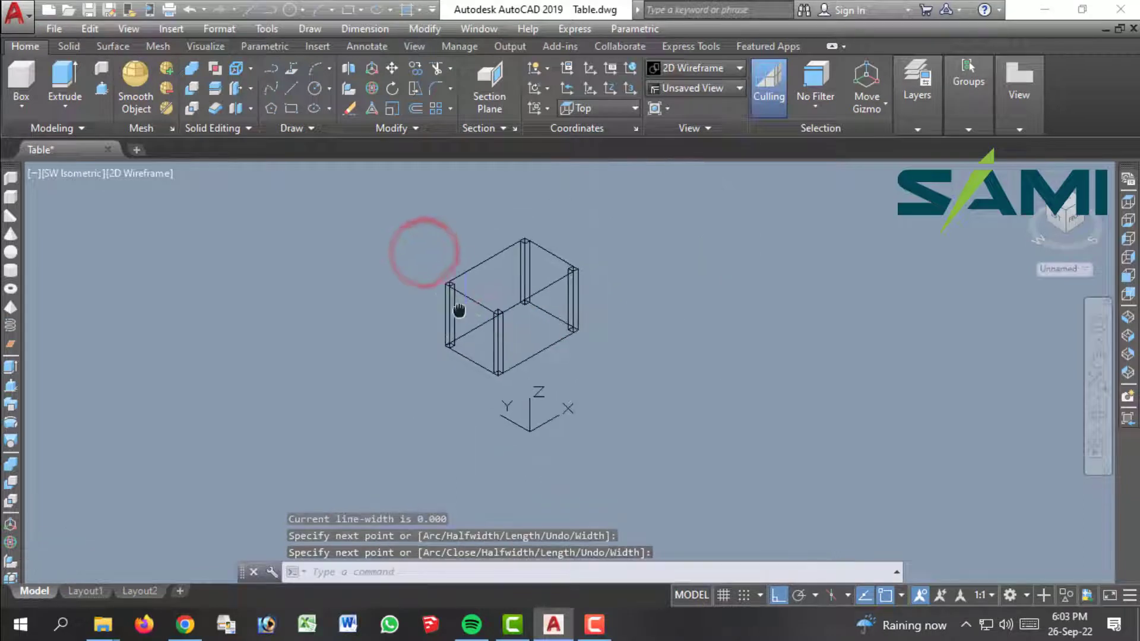
scroll(301, 353, up, 4)
Step: Extrude the four polylines between the leg tops downward by 100 as surfaces
key(Escape)
key(Escape)
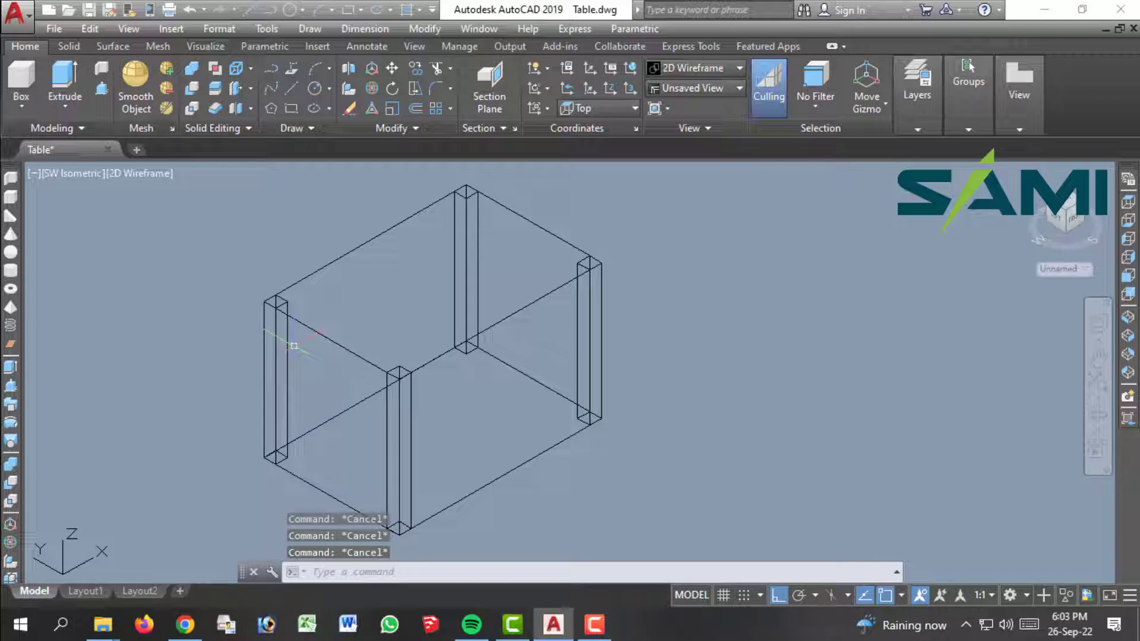
text(ext)
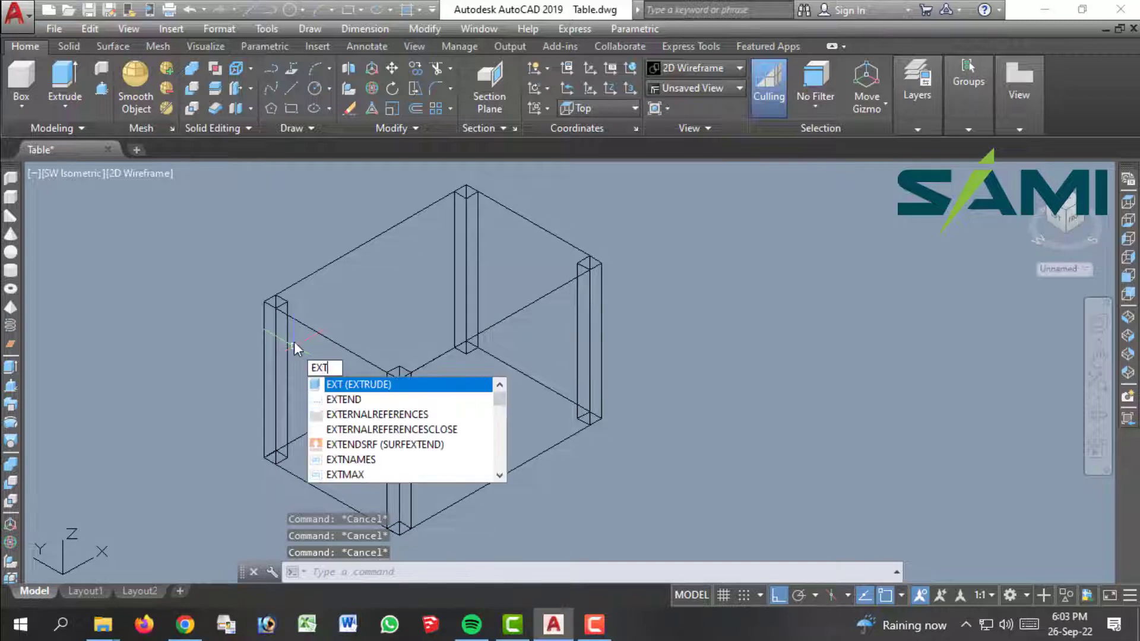
key(Return)
click(361, 249)
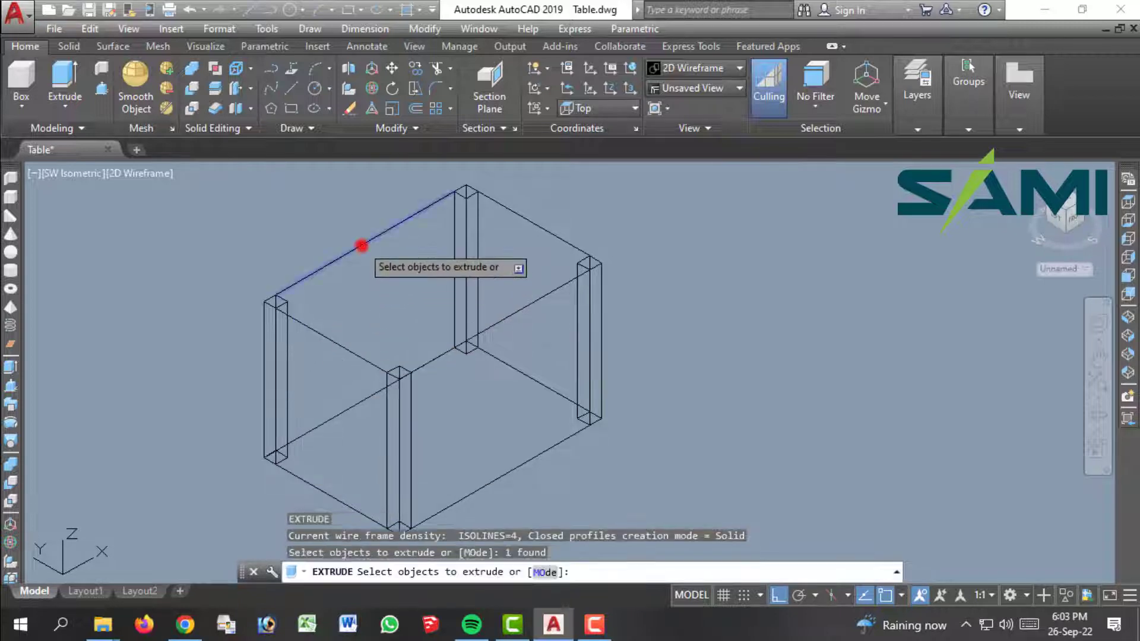
click(545, 229)
click(533, 302)
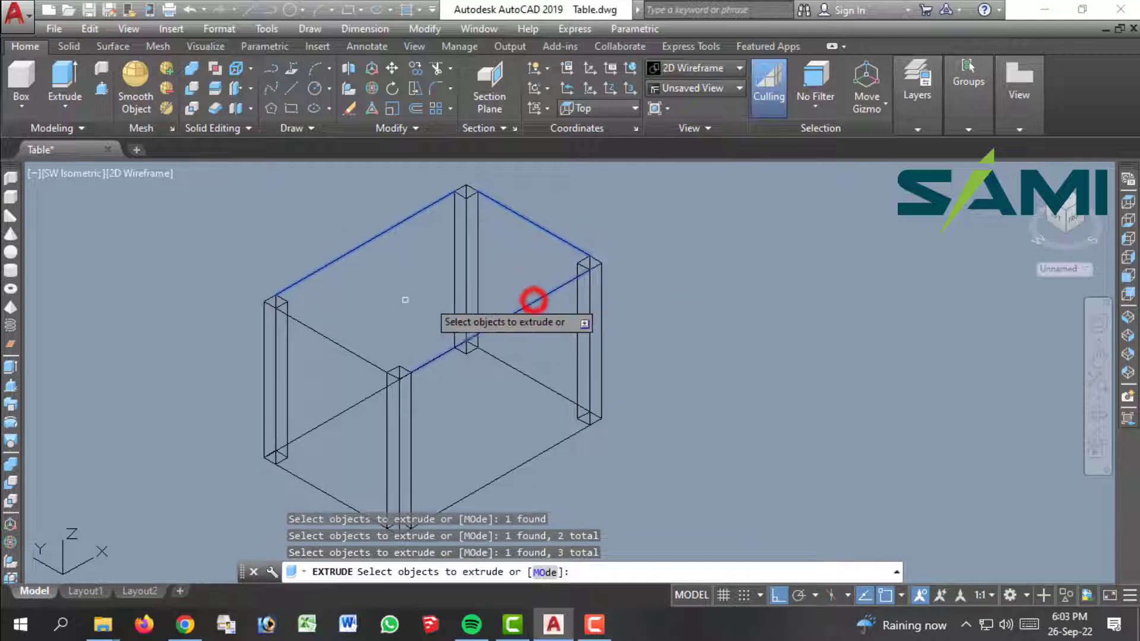
key(Return)
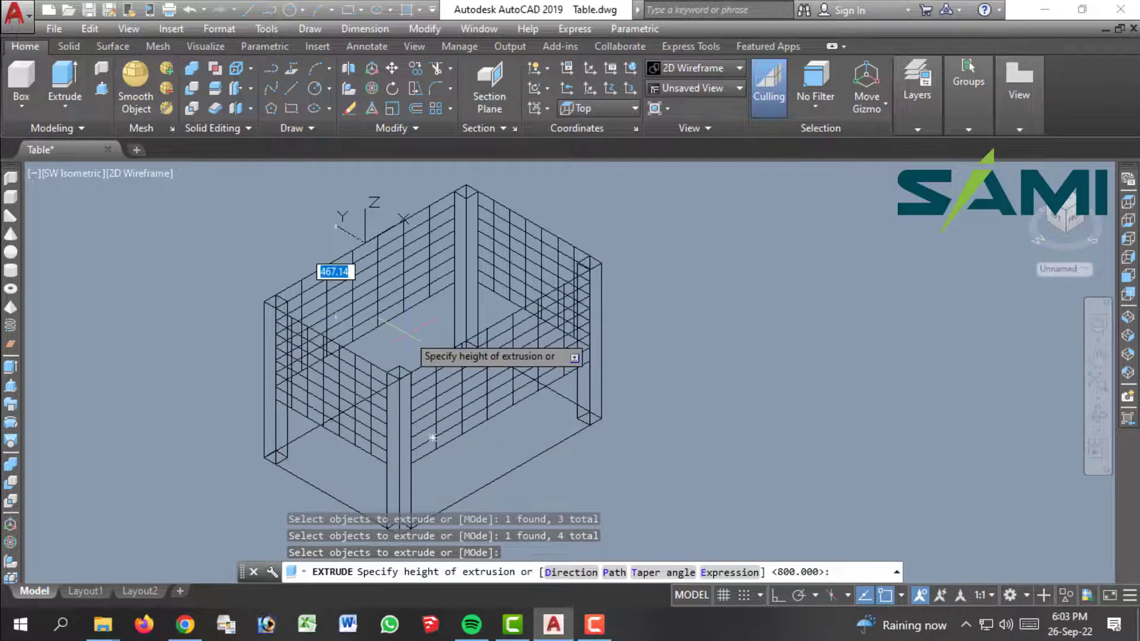
text(100)
key(Return)
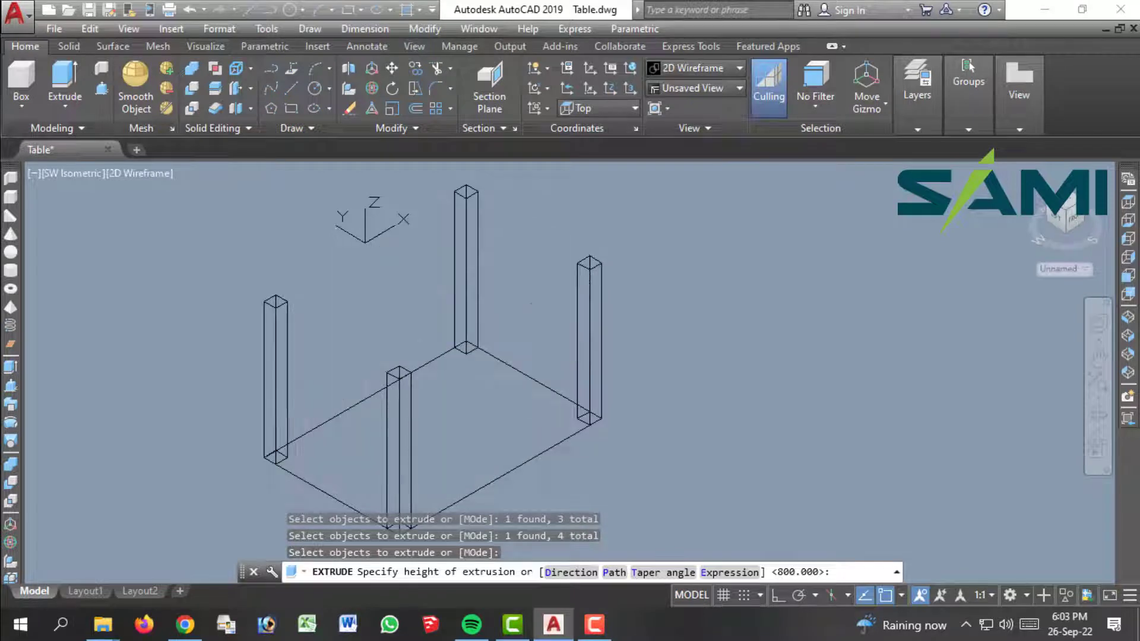
Step: Thicken the four extruded surfaces between the legs by 40 to make solid rails
click(213, 108)
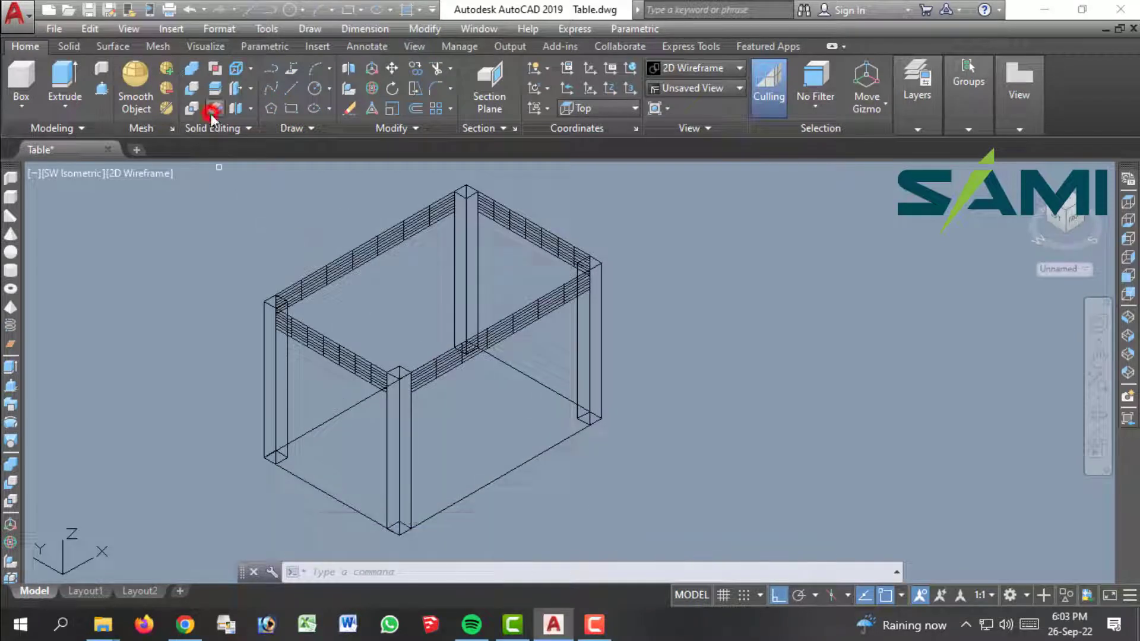
click(375, 247)
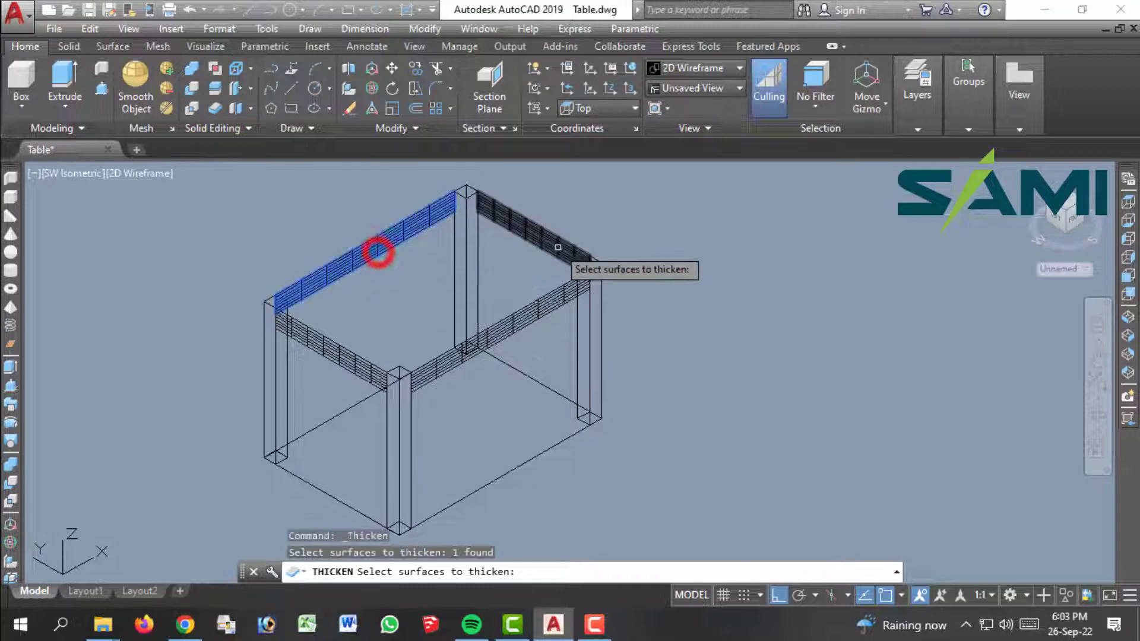
click(549, 243)
click(520, 320)
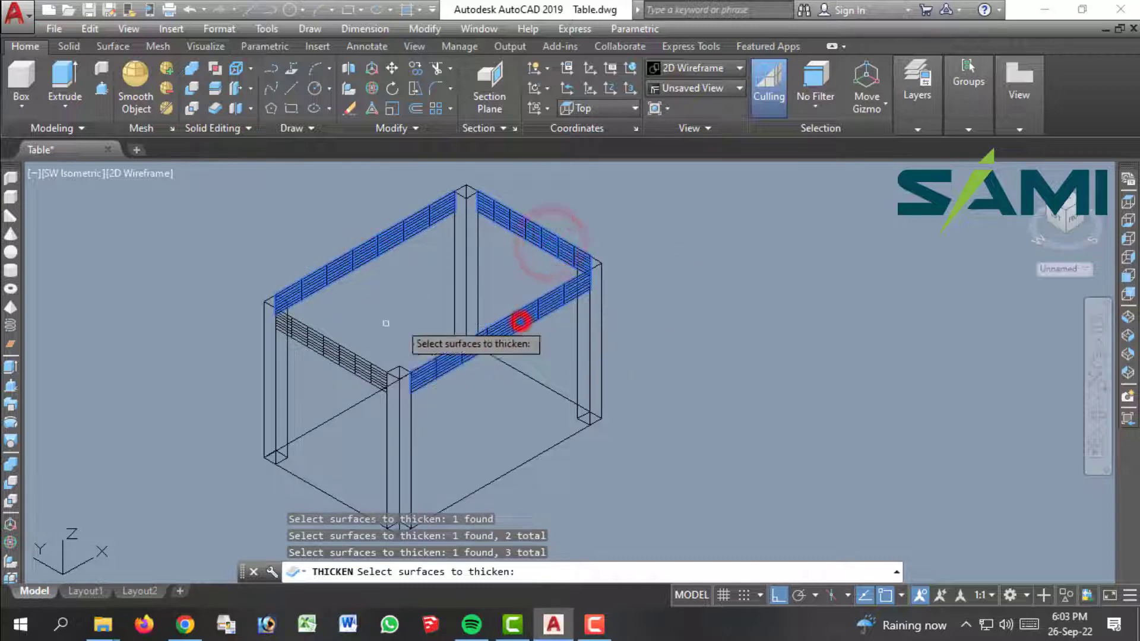
click(340, 360)
key(Return)
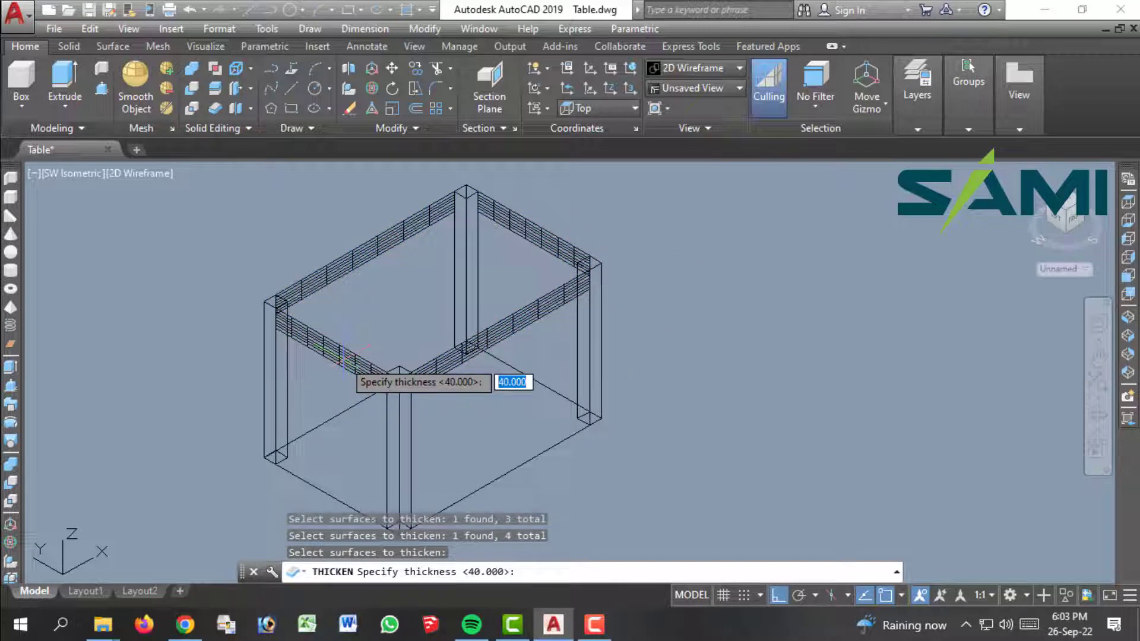
text(40)
key(Return)
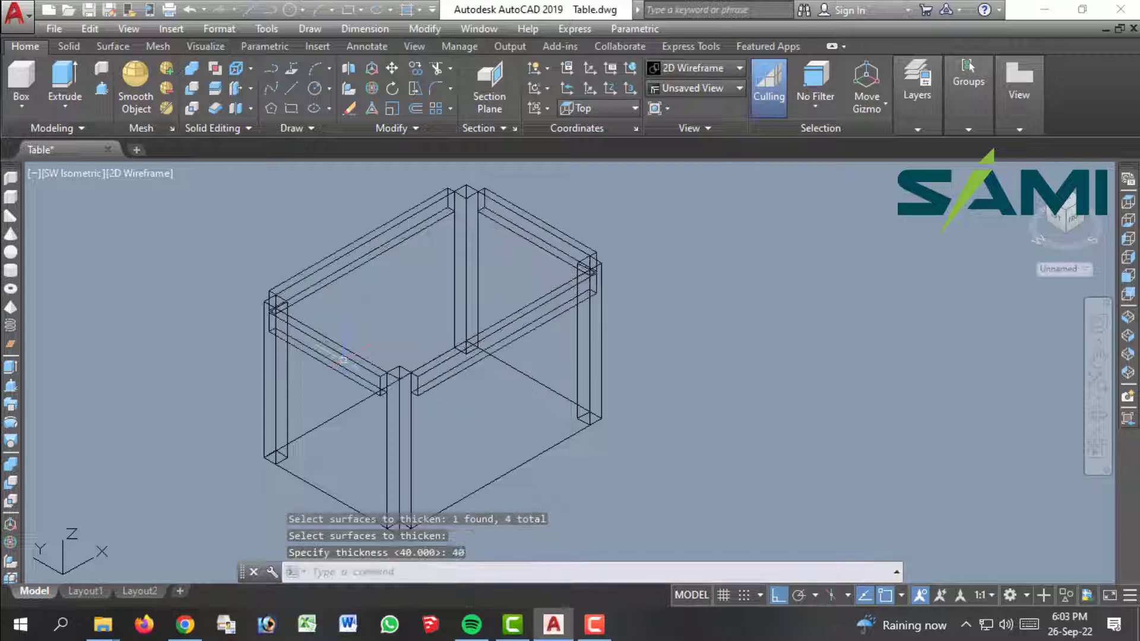
scroll(405, 224, up, 2)
key(Escape)
key(Escape)
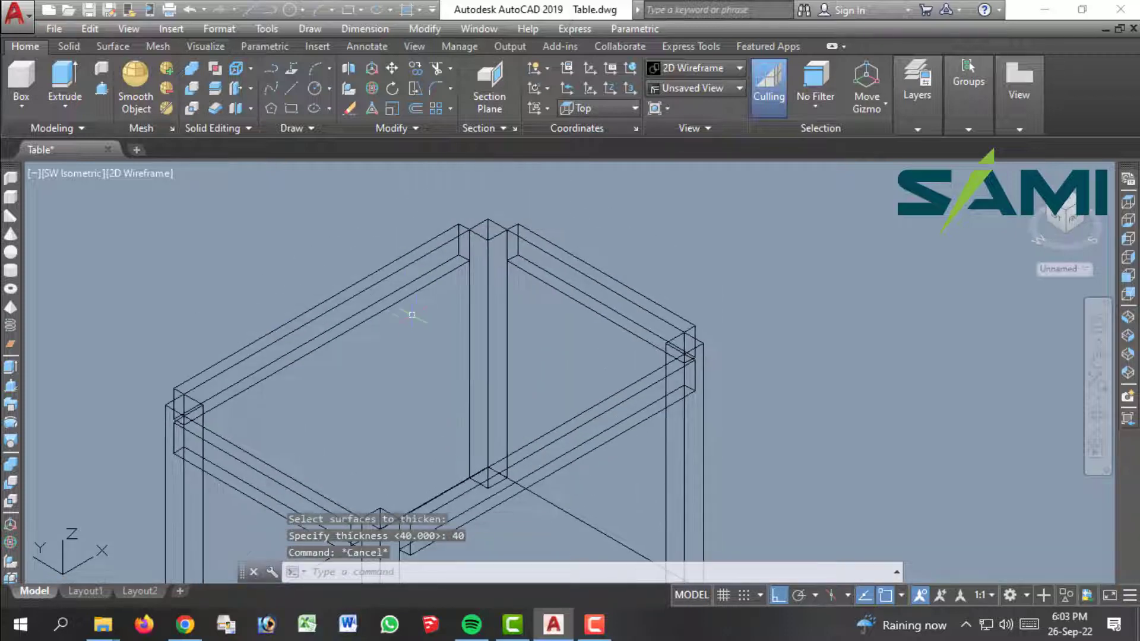
Step: Move the rear long rail 40 inward so its outer top corner meets the back leg's outer corner
click(397, 271)
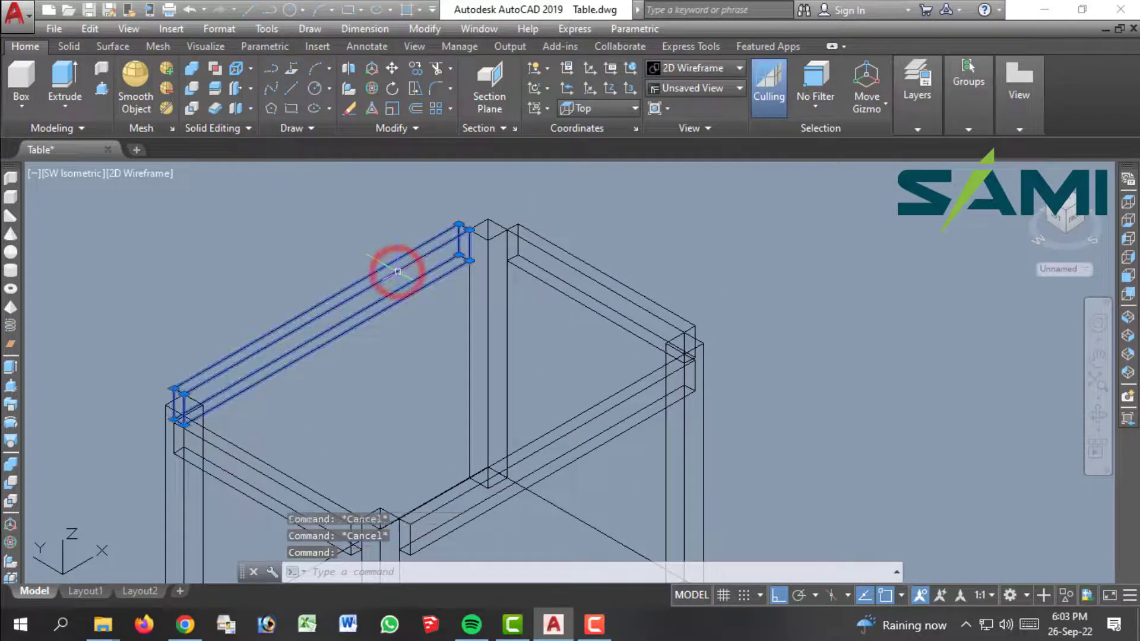
key(Return)
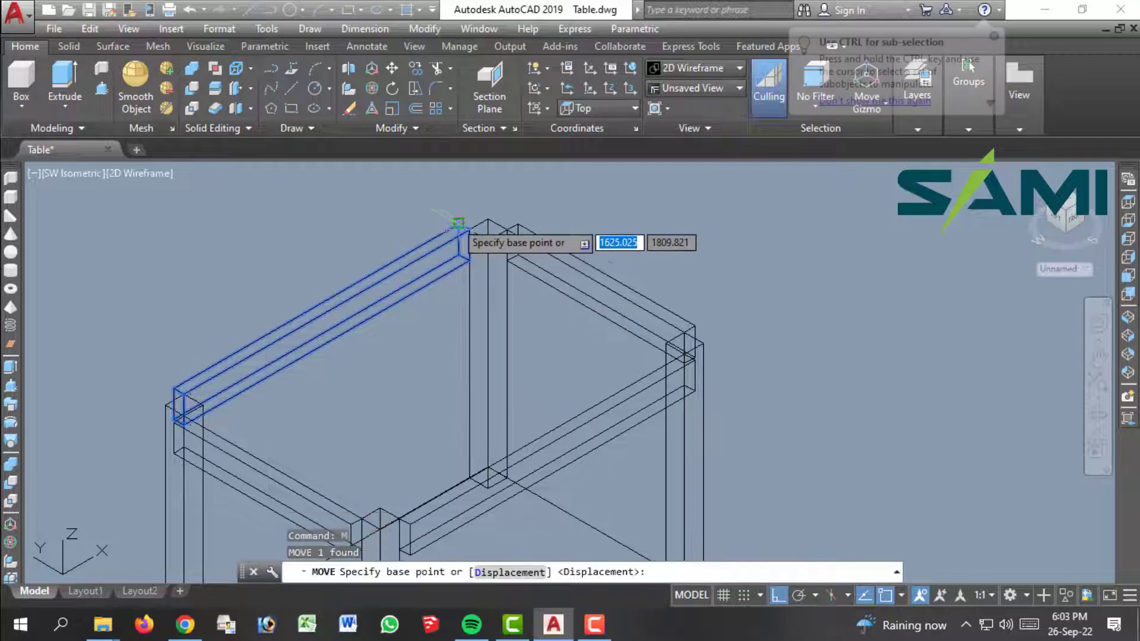
click(458, 222)
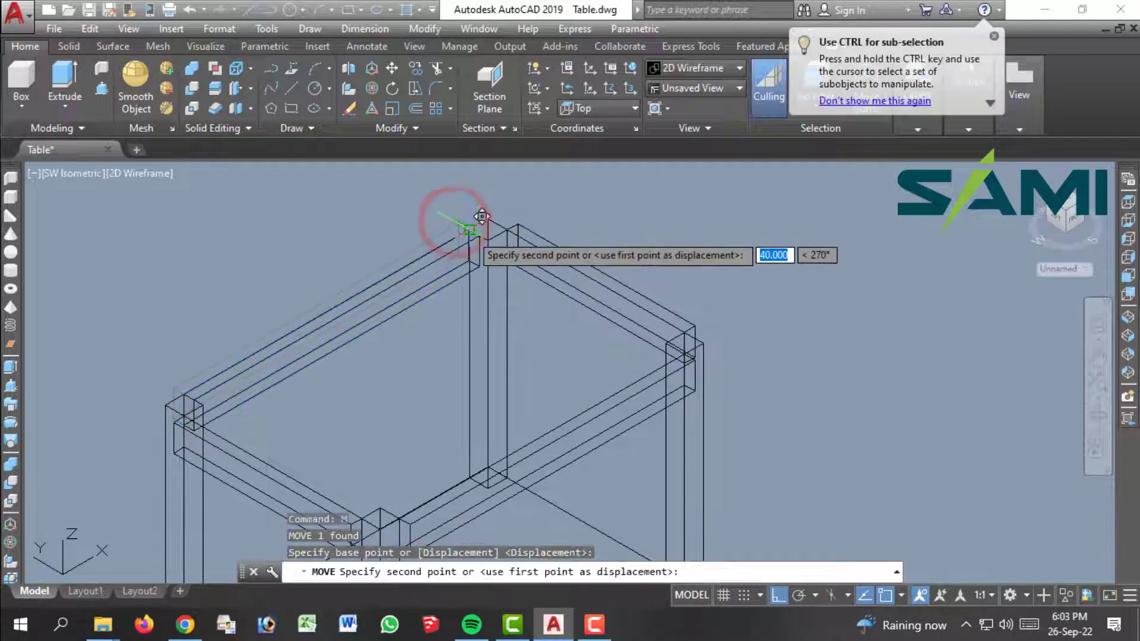
click(467, 230)
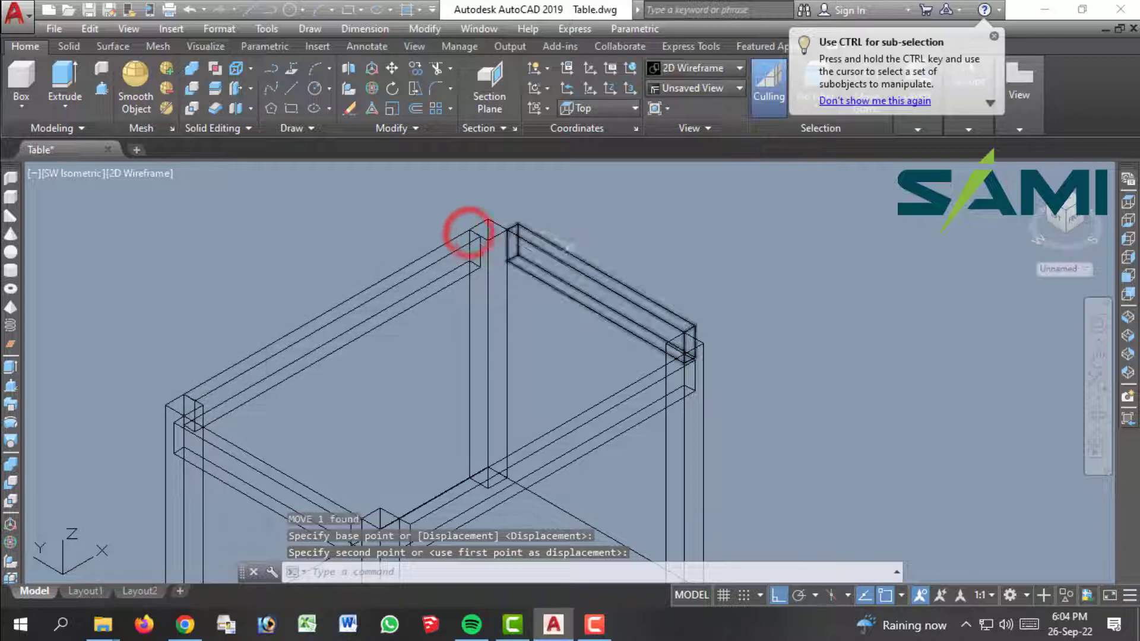
Step: Move the far short rail inward so its outer top corner meets the back leg's outer corner
drag(584, 246, 558, 271)
text(m)
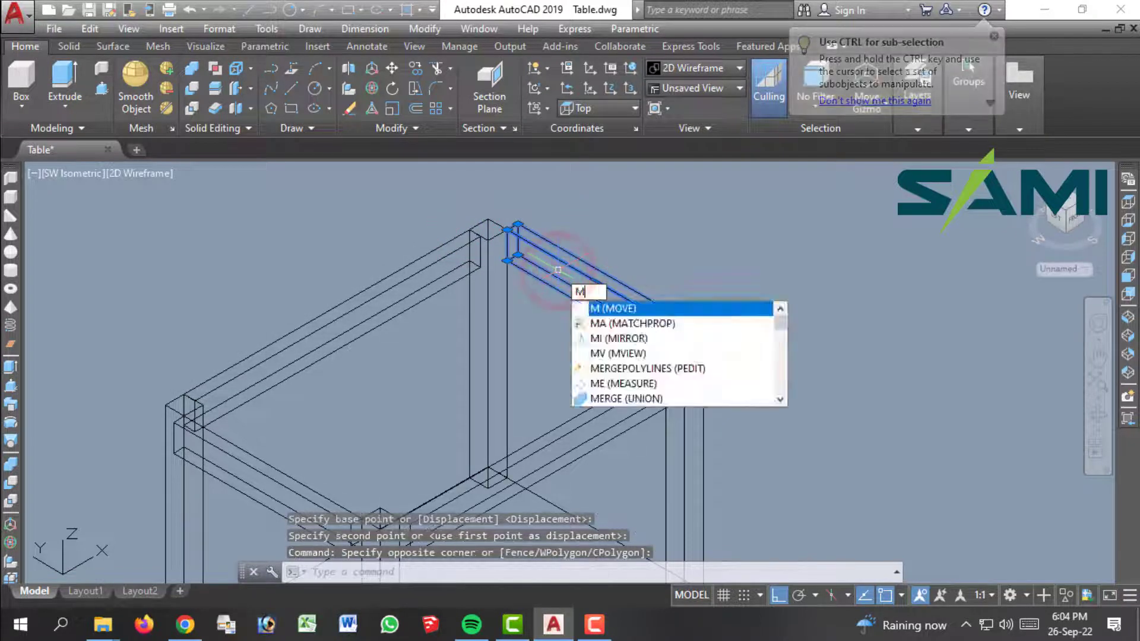
key(Return)
click(518, 223)
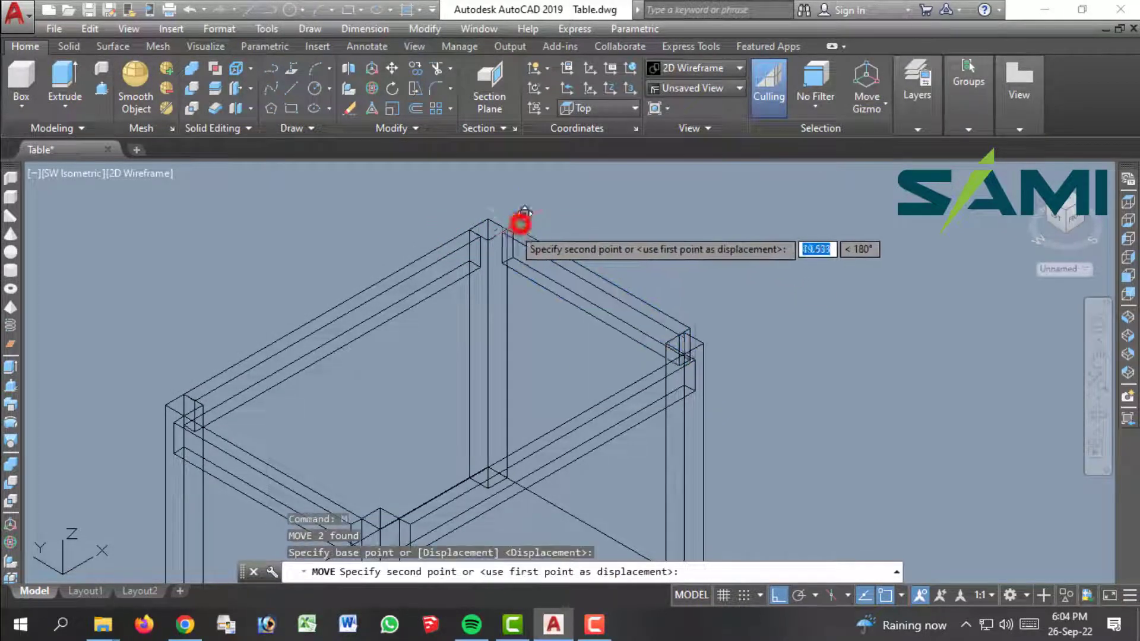
click(505, 232)
click(504, 232)
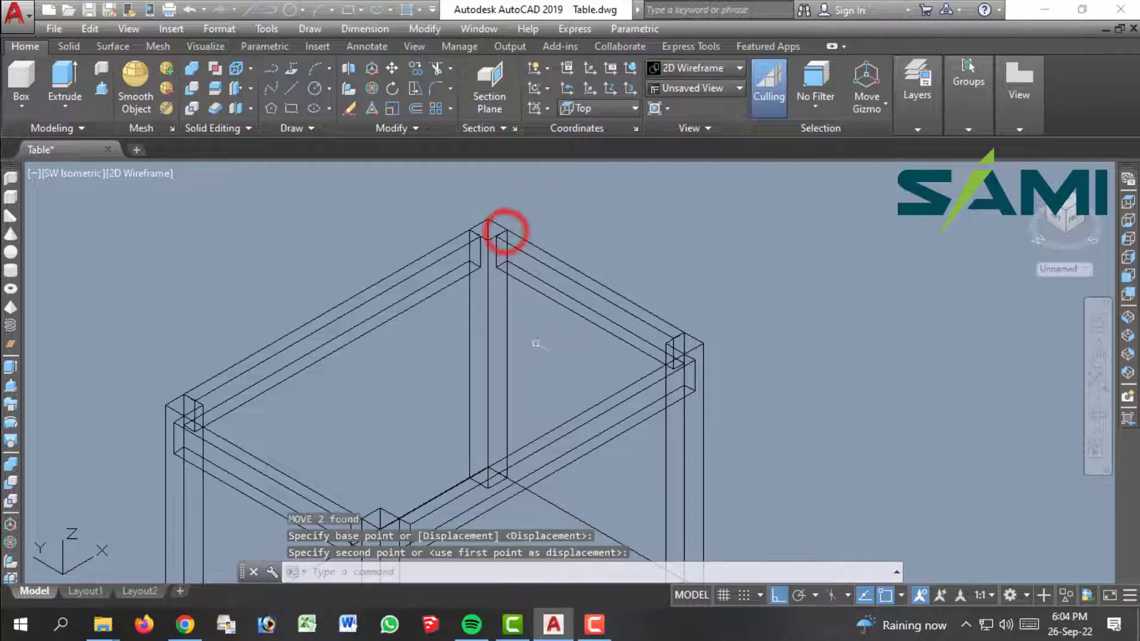
Step: Move the front long rail 40 inward so its outer top corner meets the front leg's outer corner
middle_drag(590, 402, 581, 295)
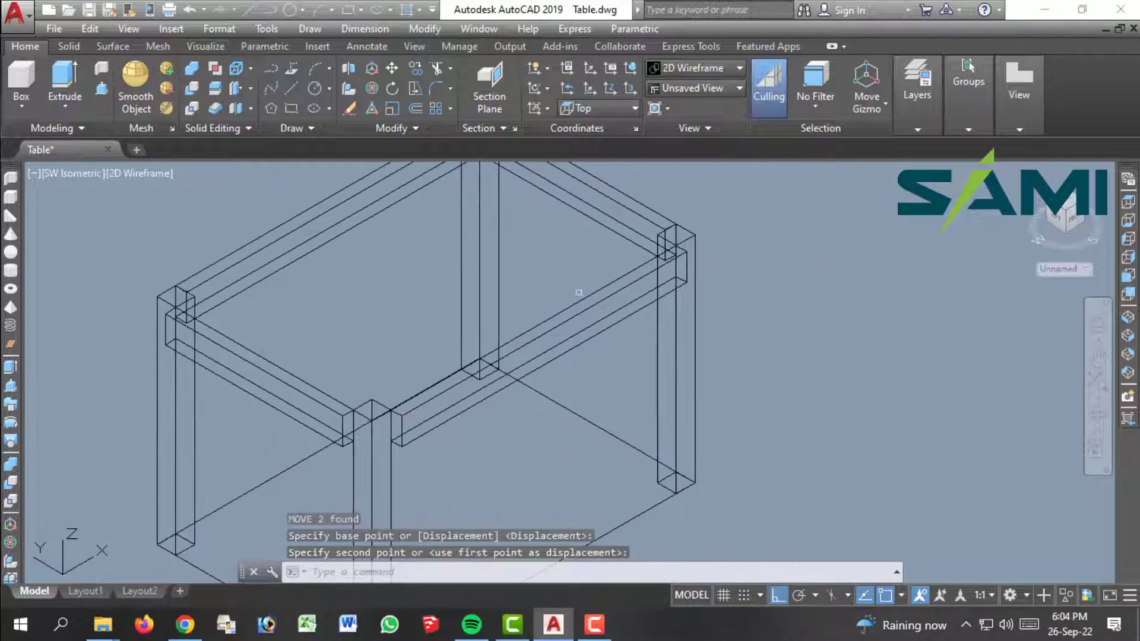
click(455, 382)
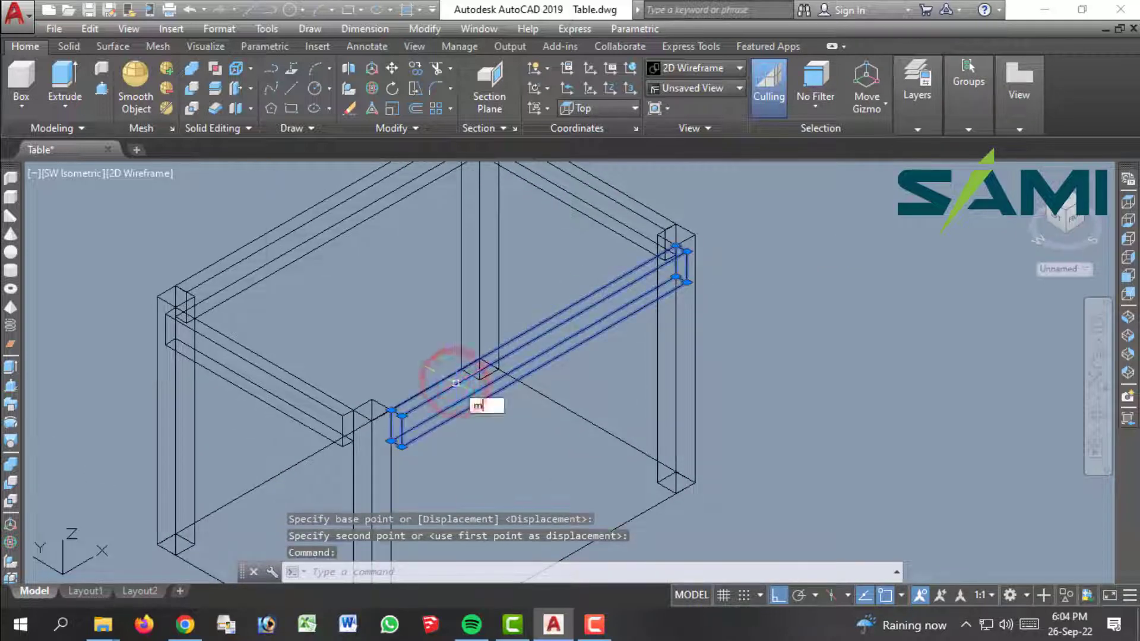
text(m)
key(Return)
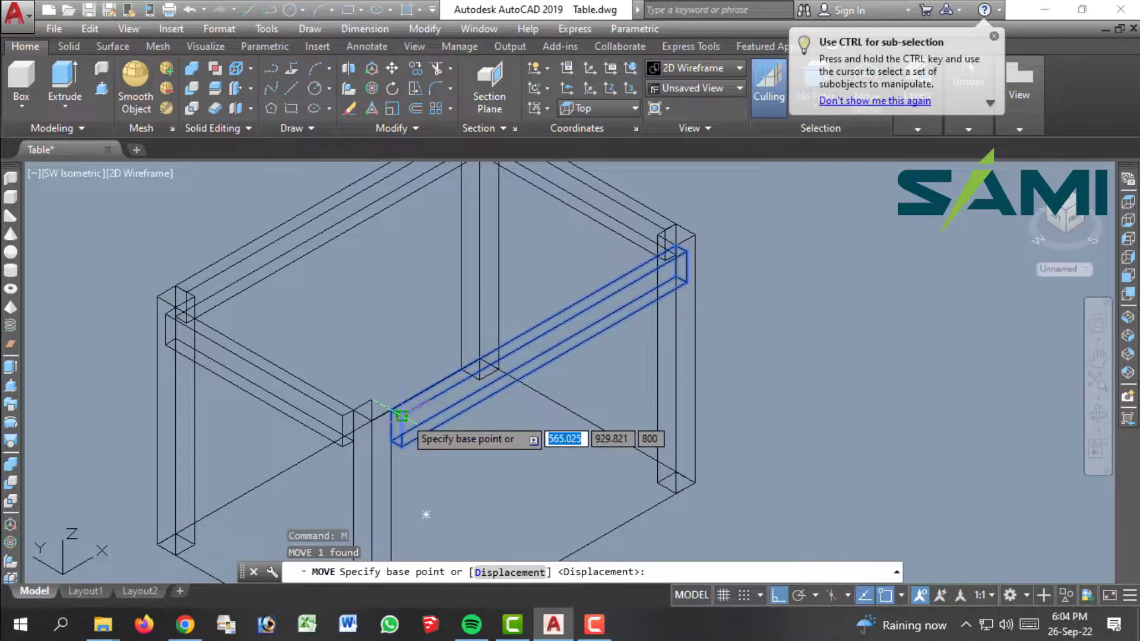
click(401, 417)
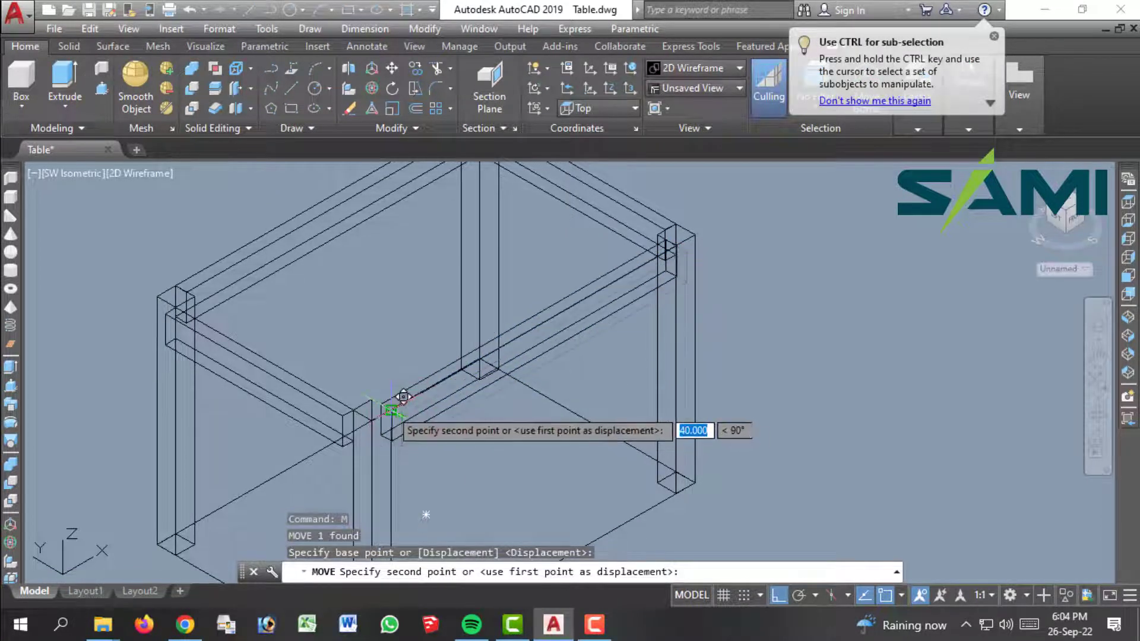
click(387, 409)
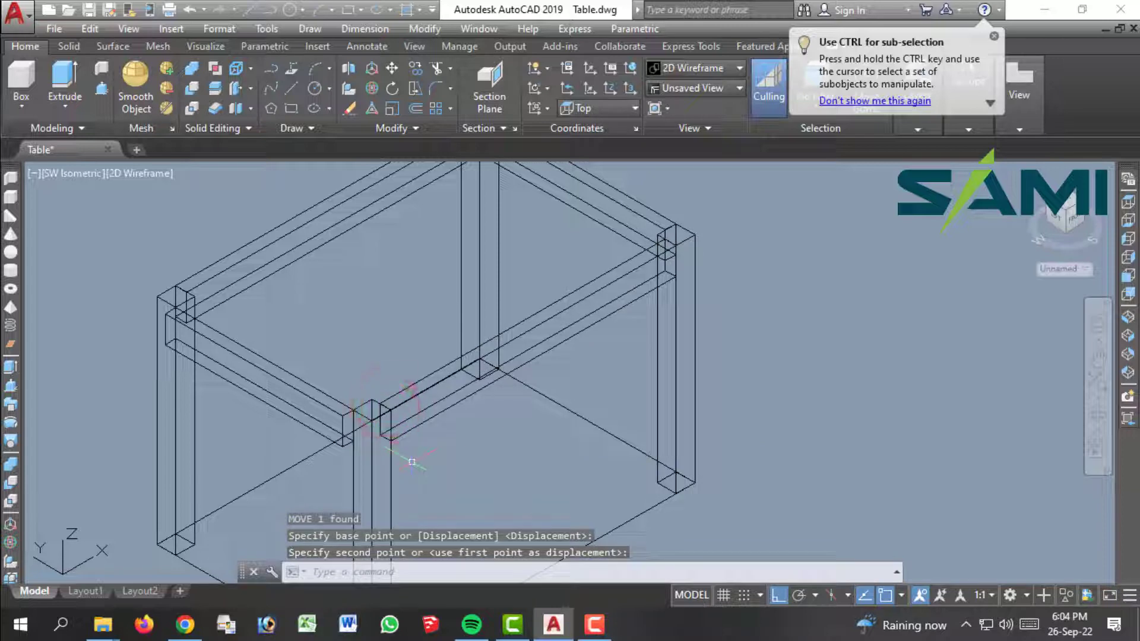
Step: Move the near short rail 40 inward so its outer top corner meets the front leg's outer corner
click(318, 402)
text(m)
key(Return)
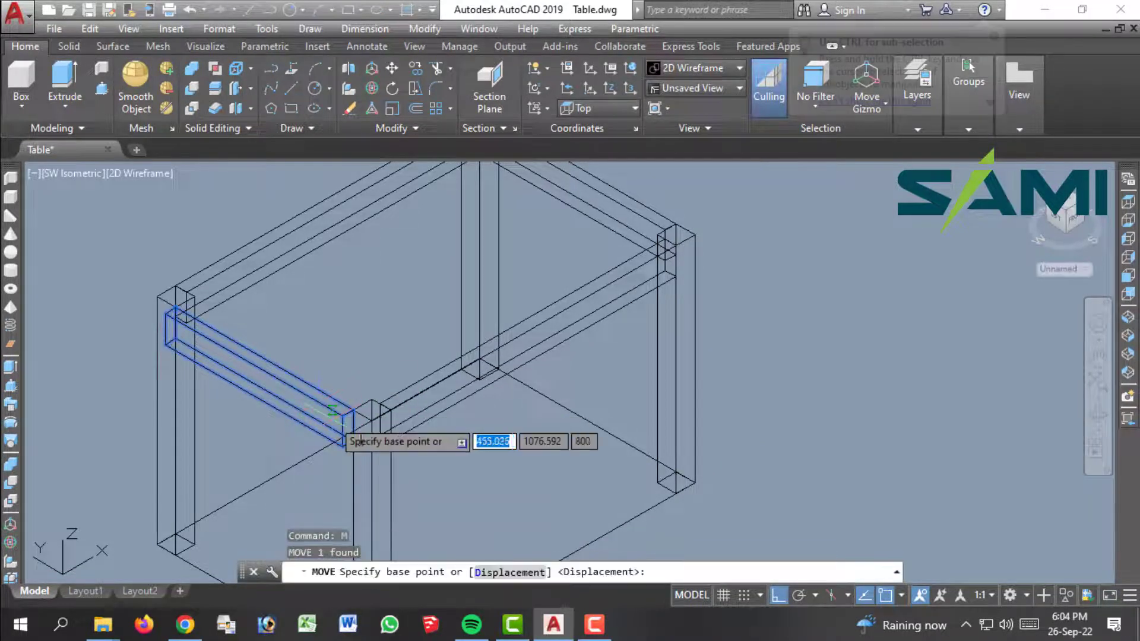
scroll(335, 426, up, 3)
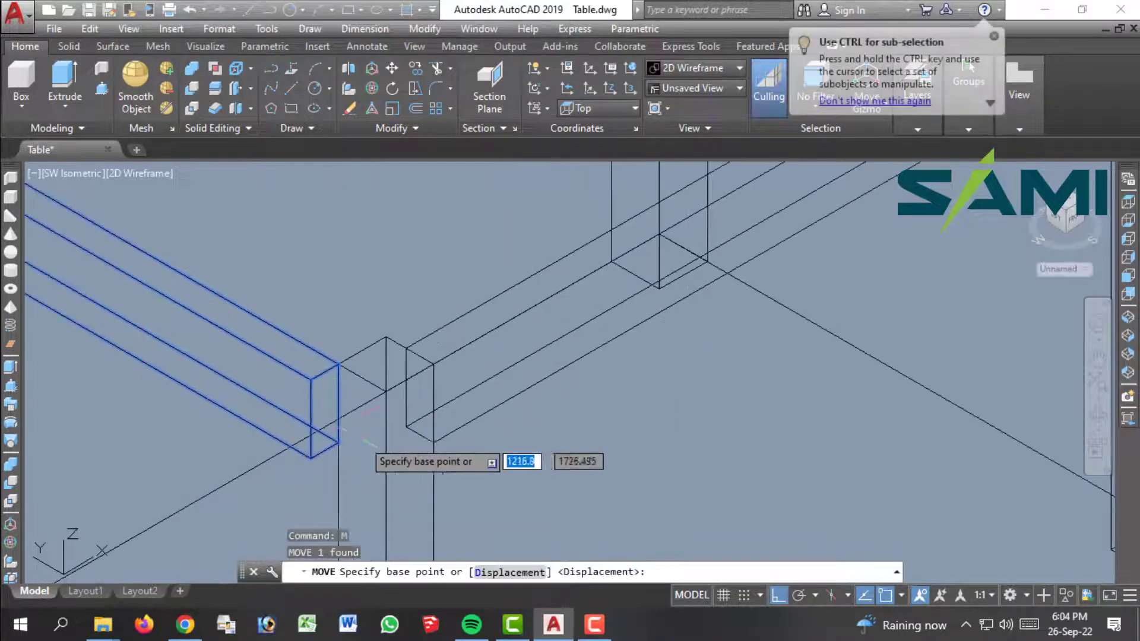
click(310, 380)
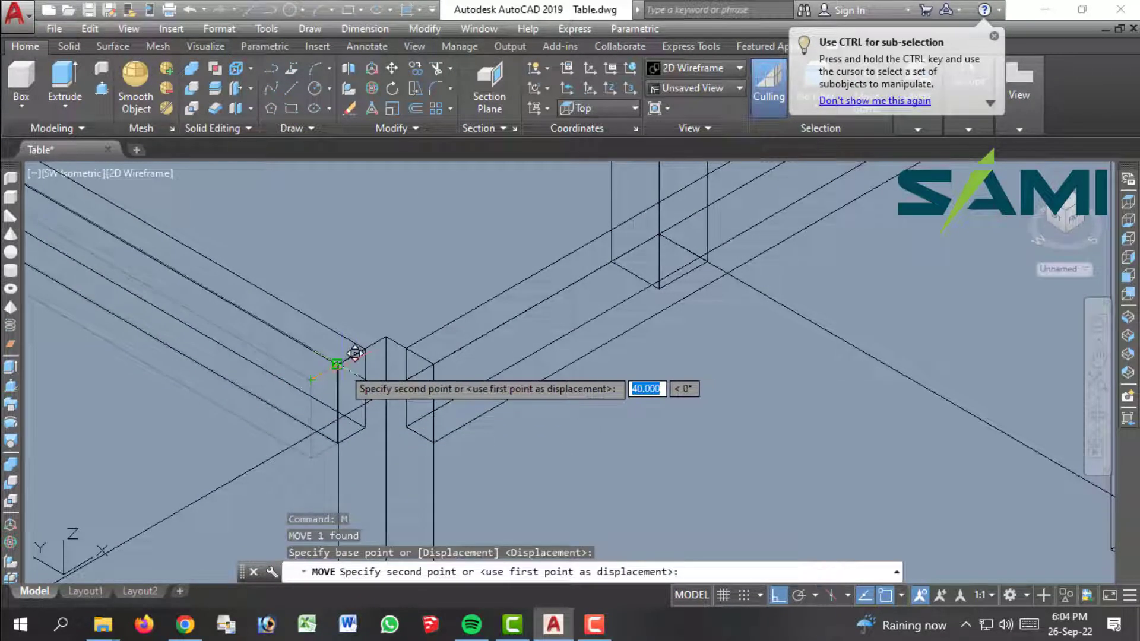
click(343, 356)
Step: Switch the visual style to Shaded and inspect the table frame with its four rails
scroll(344, 356, down, 4)
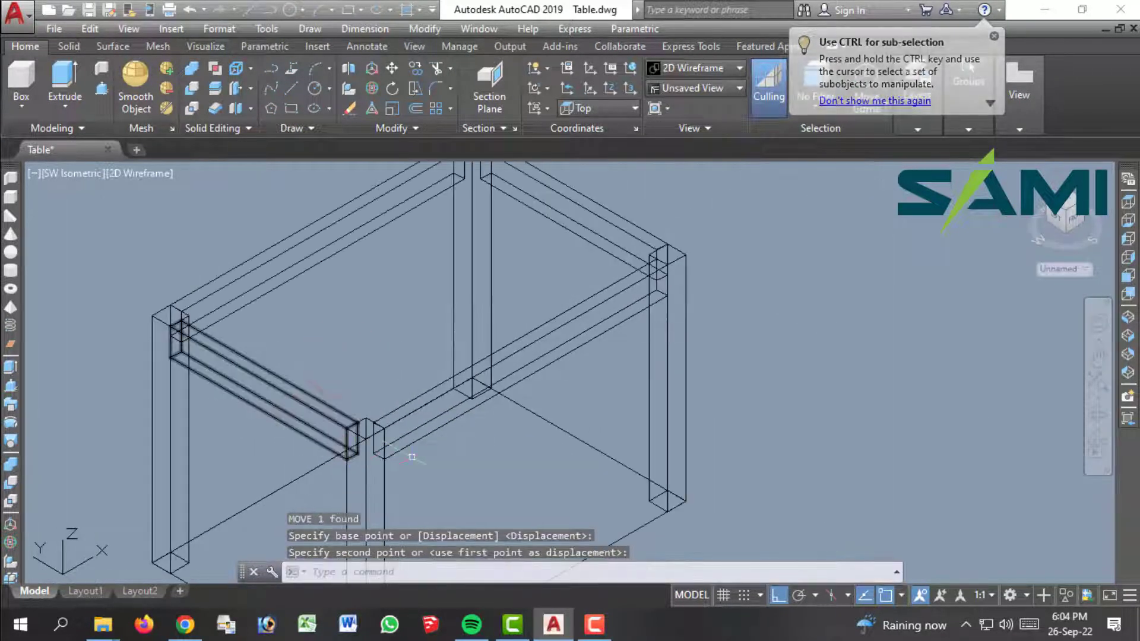
scroll(411, 456, down, 2)
click(148, 173)
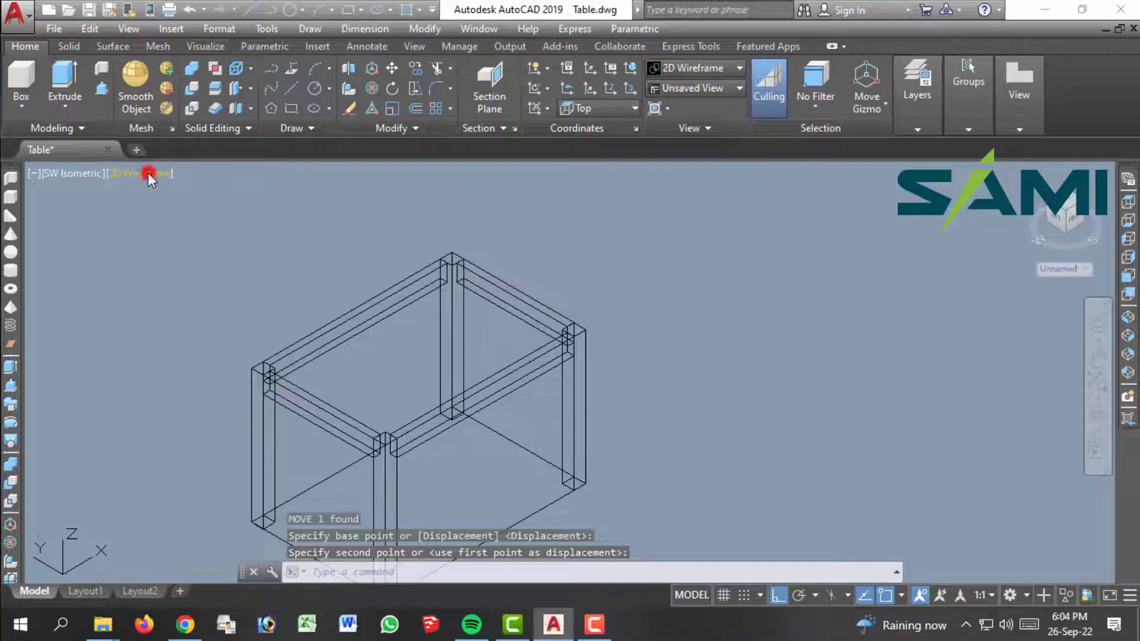
click(195, 289)
scroll(412, 476, up, 3)
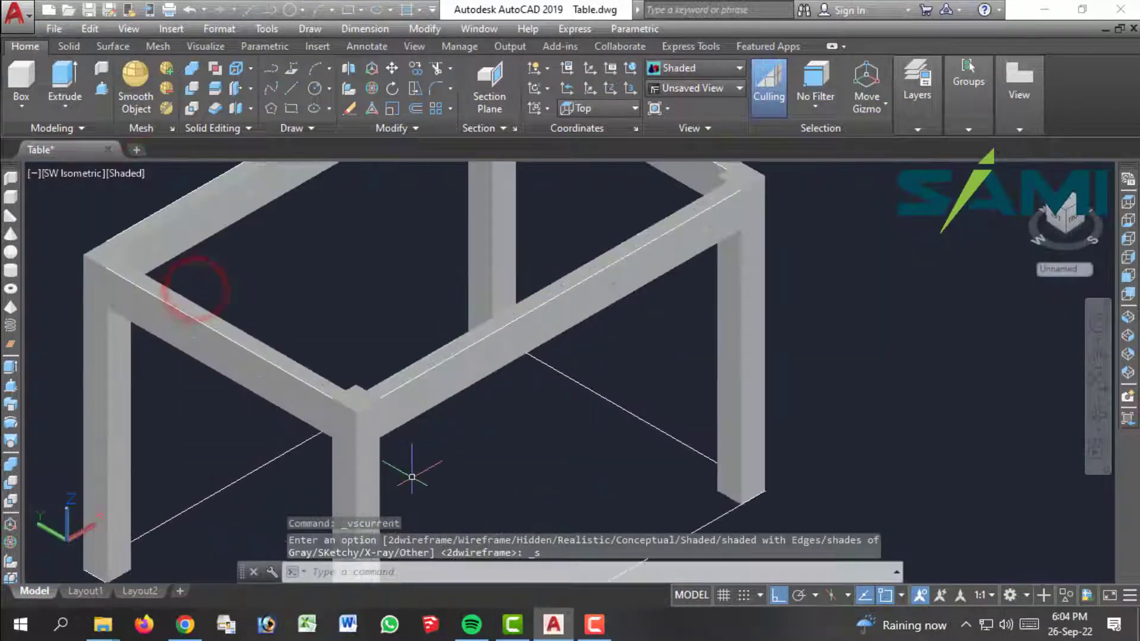
scroll(367, 438, down, 5)
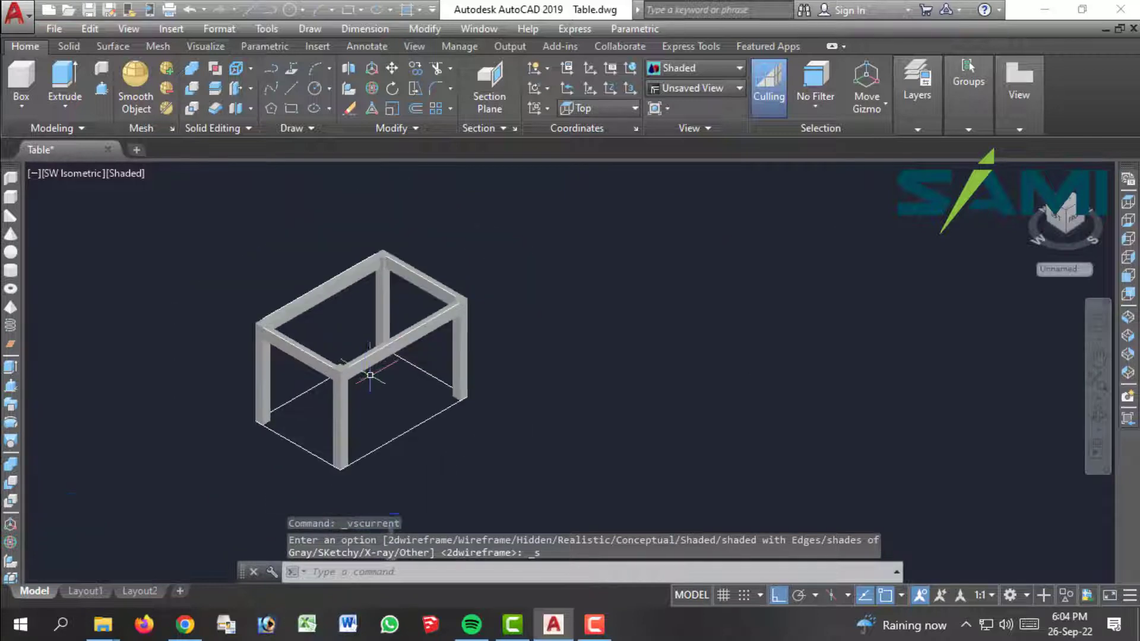
scroll(331, 407, up, 2)
key(Escape)
key(Escape)
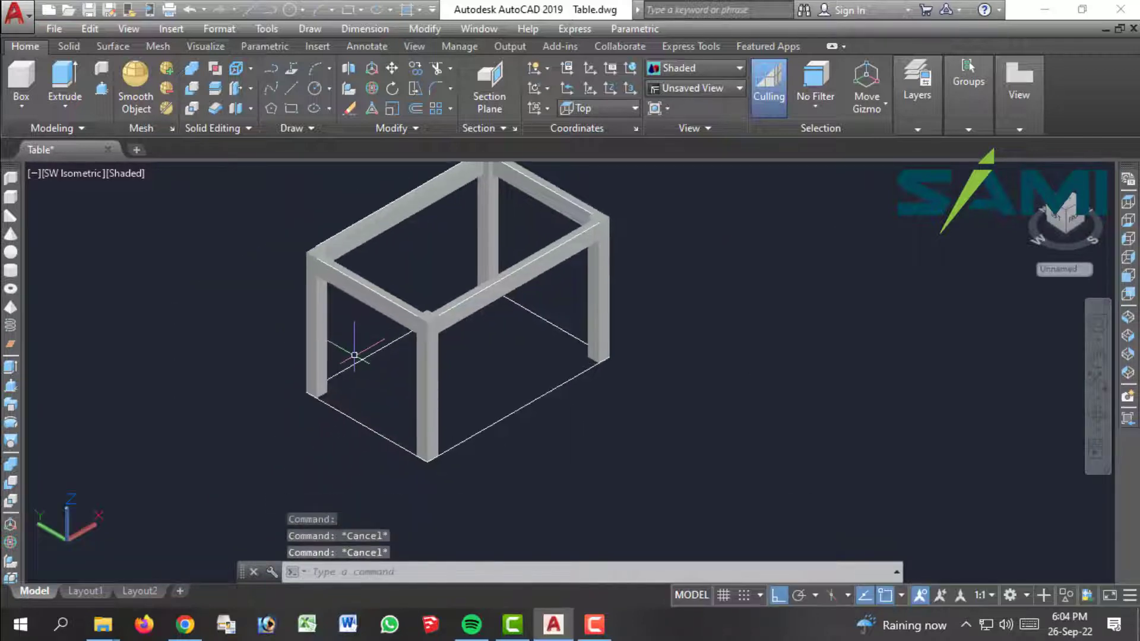
Step: Draw a polyline along the near short base edge between the two legs' outer faces, adding a short perpendicular segment outward at the front leg
key(Return)
scroll(314, 392, up, 6)
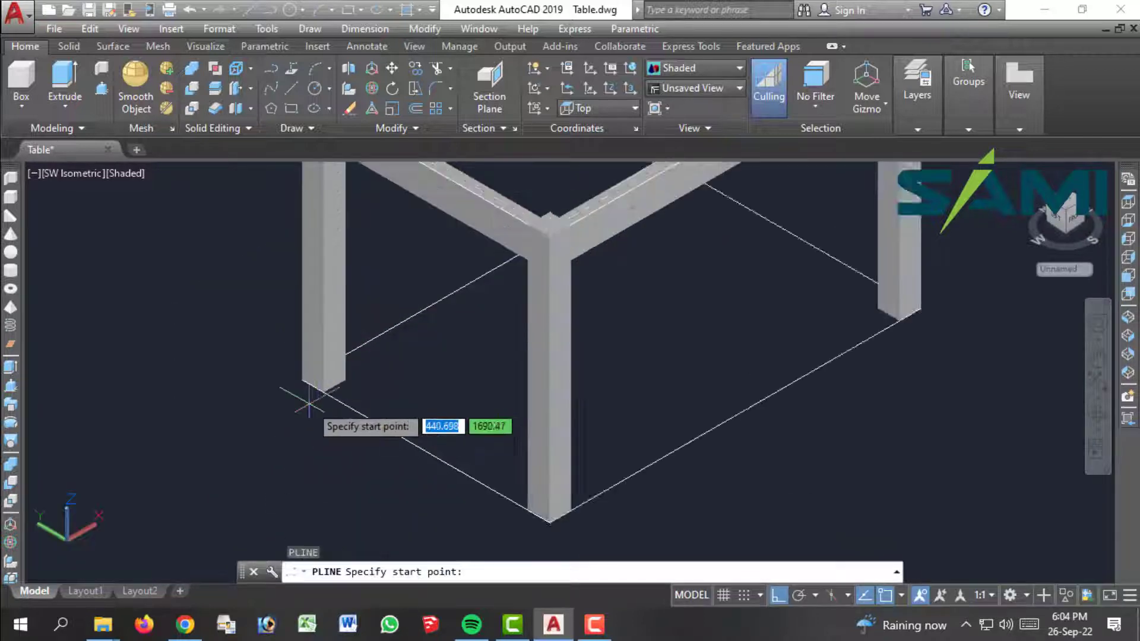
click(334, 384)
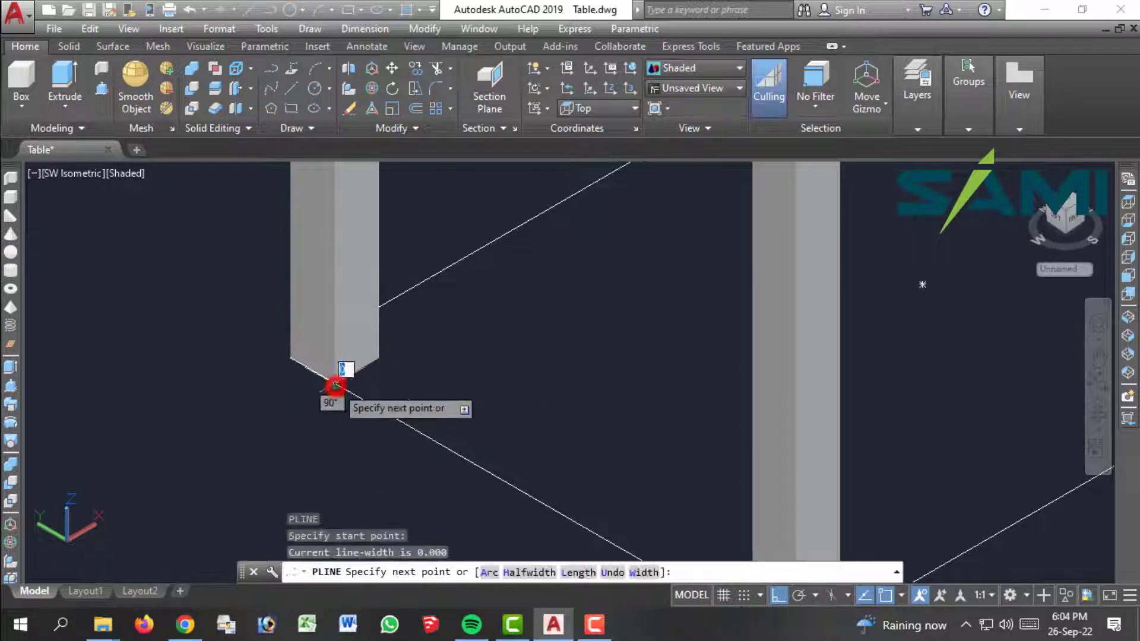
middle_drag(431, 511, 288, 316)
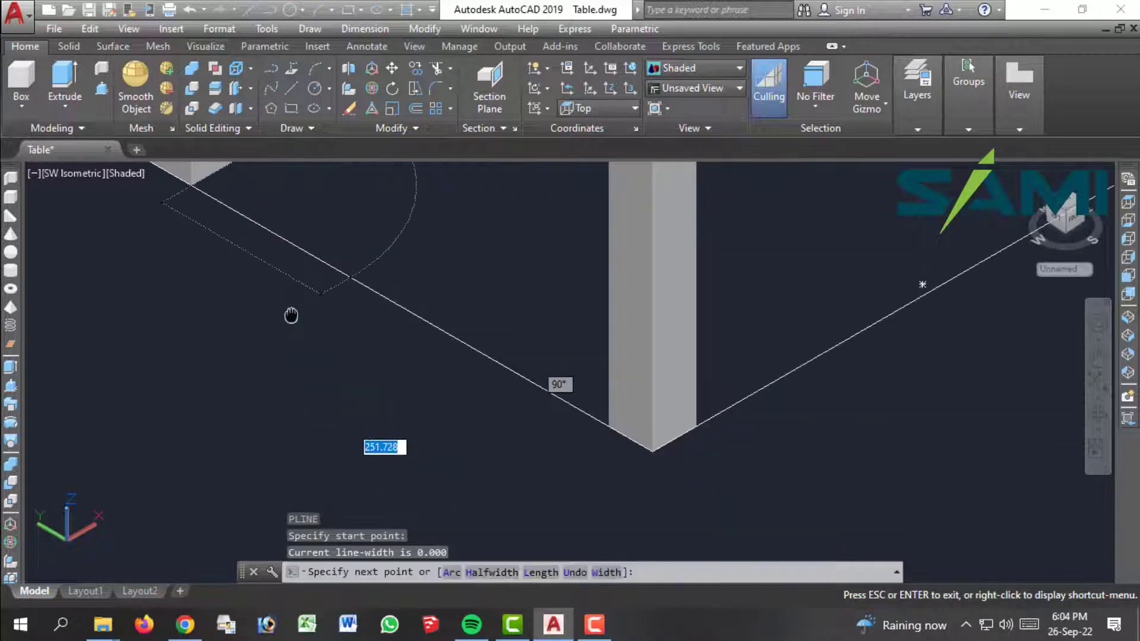
click(602, 433)
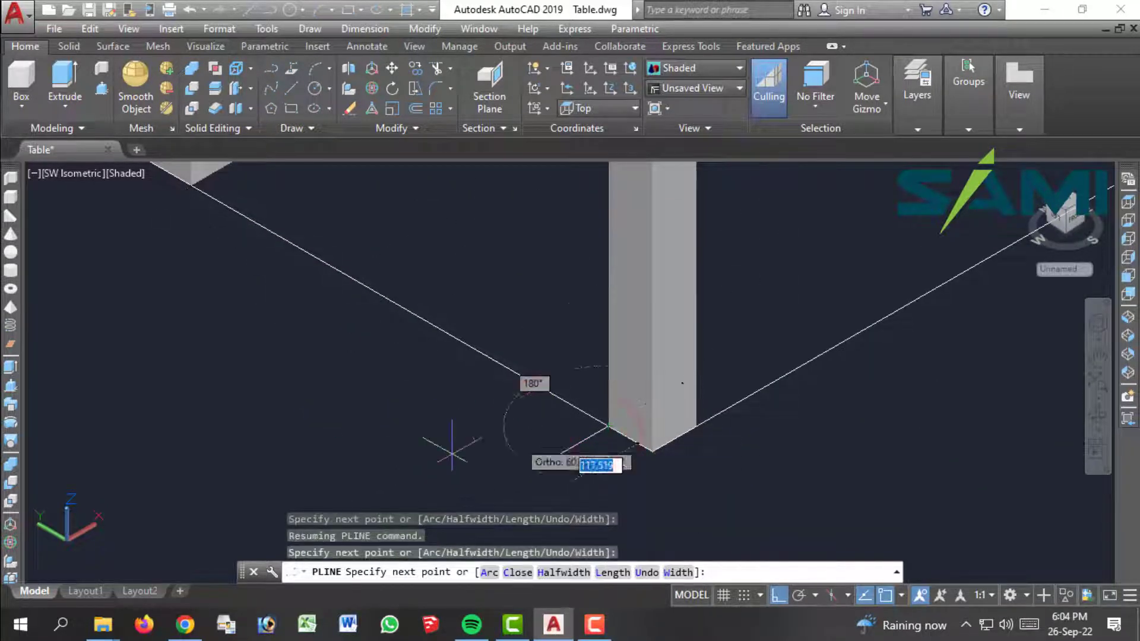
click(398, 465)
click(408, 462)
key(Return)
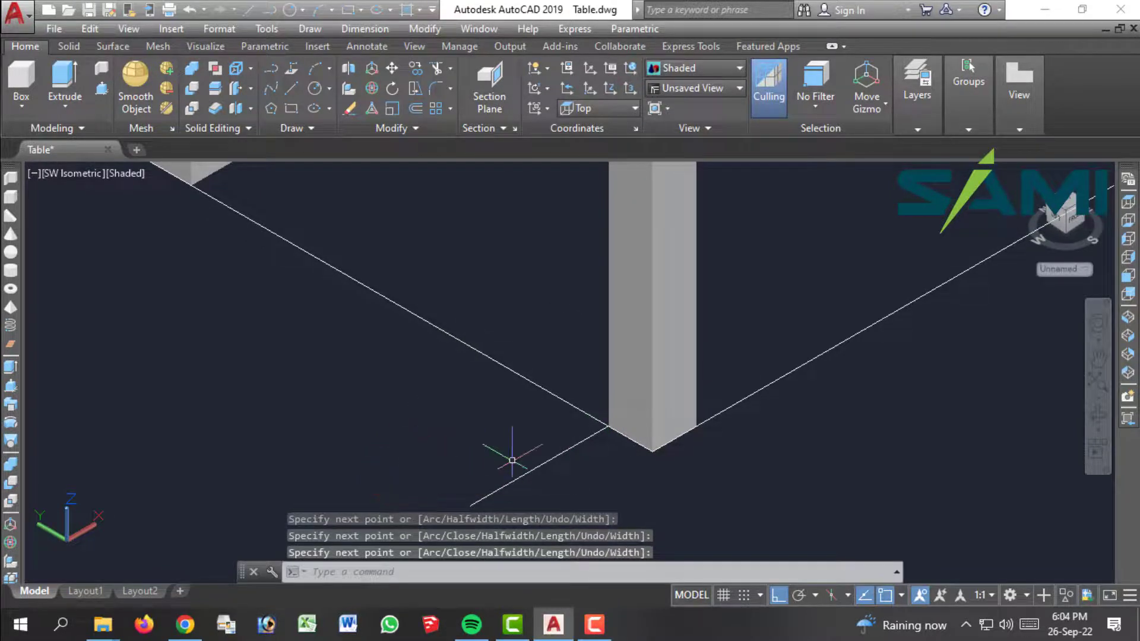
scroll(512, 460, down, 2)
key(Escape)
key(Escape)
key(Escape)
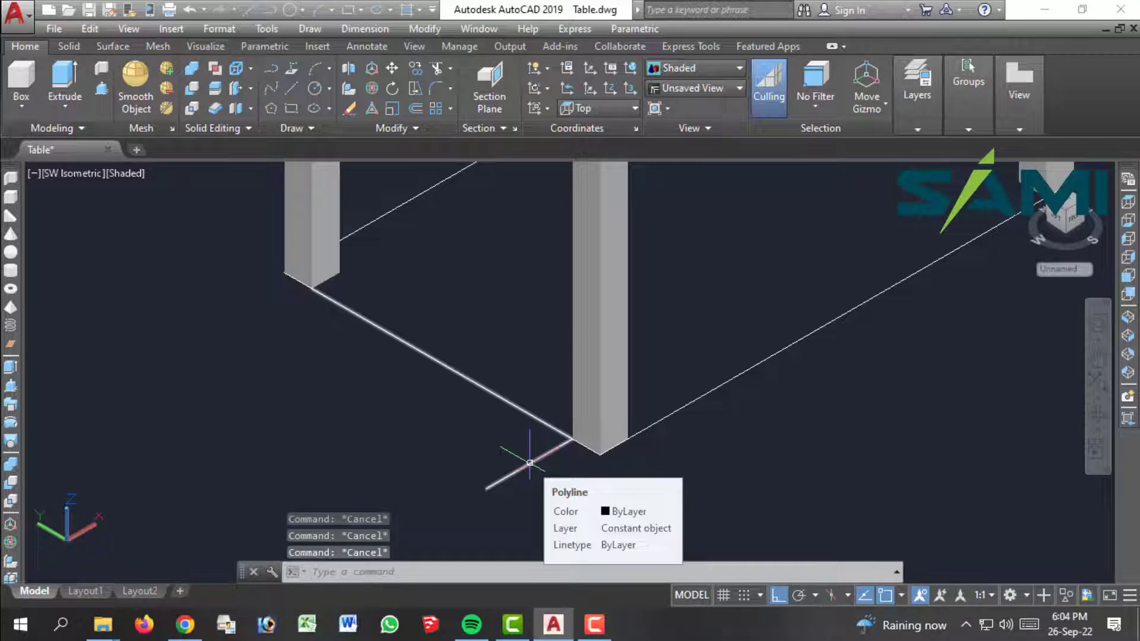
Step: Move the new polyline up by the displacement 0,0,100
text(M)
key(Return)
click(542, 456)
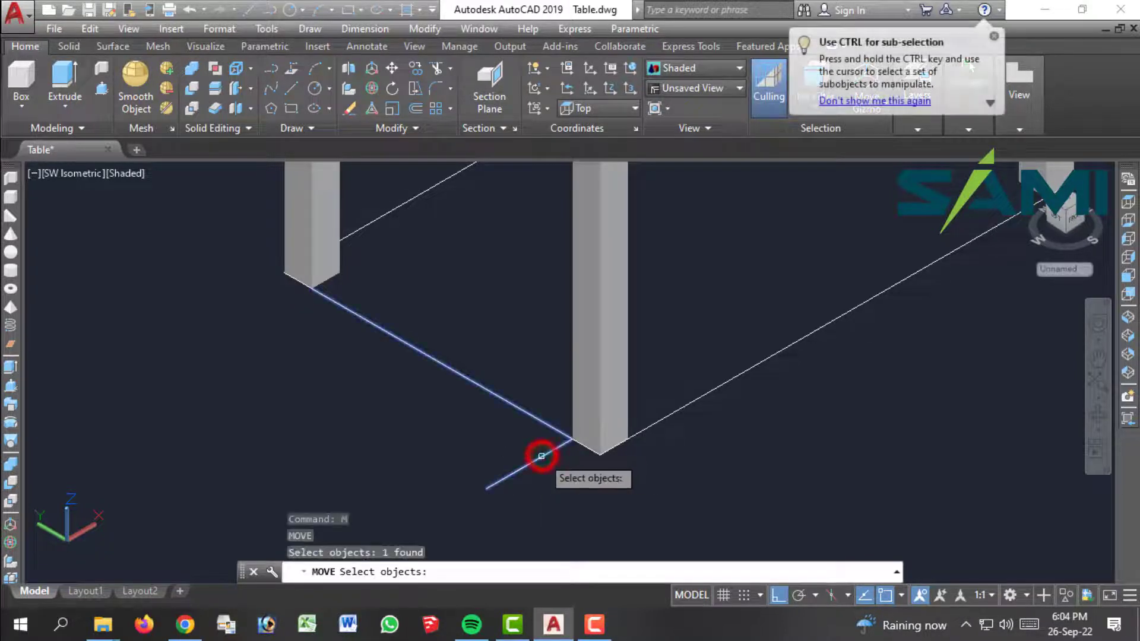
key(Return)
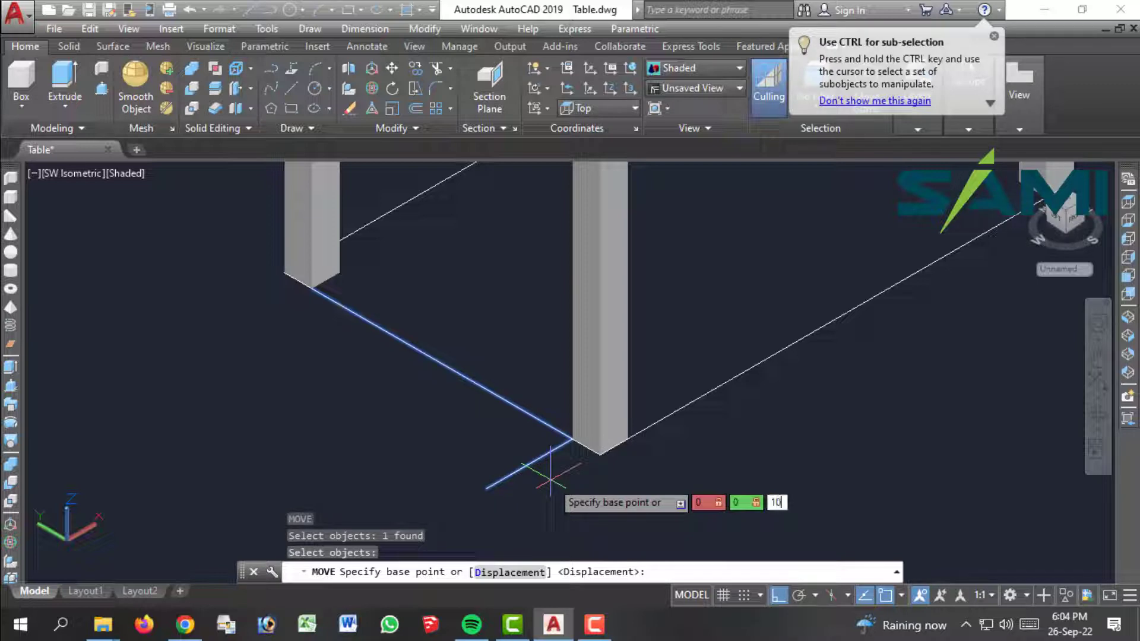
text(0,0,100)
key(Return)
key(Escape)
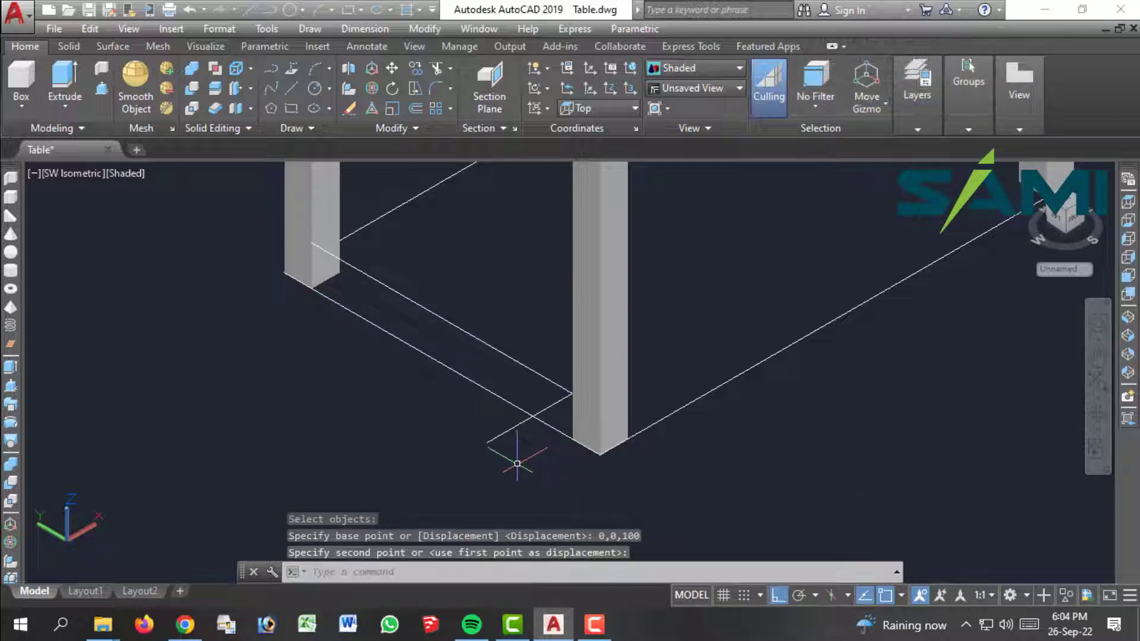
Step: Stretch the raised polyline's outer end back onto its corner at the front leg, leaving a straight line between the legs
click(488, 442)
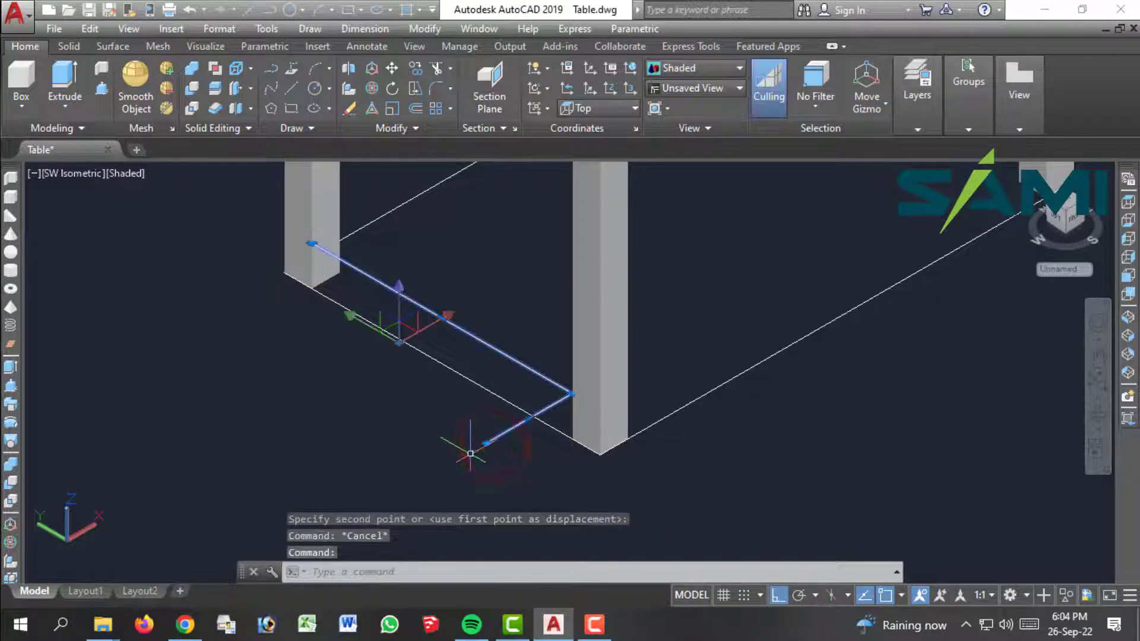
scroll(483, 447, up, 3)
click(488, 438)
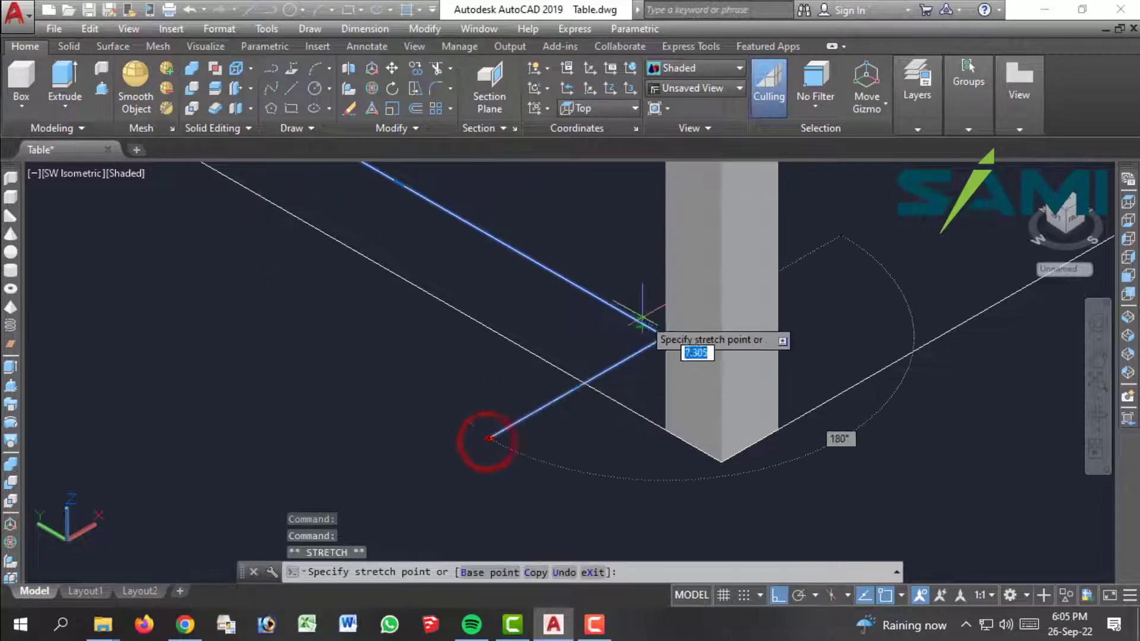
click(664, 338)
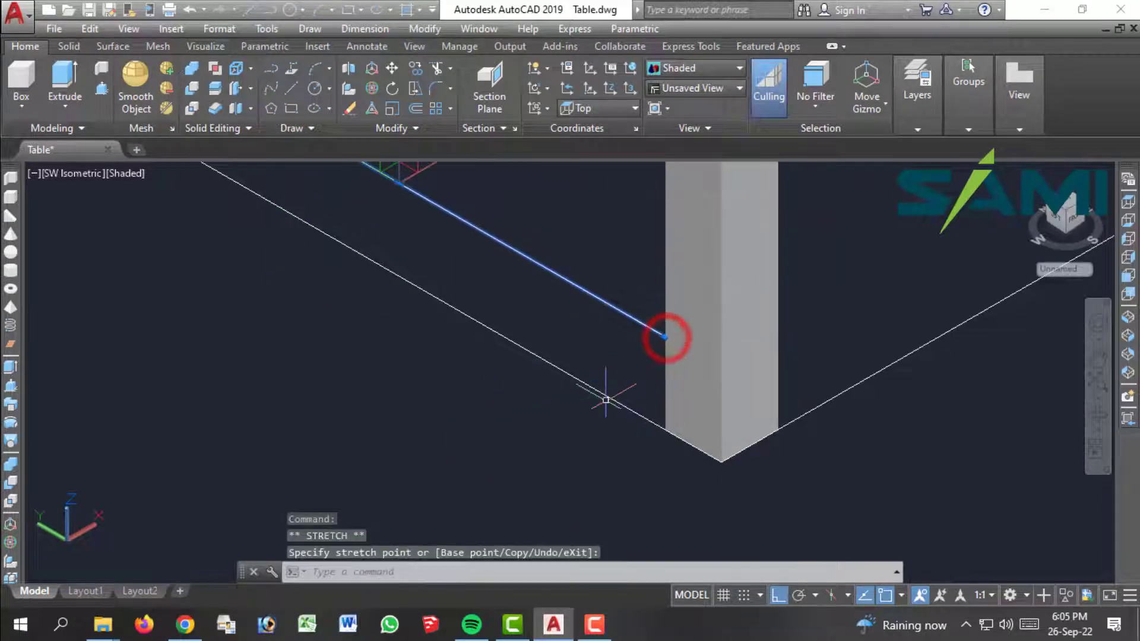
scroll(605, 399, down, 4)
key(Escape)
key(Escape)
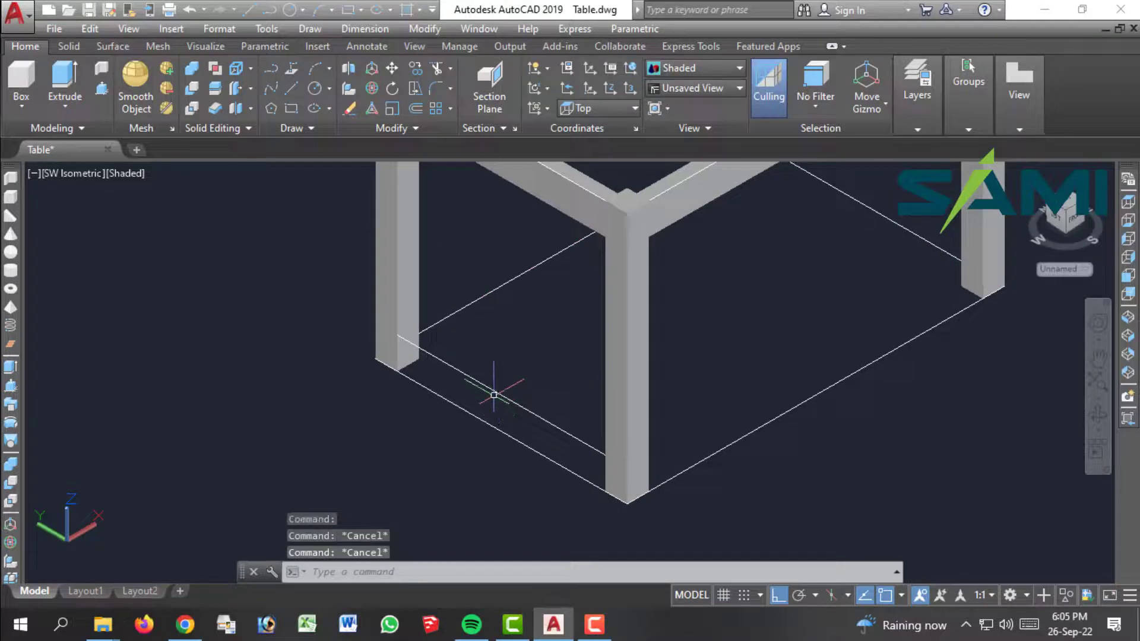
Step: Extrude the raised line between the near short-side legs to a height of 40
text(ext)
key(Return)
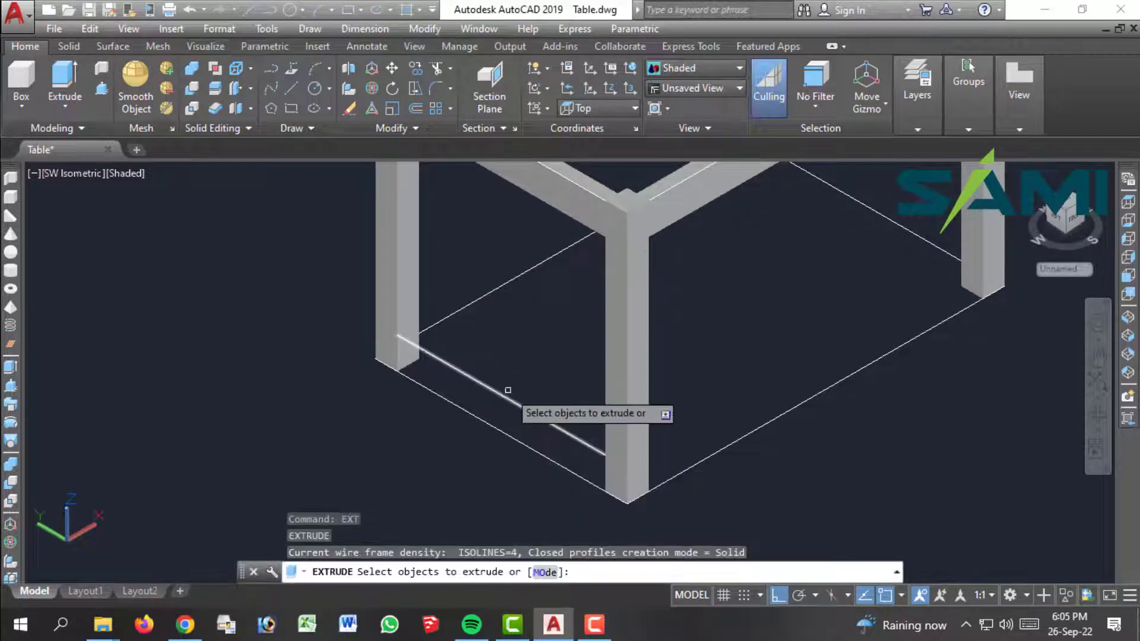
click(510, 401)
key(Return)
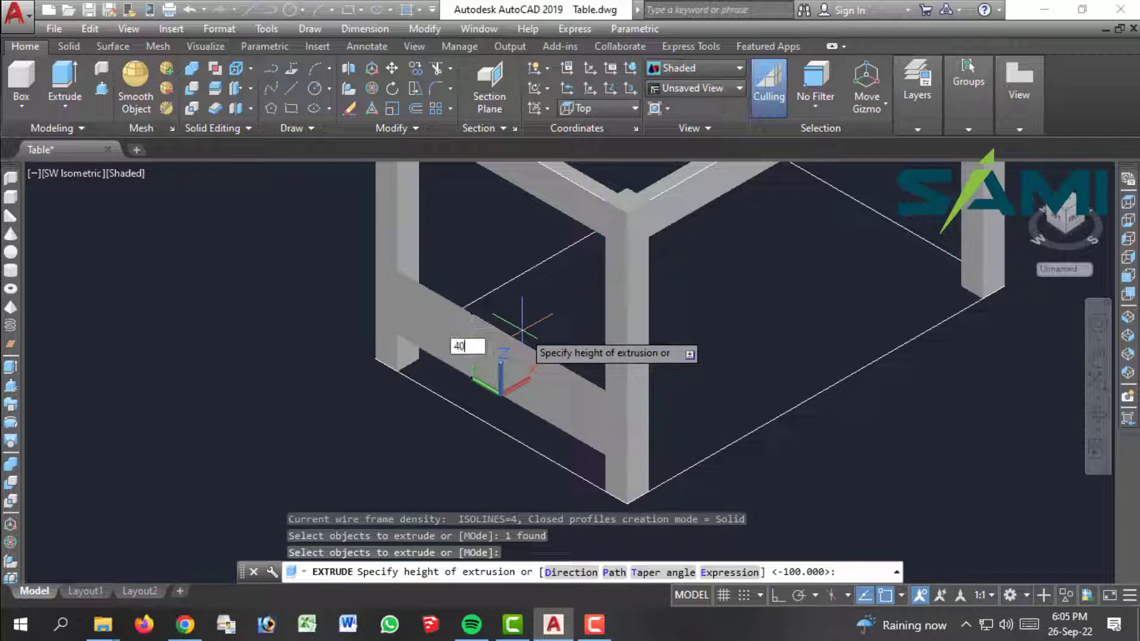
key(Return)
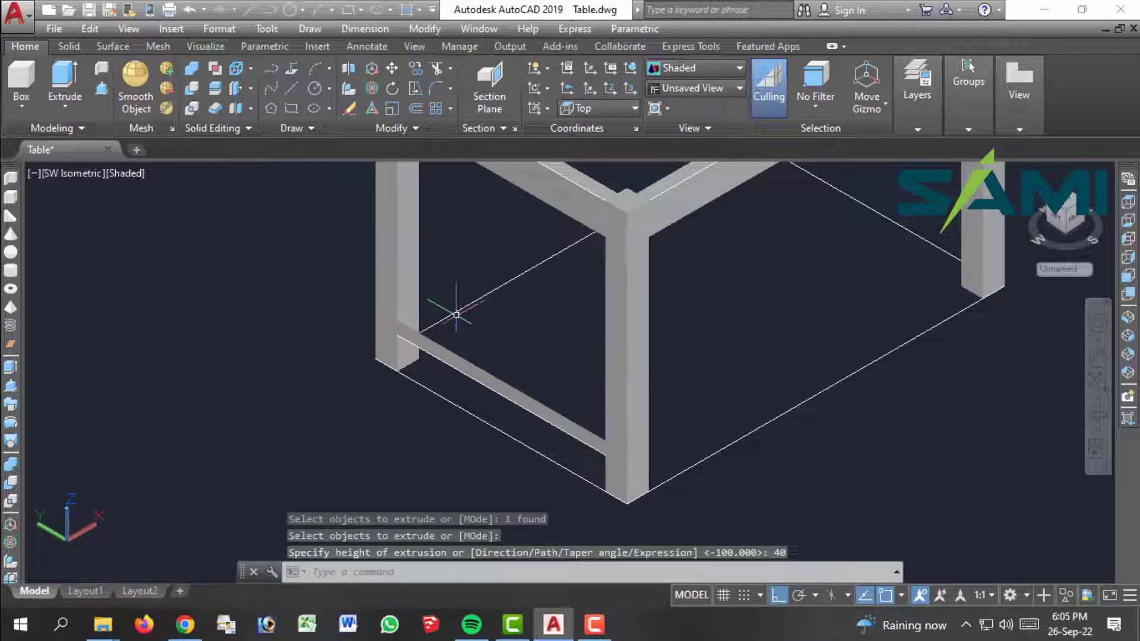
key(Escape)
key(Escape)
key(Escape)
Step: Thicken the extruded surface between the near short-side legs by 40 to form a lower rail
click(215, 108)
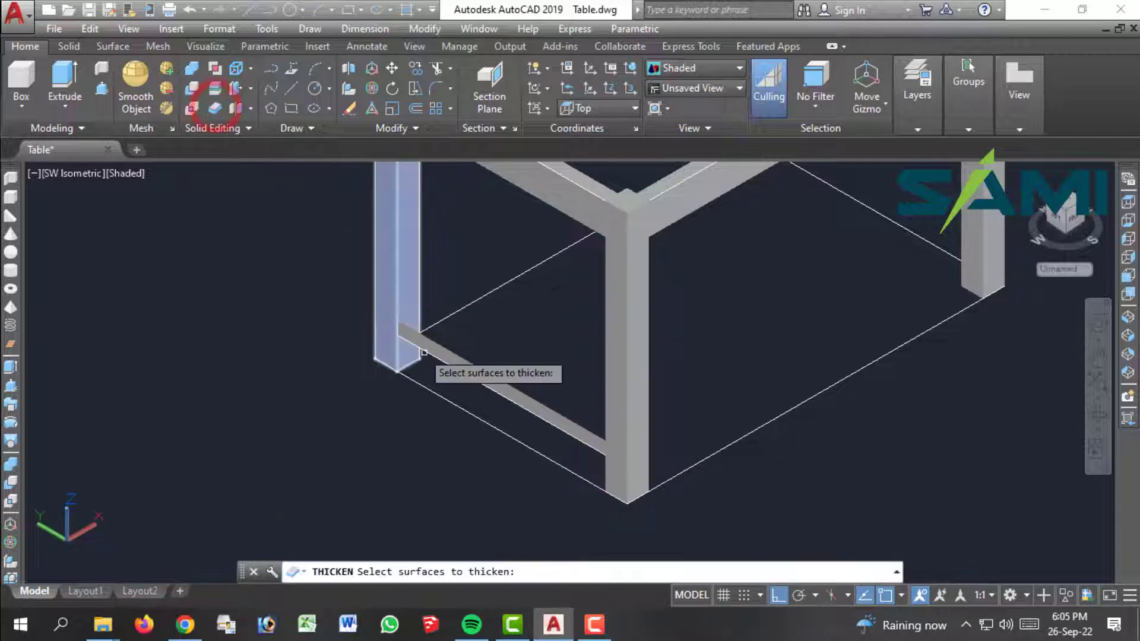
click(464, 368)
key(Return)
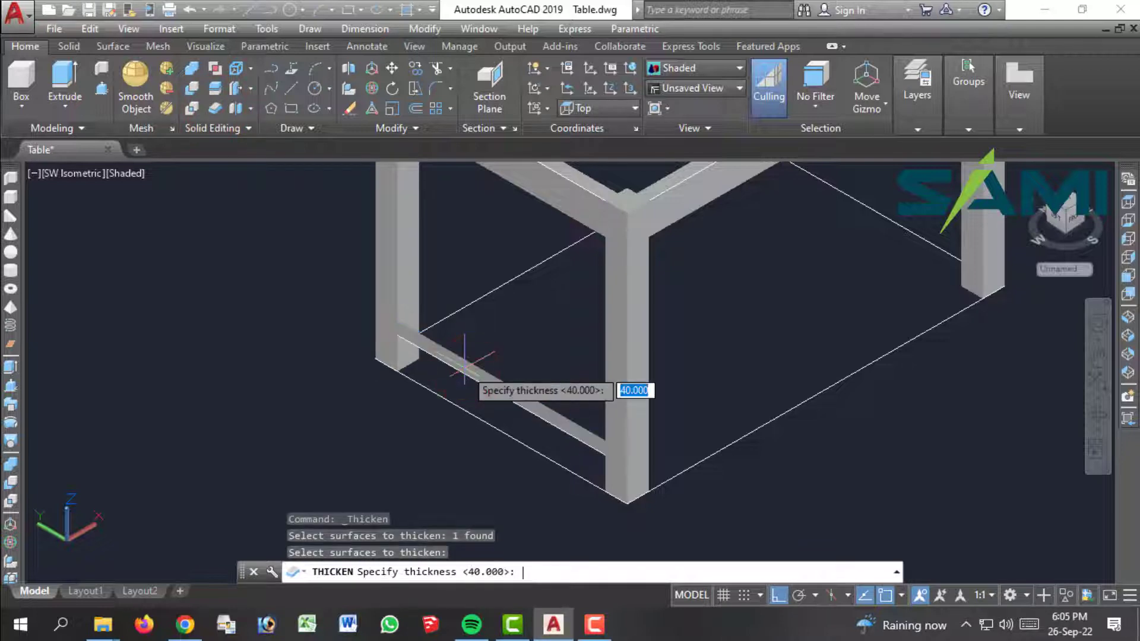
text(40)
key(Return)
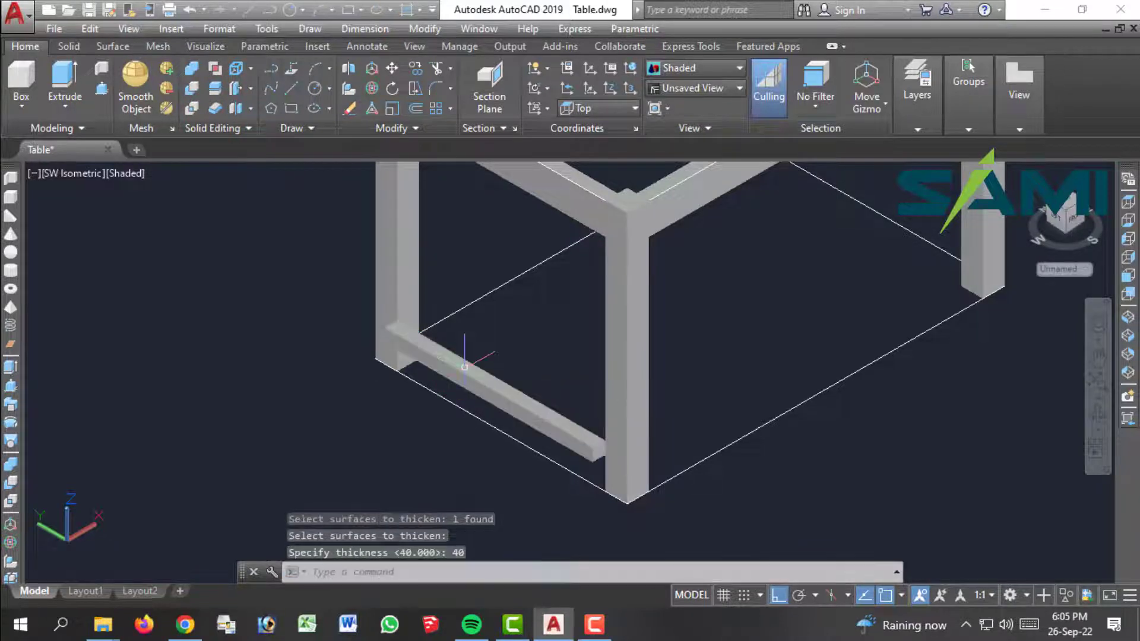
scroll(491, 406, up, 2)
scroll(561, 445, down, 3)
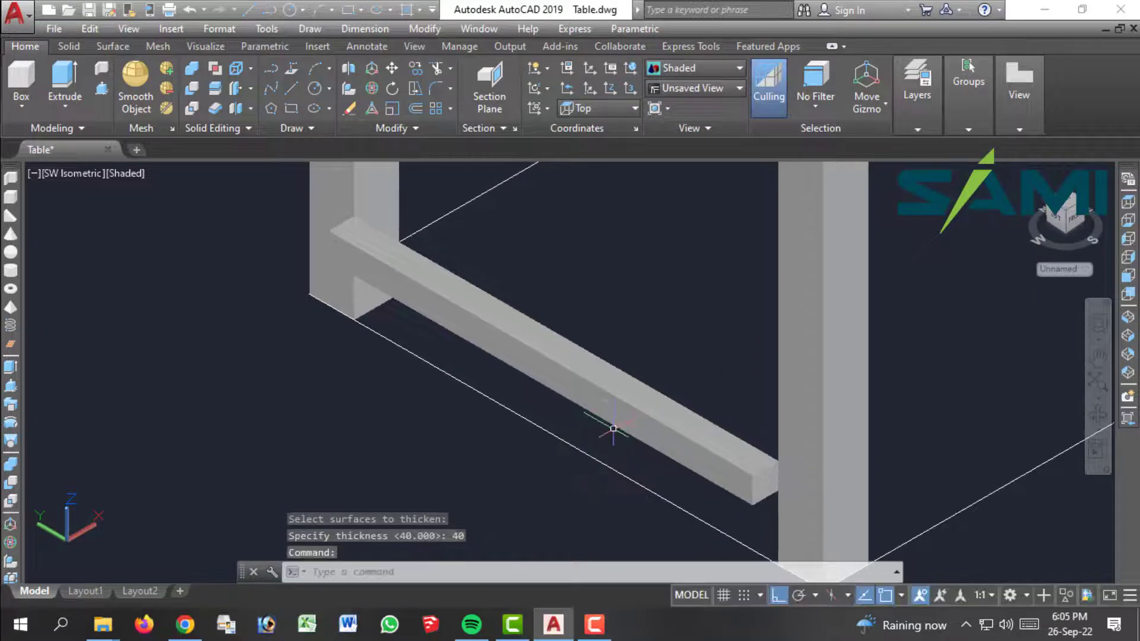
middle_drag(603, 429, 608, 404)
key(Escape)
key(Escape)
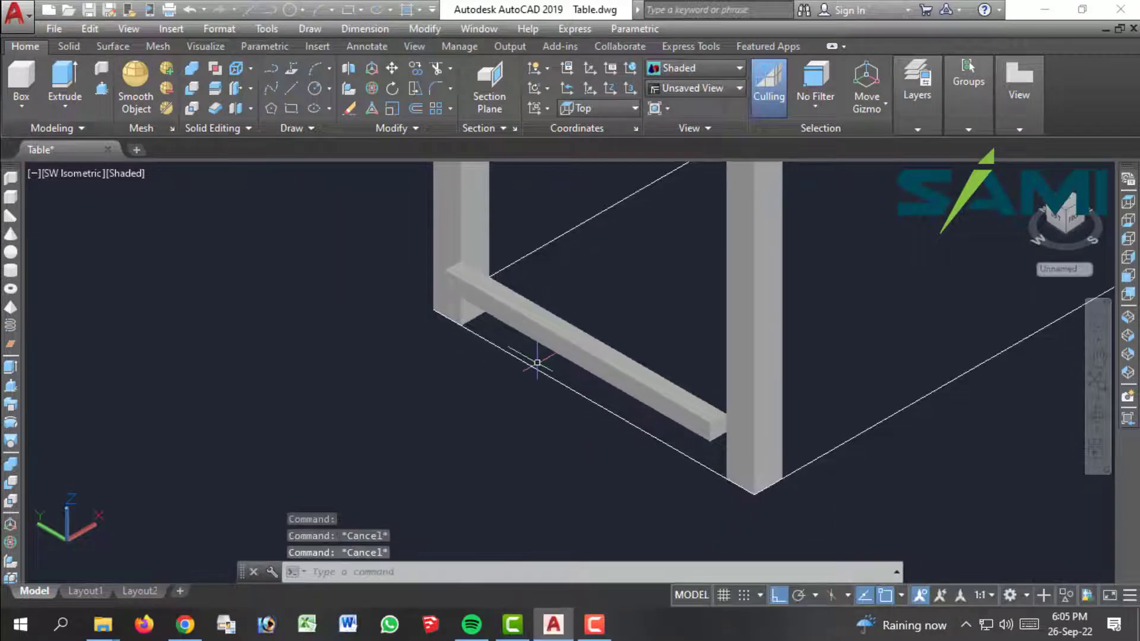
Step: Move the lower short rail inward along the X axis so it sits between the two near legs
click(576, 349)
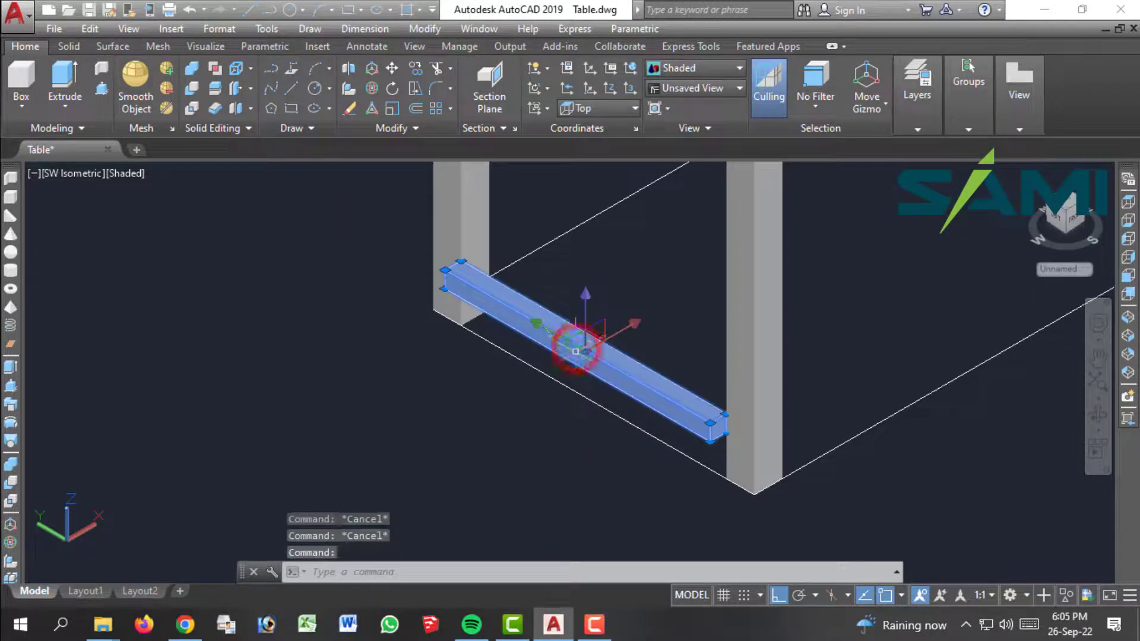
key(Return)
click(461, 458)
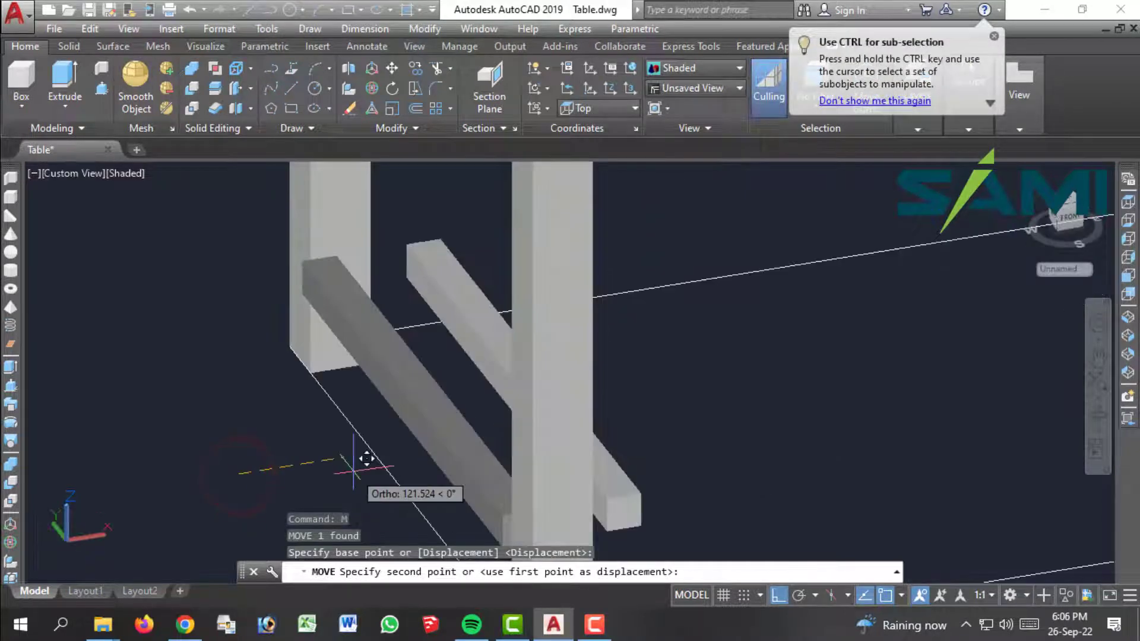
key(Return)
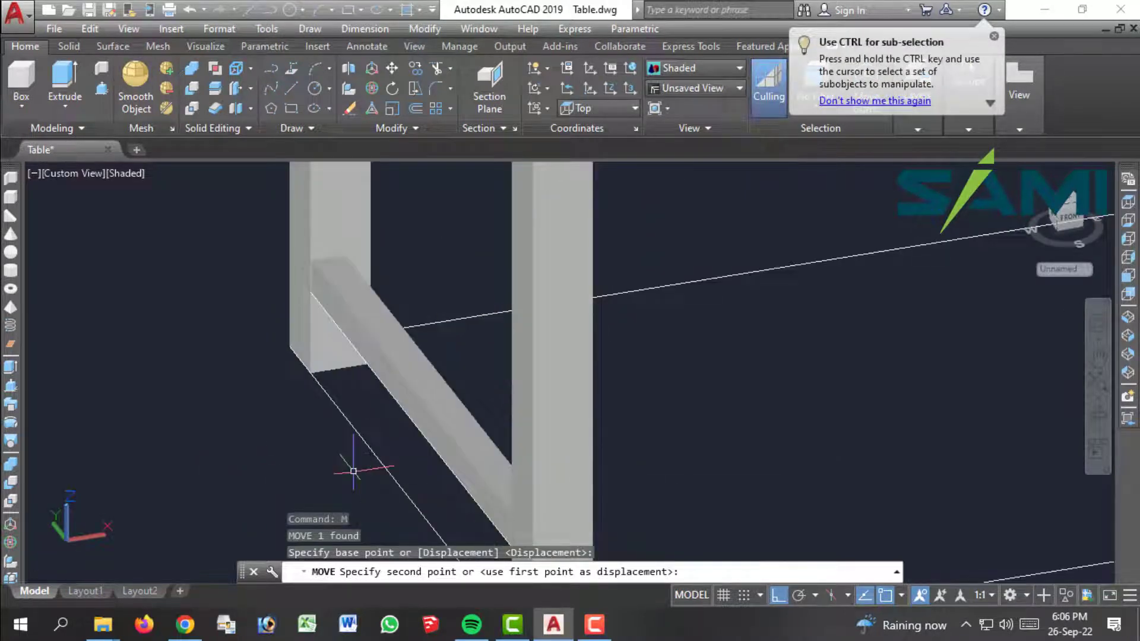
shift+middle_drag(511, 433, 469, 436)
scroll(469, 436, down, 5)
scroll(468, 436, up, 4)
key(Escape)
key(Escape)
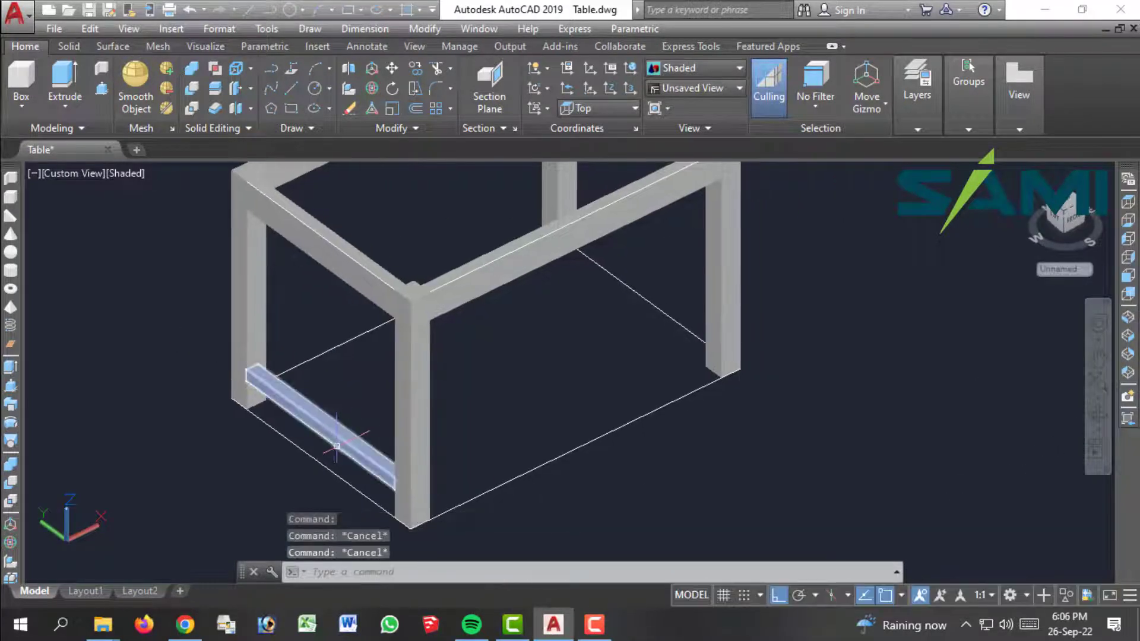
Step: Mirror the lower short rail to the far side about the midpoint of the long base edge, keeping the original
click(334, 443)
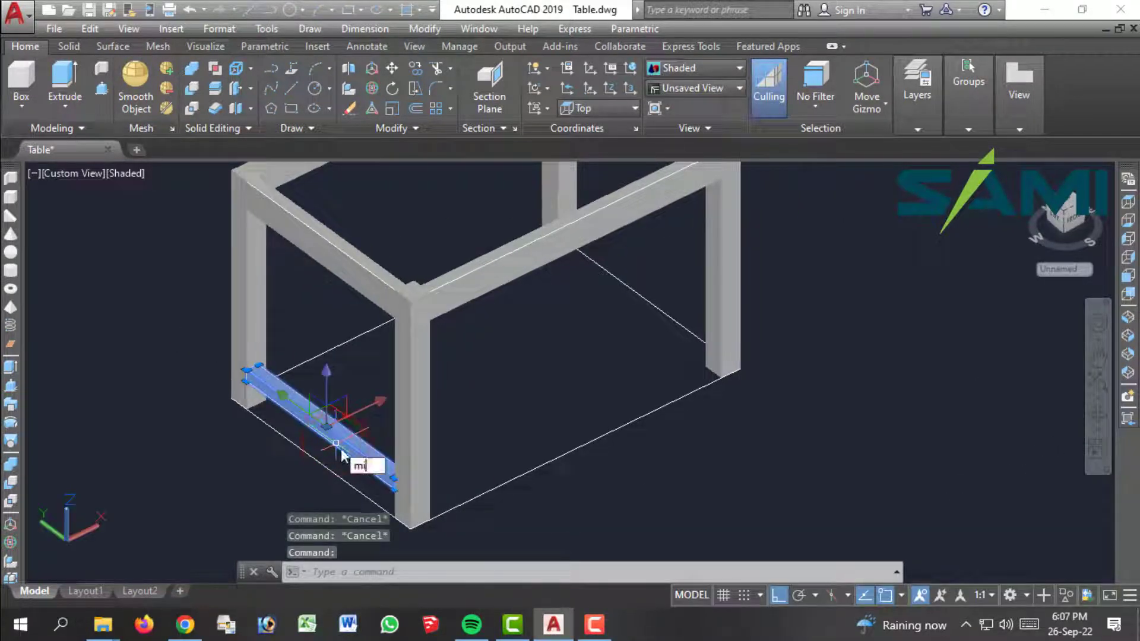
key(Return)
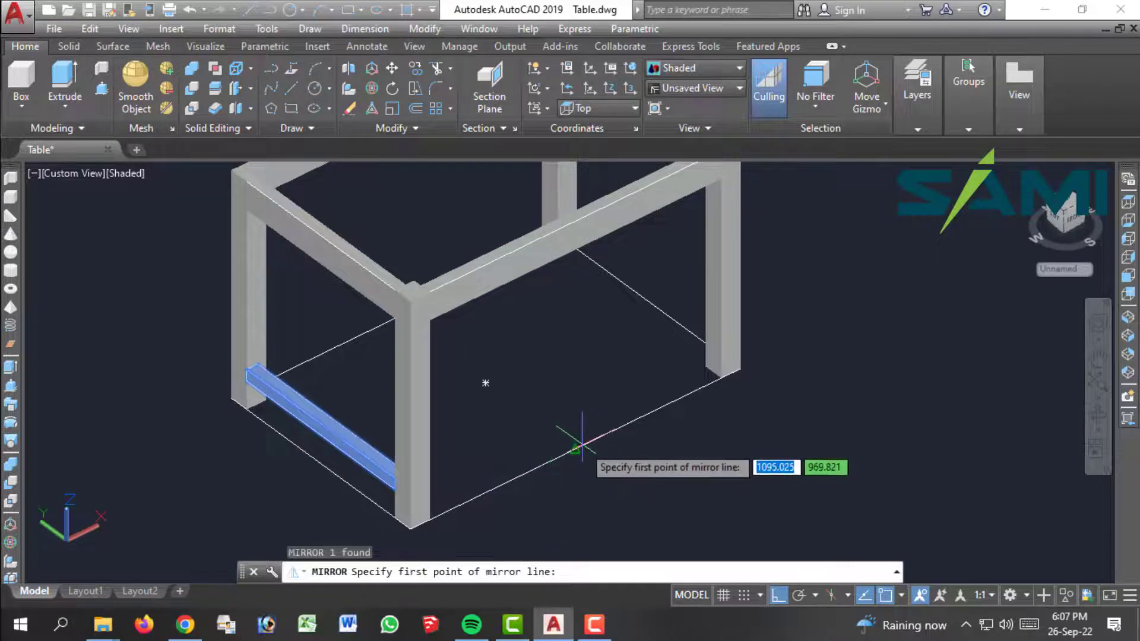
click(573, 446)
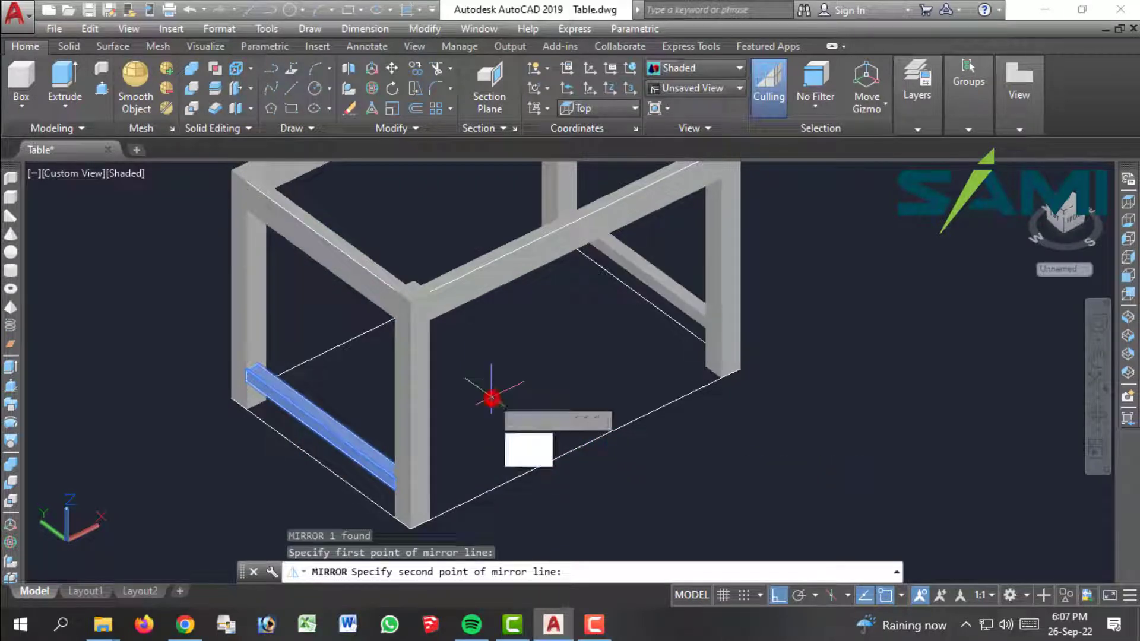
click(491, 398)
key(Return)
scroll(564, 458, down, 4)
key(Escape)
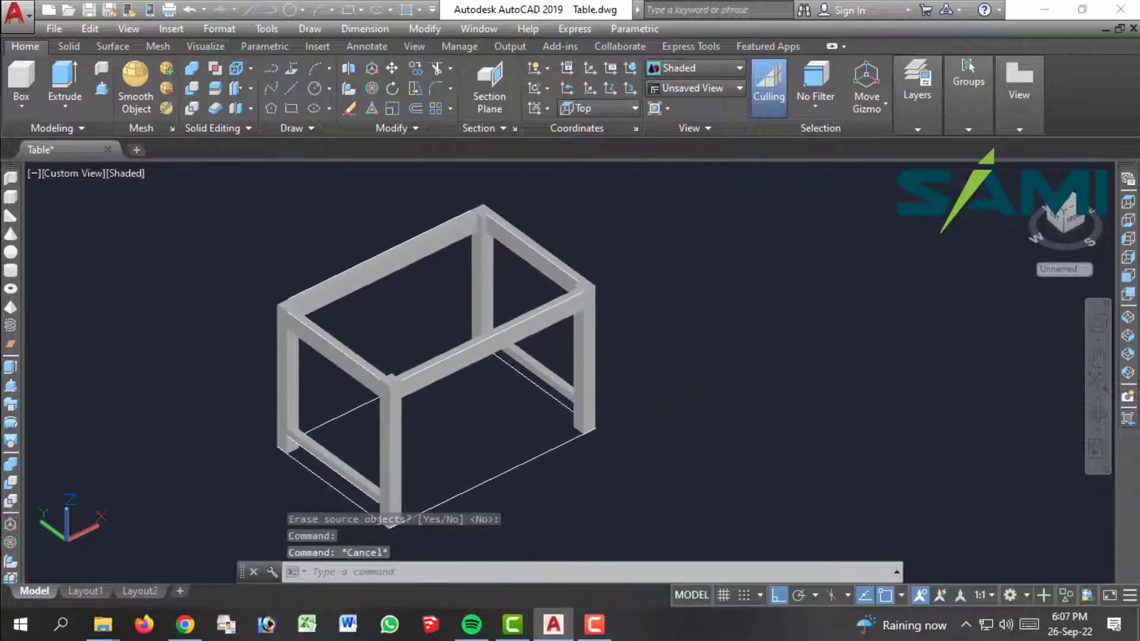
Step: Draw a polyline along the length of the base, joining the midpoints of its two short sides
key(Return)
scroll(335, 475, up, 3)
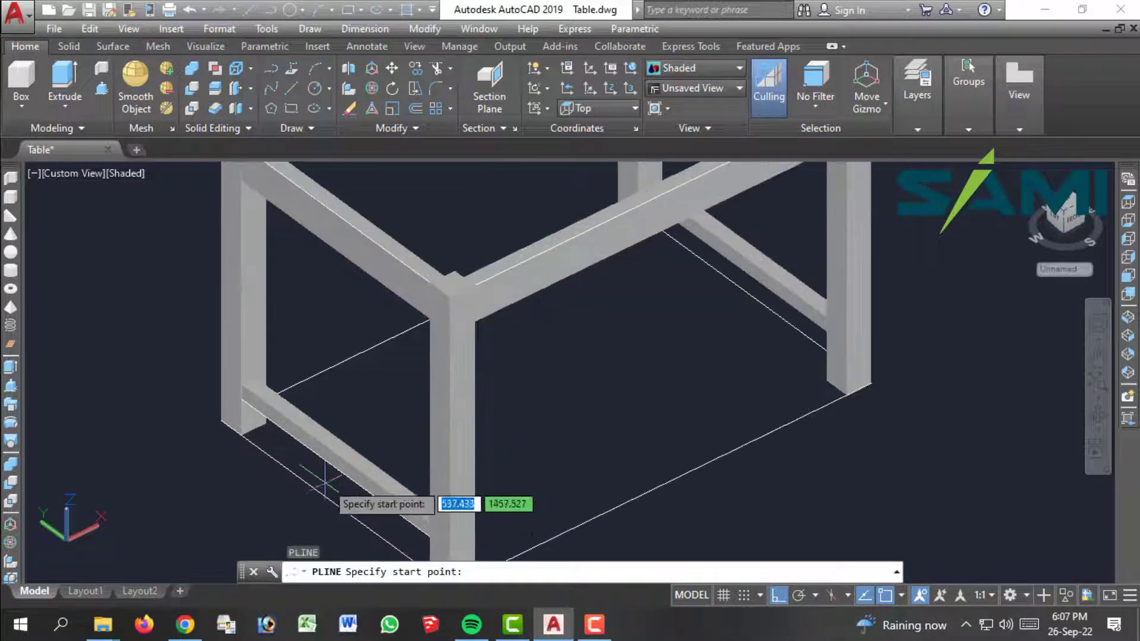
click(335, 507)
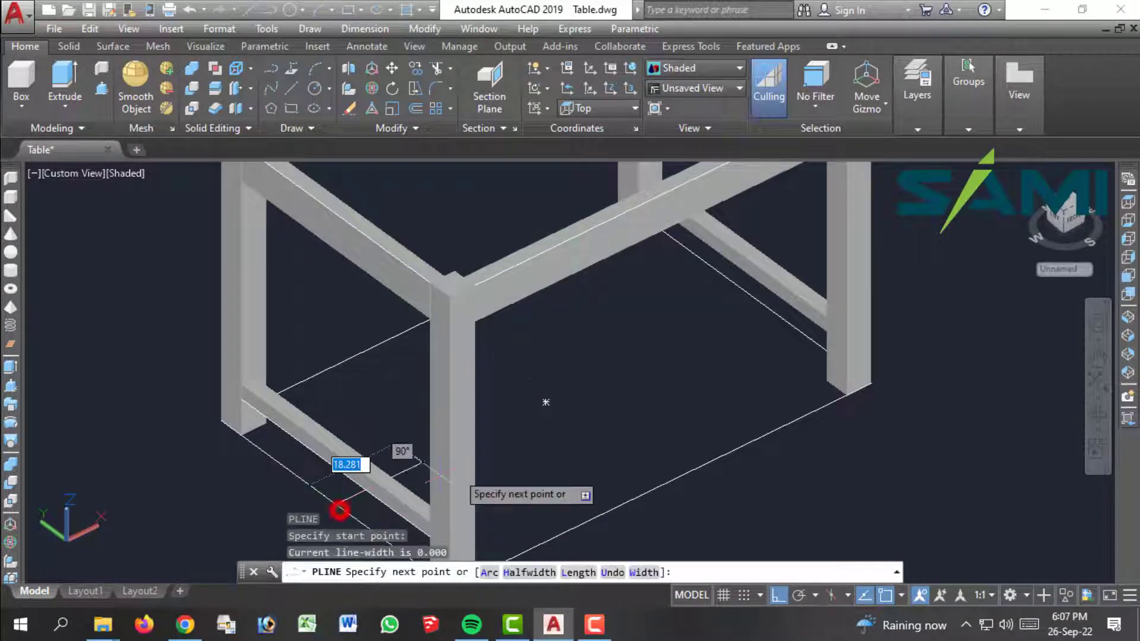
click(756, 301)
key(Escape)
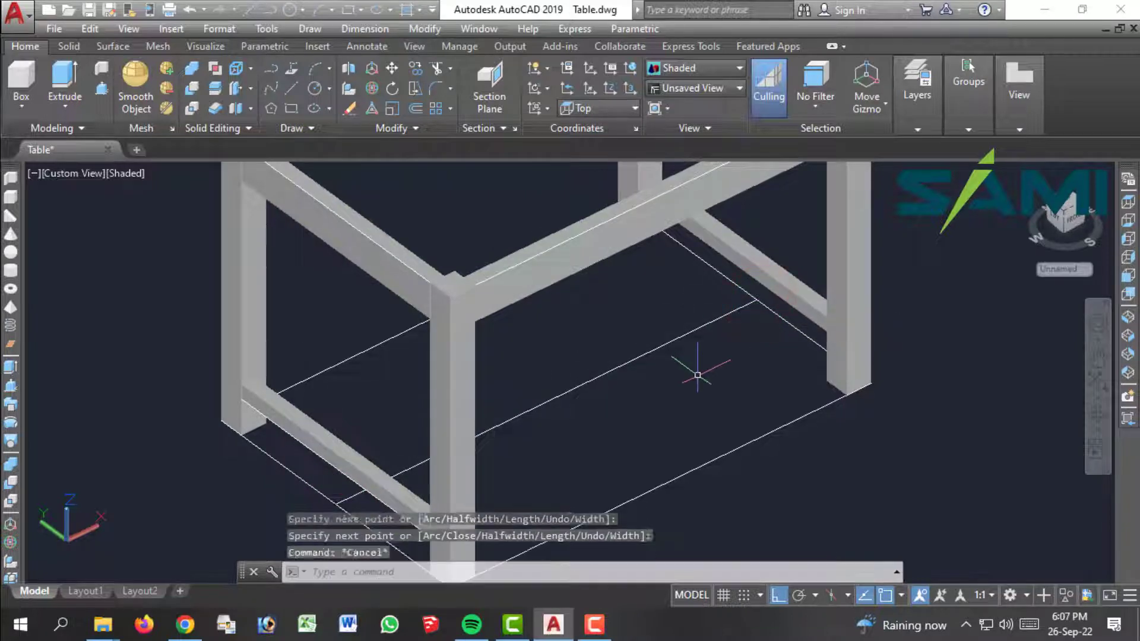
Step: Extrude the lengthwise polyline between the base's short-side midpoints to a height of 40
text(E)
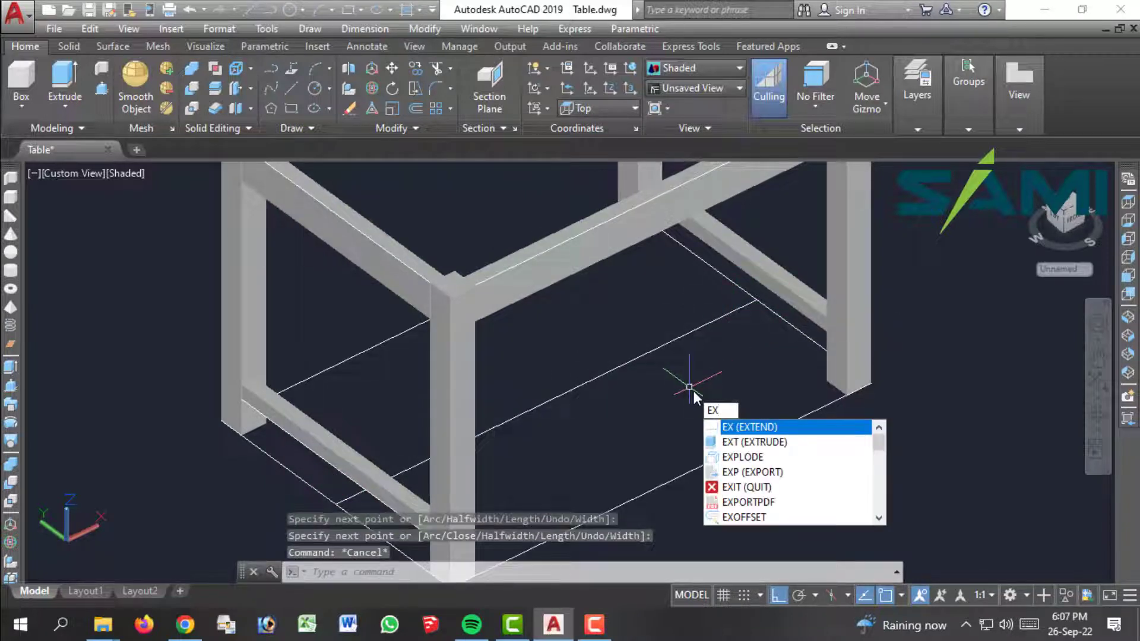
text(X)
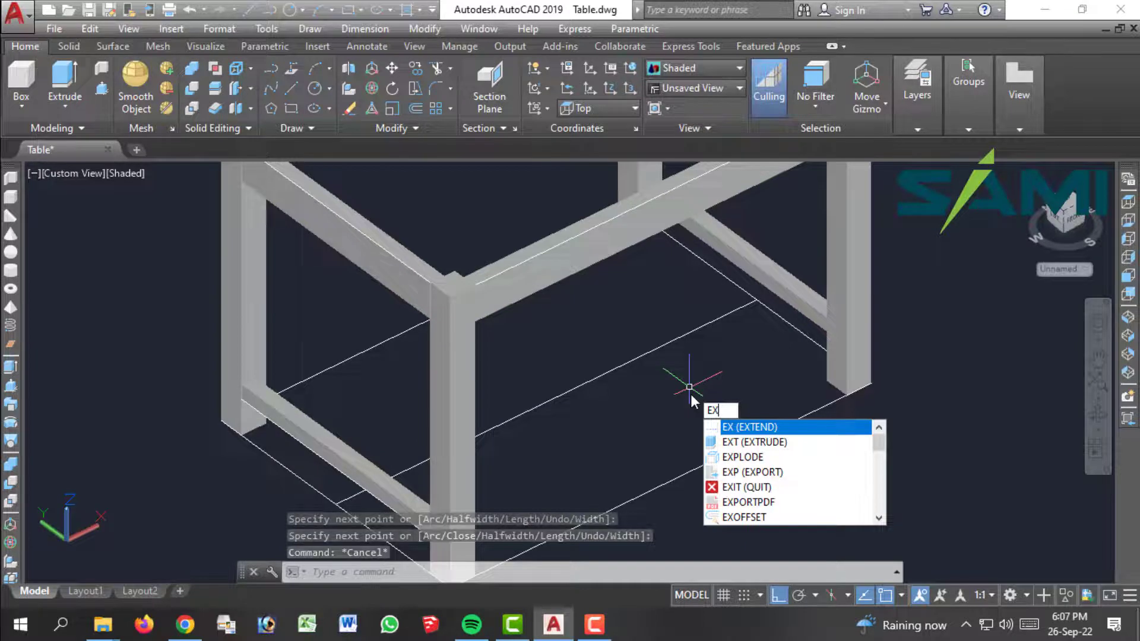
text(T)
key(Return)
click(620, 367)
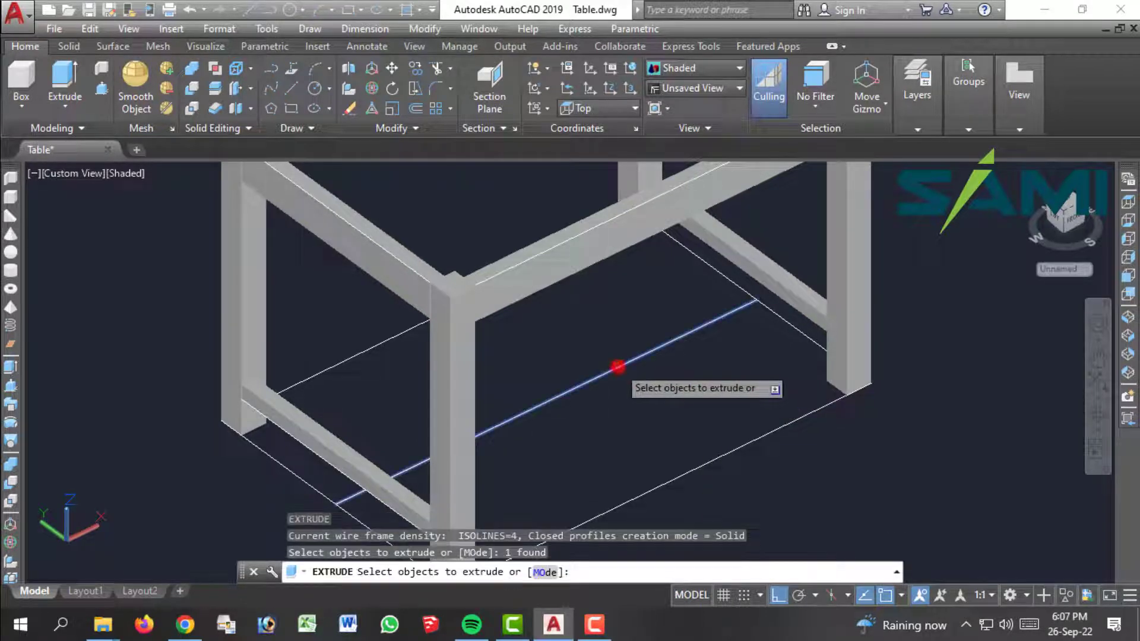
key(Return)
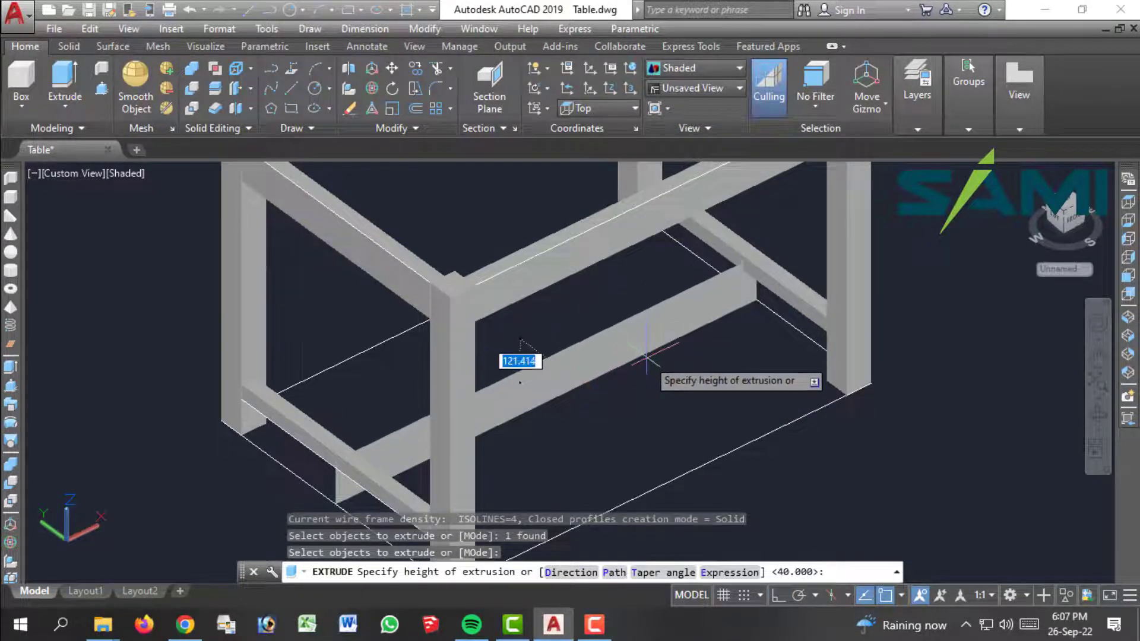
key(Return)
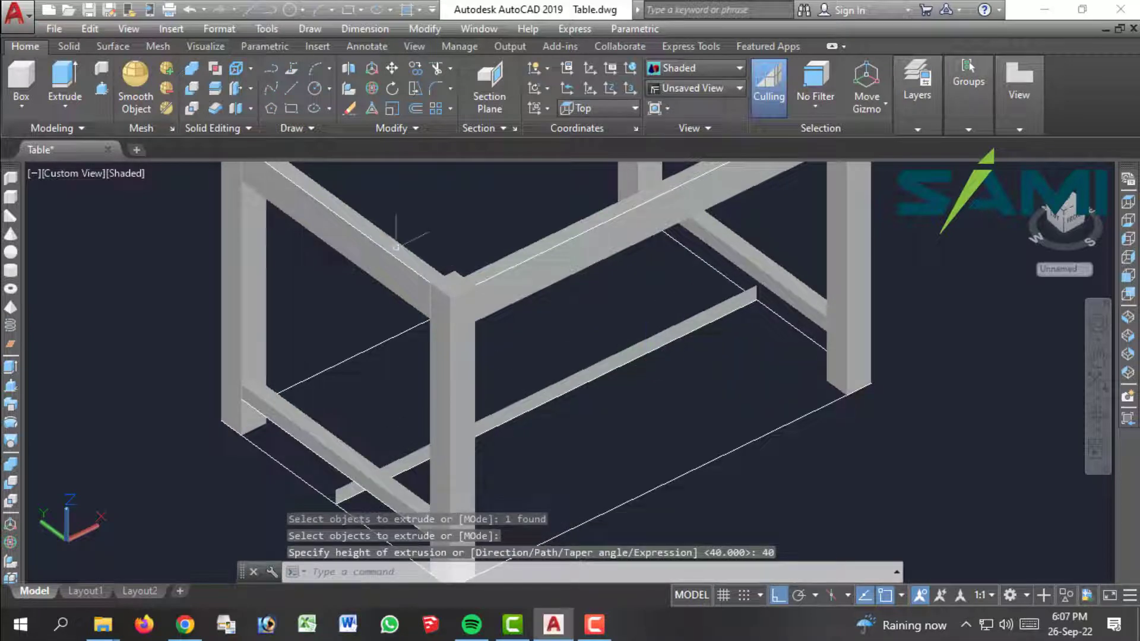
Step: Thicken the extruded lengthwise surface by 40 to form the central lower rail
click(216, 107)
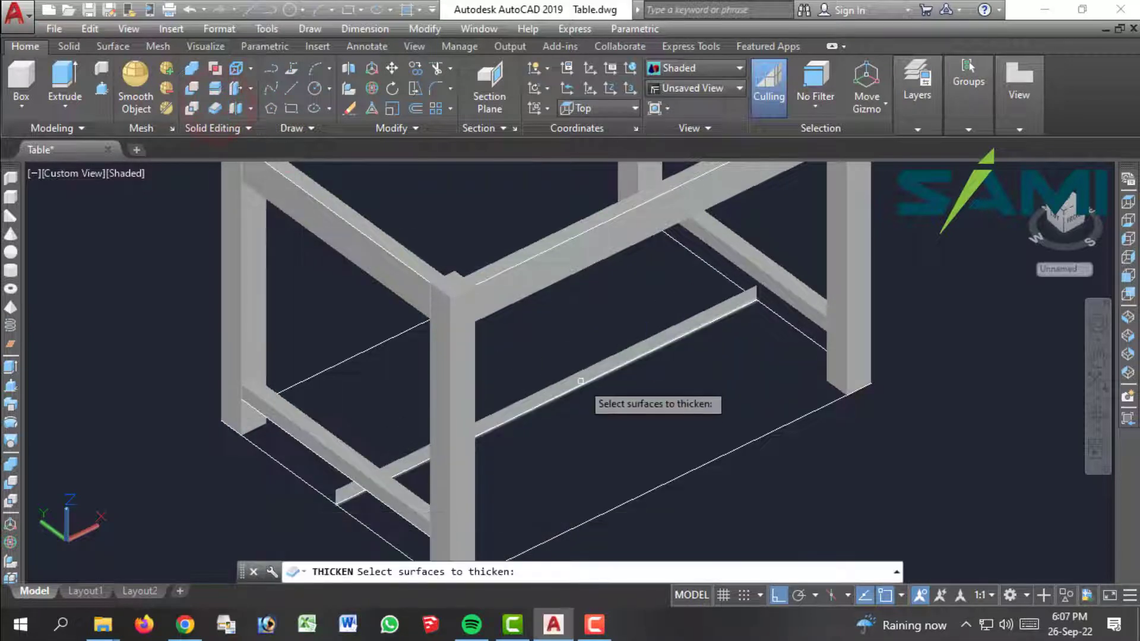
click(580, 378)
key(Return)
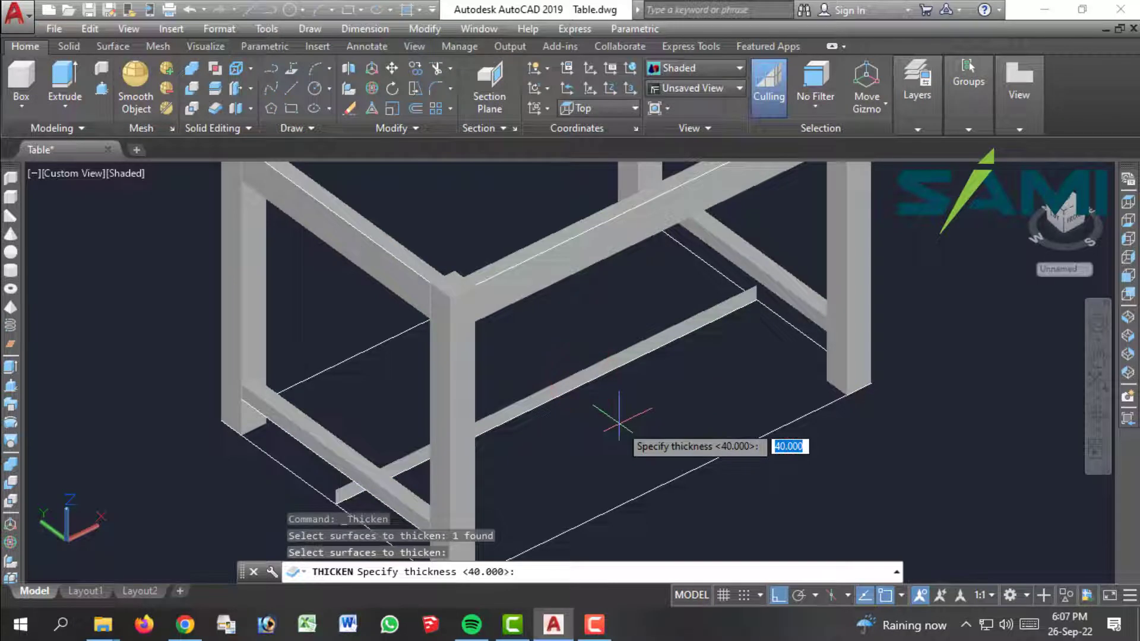
text(40)
key(Return)
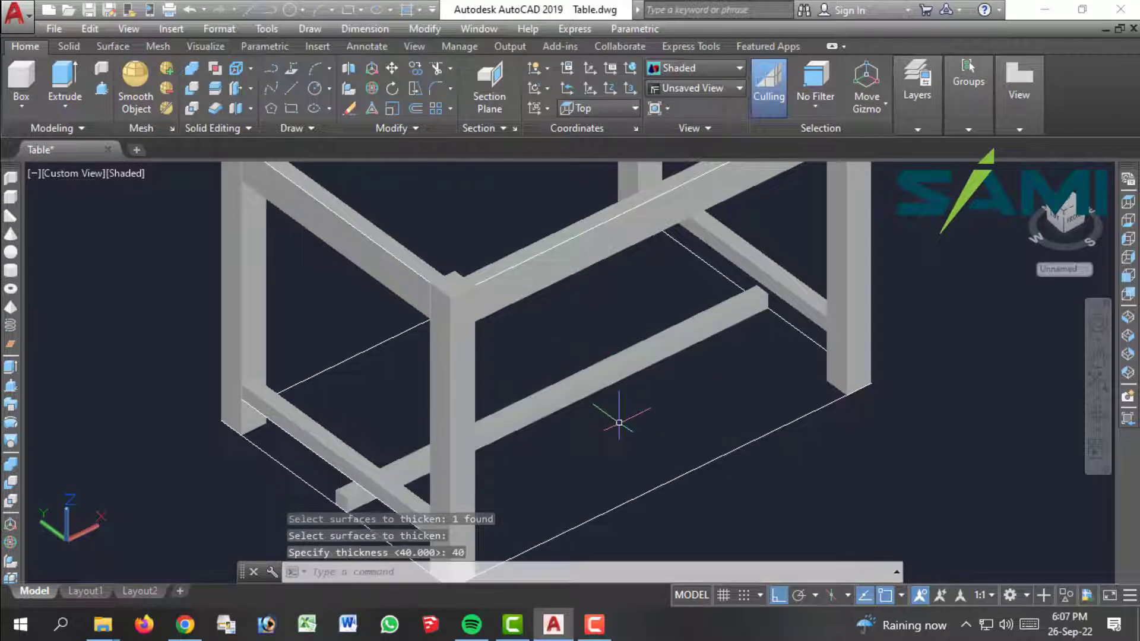
Step: Move the central lower rail up by a displacement of 0,0,100 so it meets the short lower rails
click(614, 396)
click(623, 407)
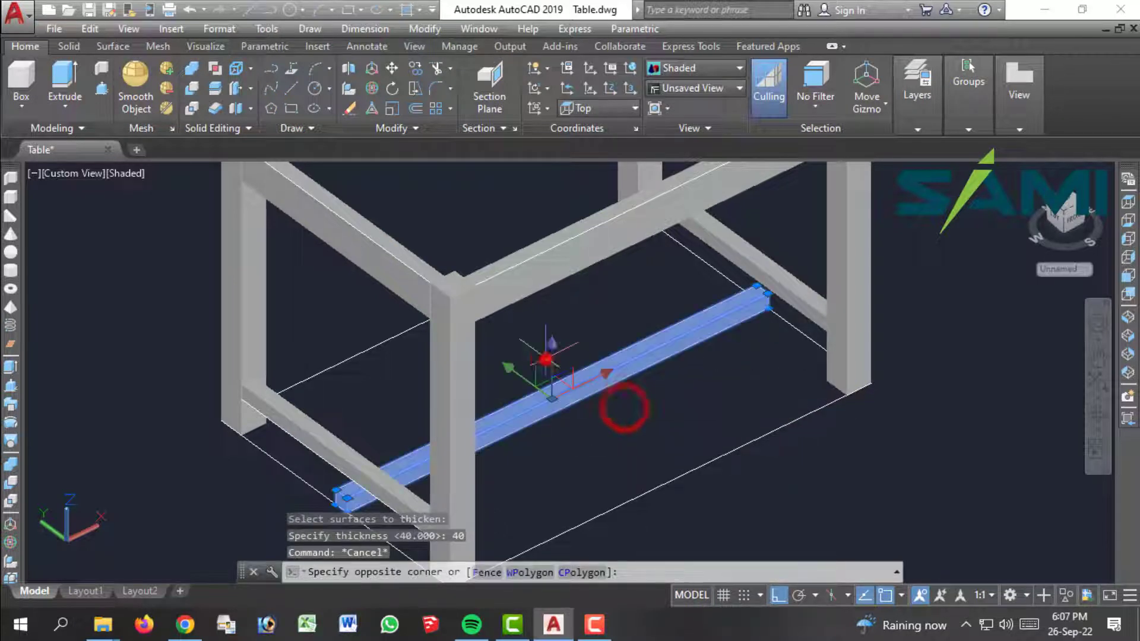
text(M)
key(Return)
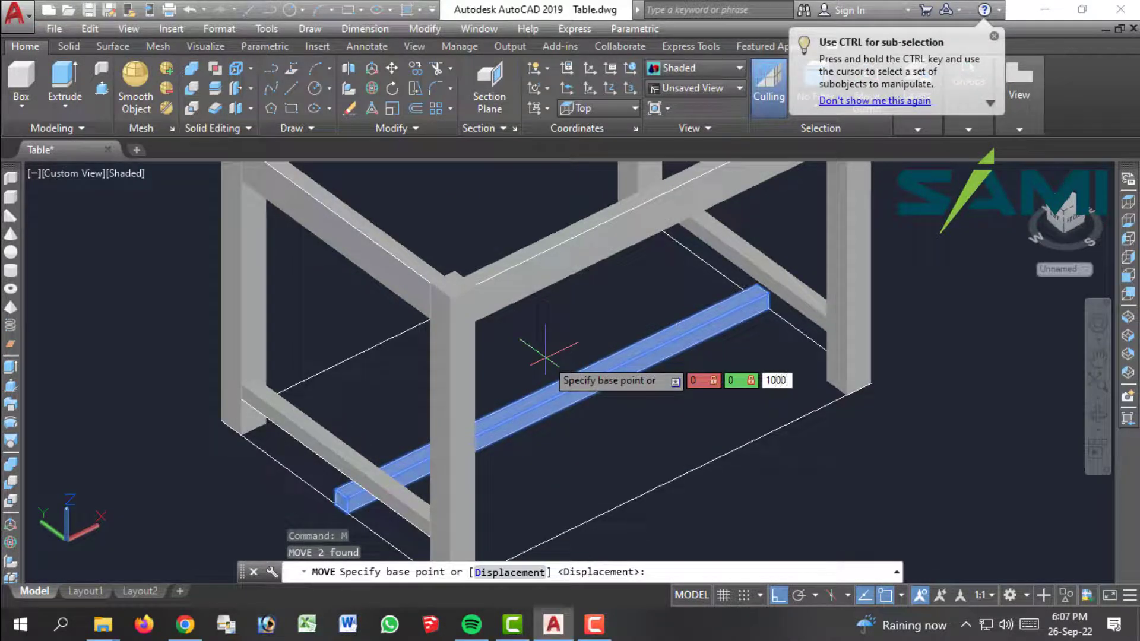
key(Return)
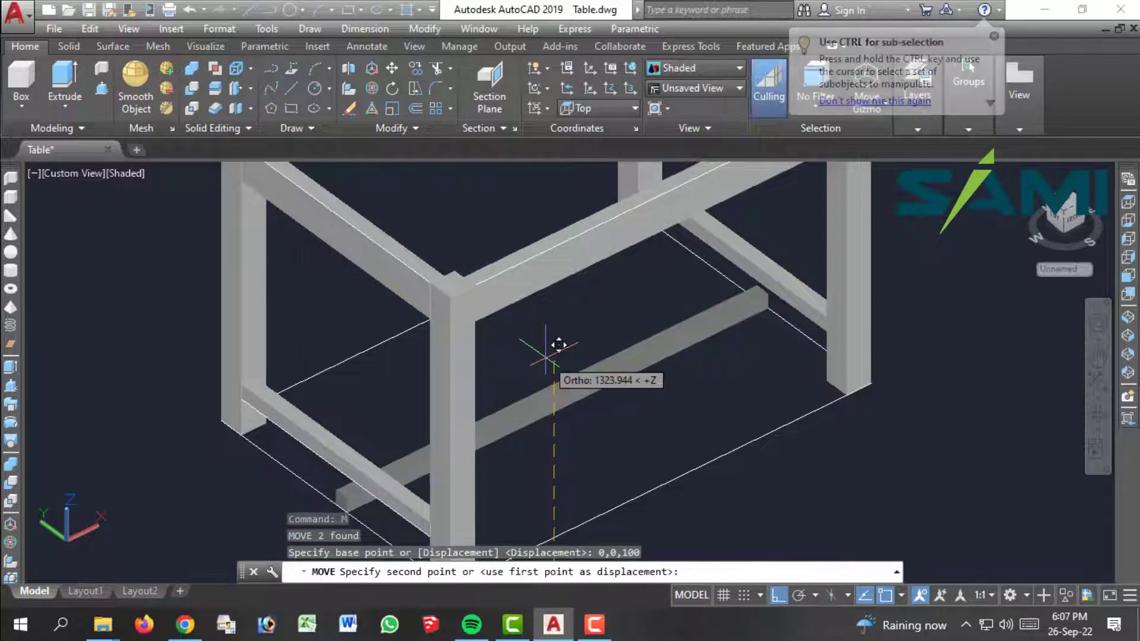
key(Return)
key(Escape)
key(Escape)
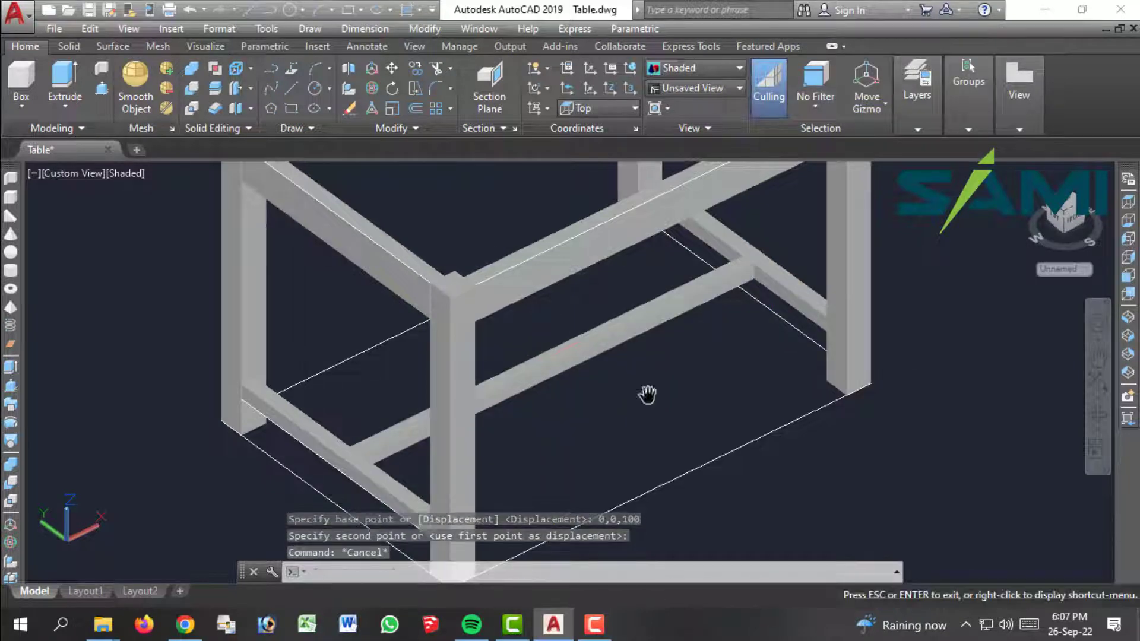
Step: Offset the base rectangle outward by 100 to outline the tabletop
key(Return)
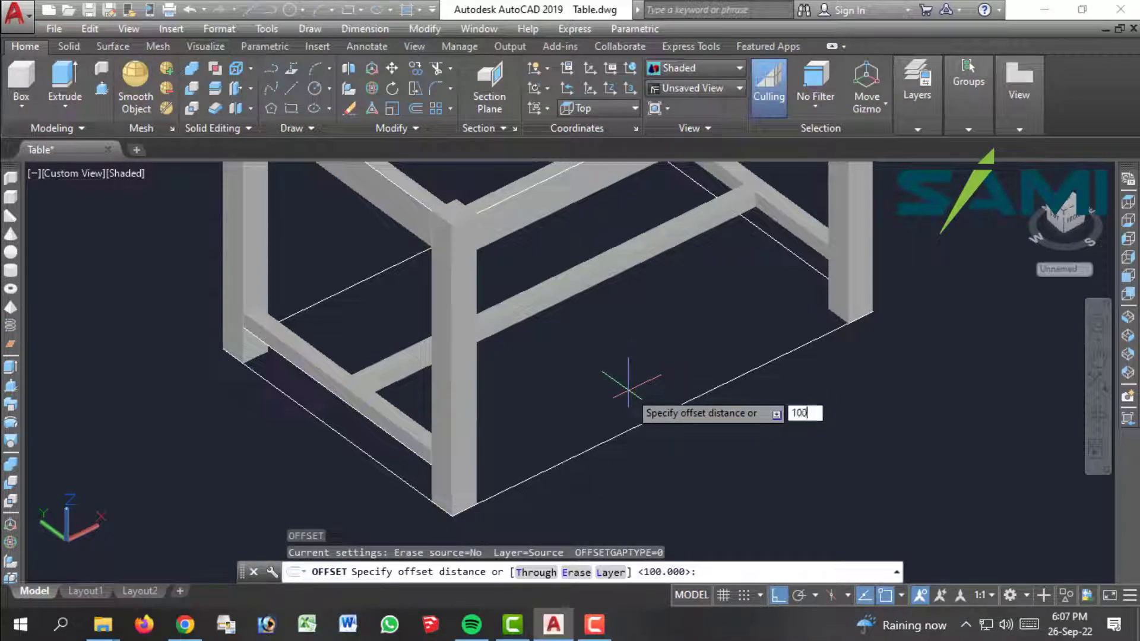
key(Return)
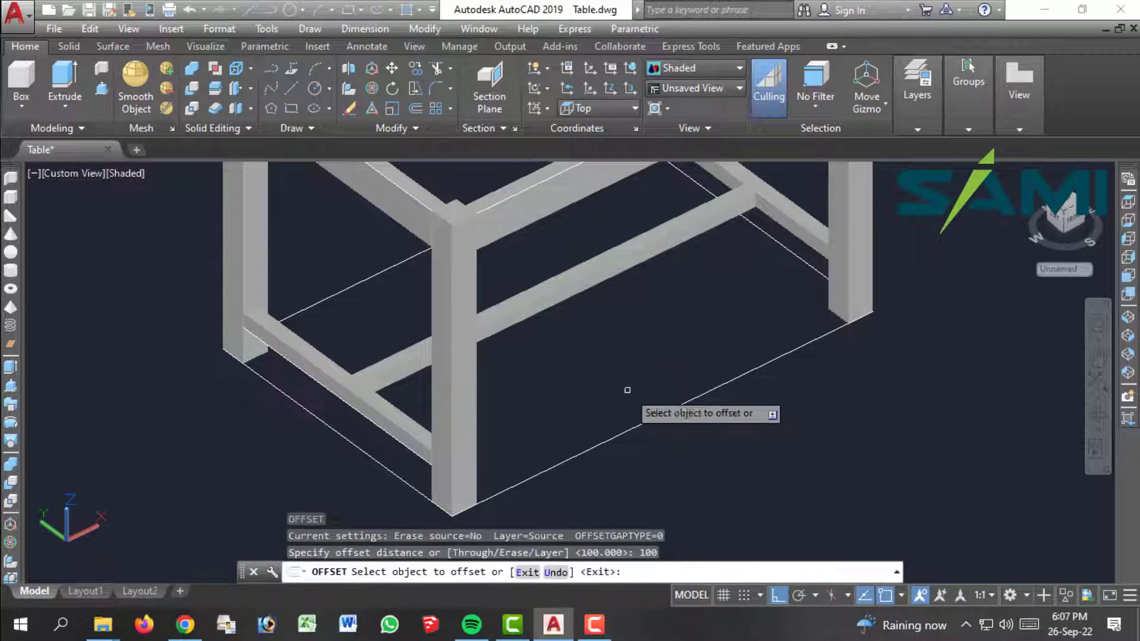
click(637, 423)
click(661, 465)
scroll(661, 466, down, 2)
middle_drag(662, 465, 649, 357)
key(Escape)
key(Escape)
Step: Extrude the outer offset rectangle to a height of 40 to form the tabletop slab
text(ext)
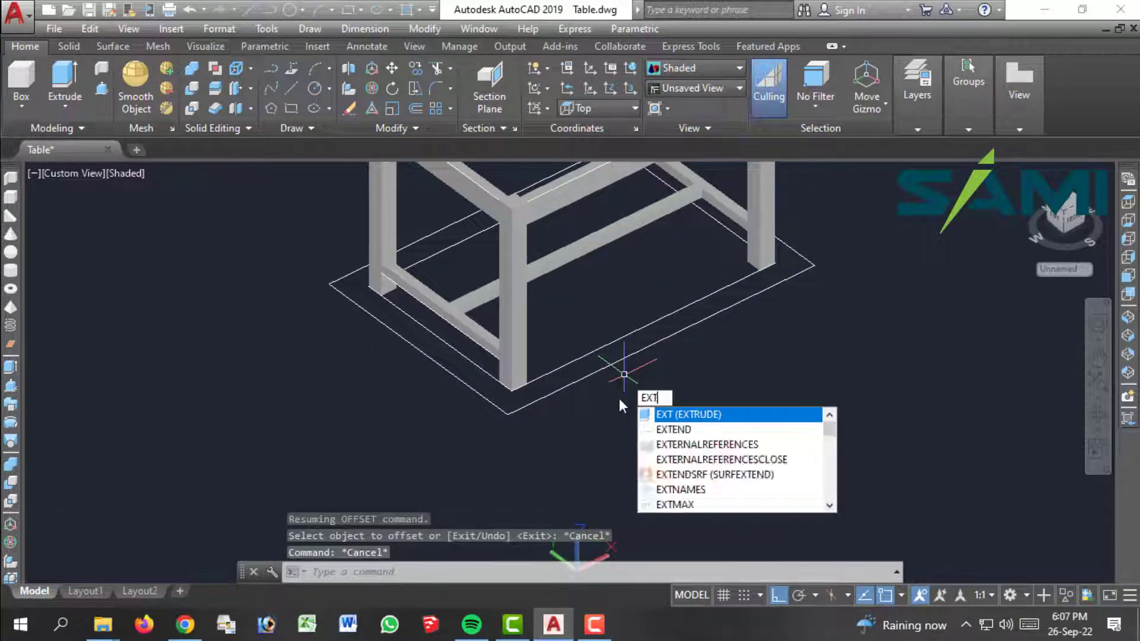
key(Return)
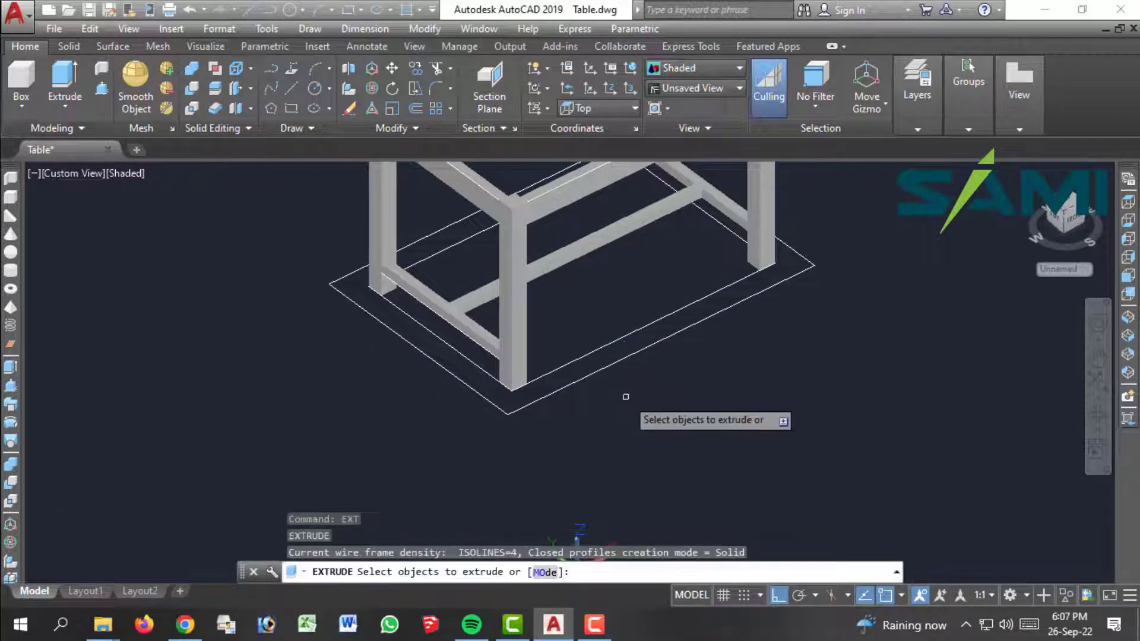
click(622, 356)
key(Return)
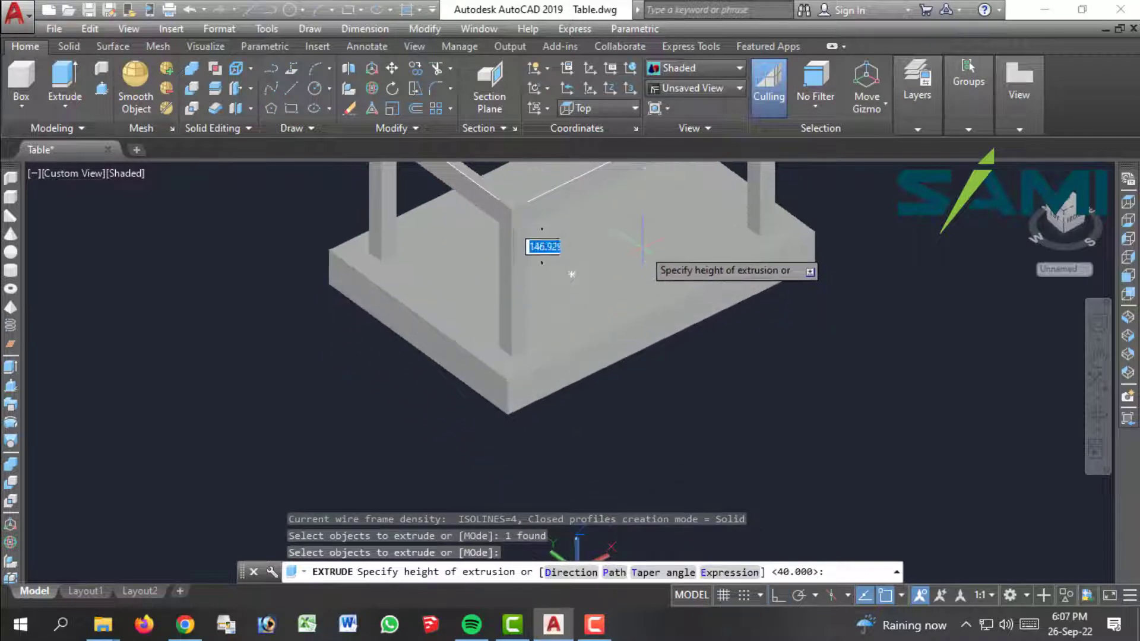
text(40)
key(Return)
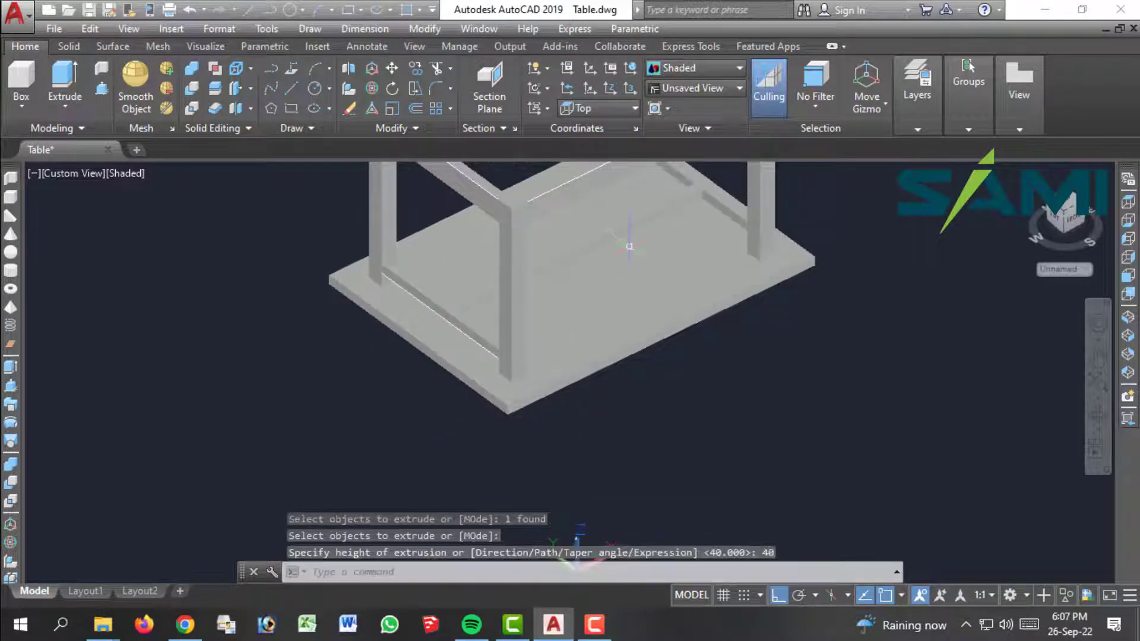
Step: Move the tabletop slab up by a displacement of 0,0,800 onto the frame
scroll(629, 249, down, 3)
key(Escape)
middle_drag(610, 364, 478, 437)
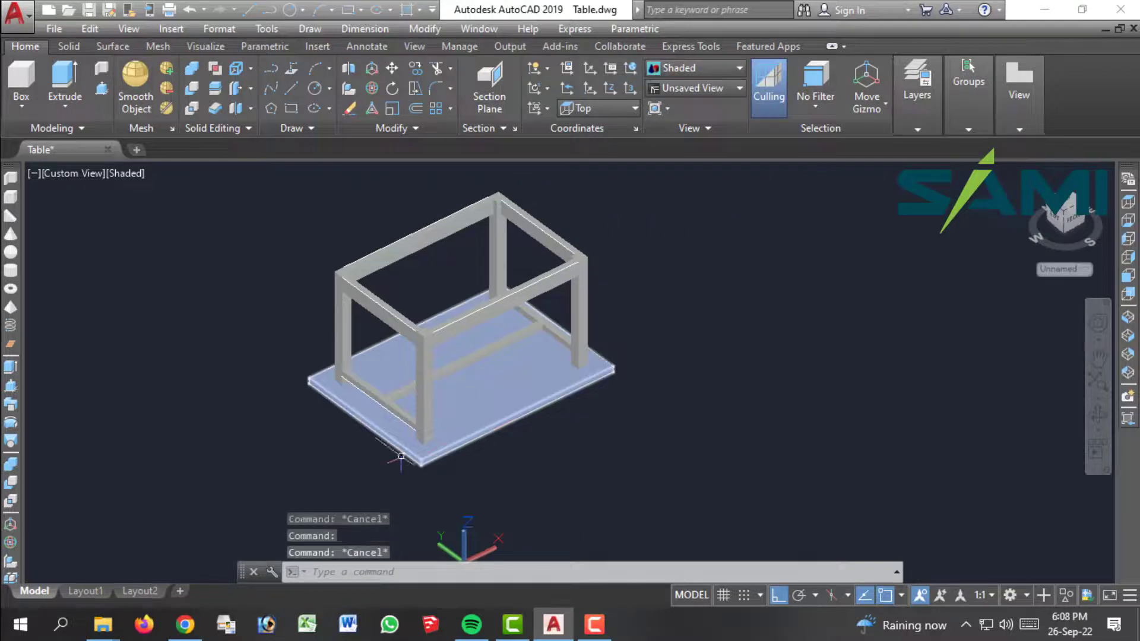
click(419, 457)
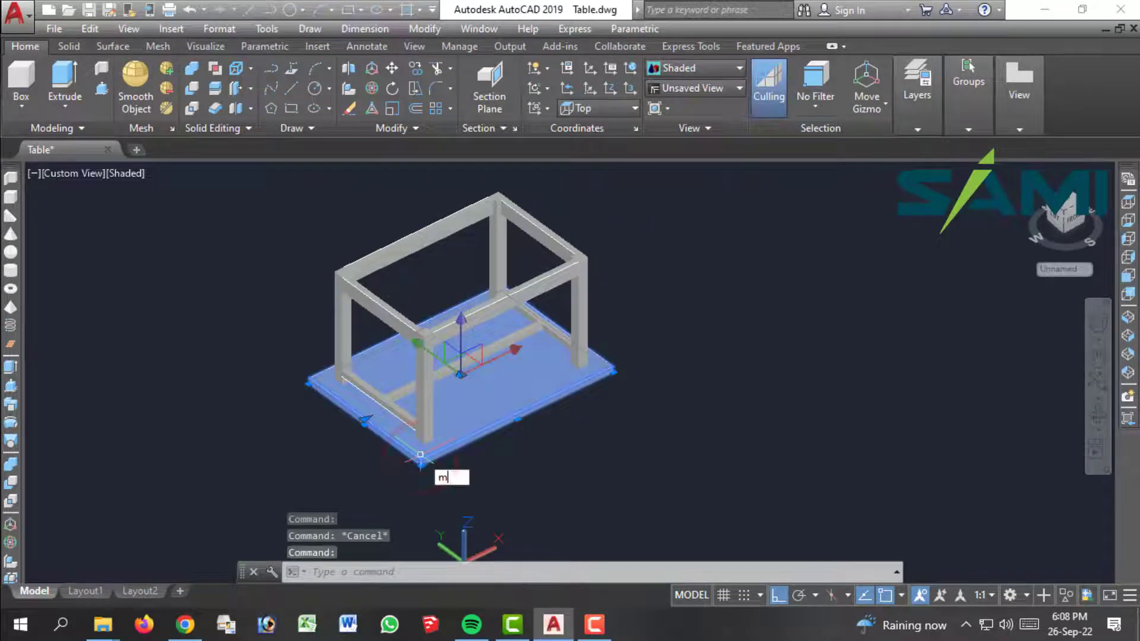
text(m)
key(Return)
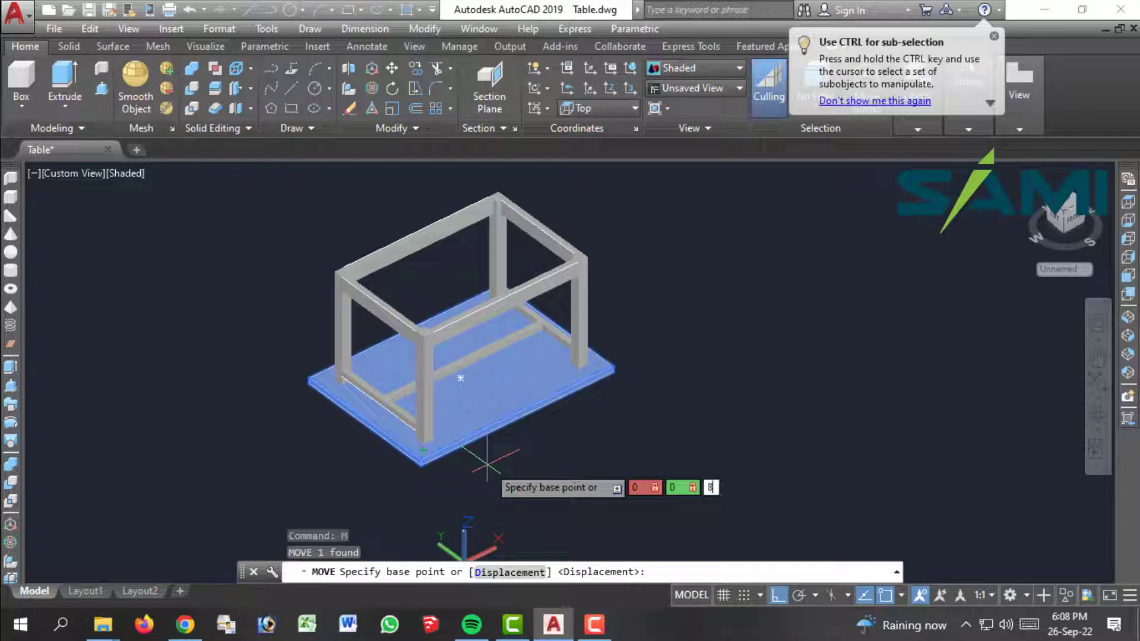
key(Return)
key(Return)
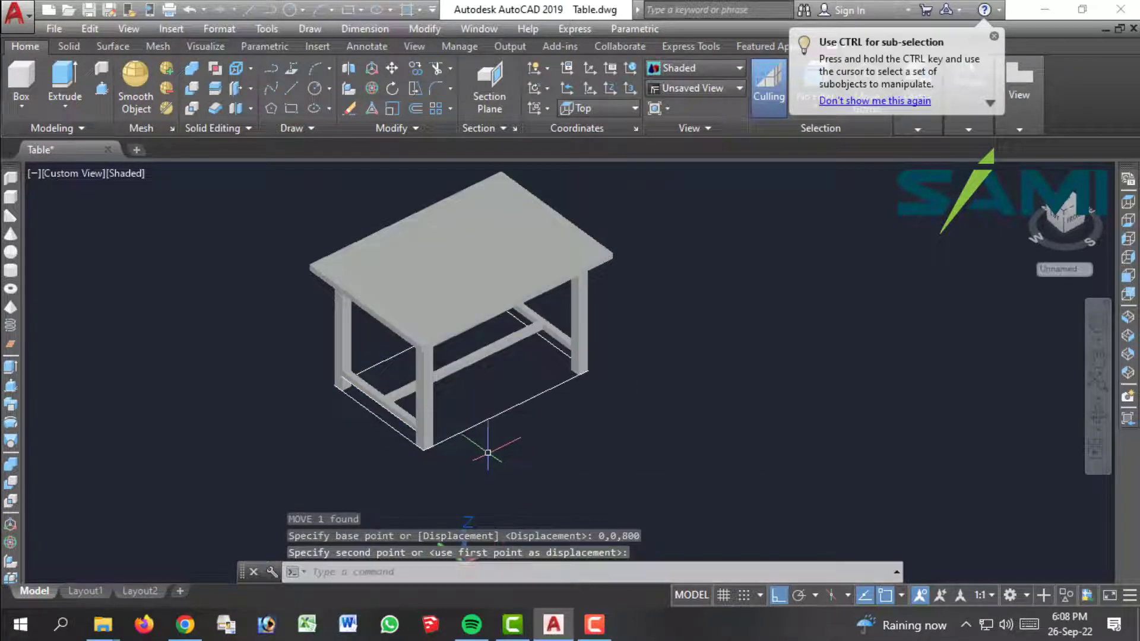
key(Escape)
Step: Delete the base rectangle left on the floor around the table legs
click(538, 418)
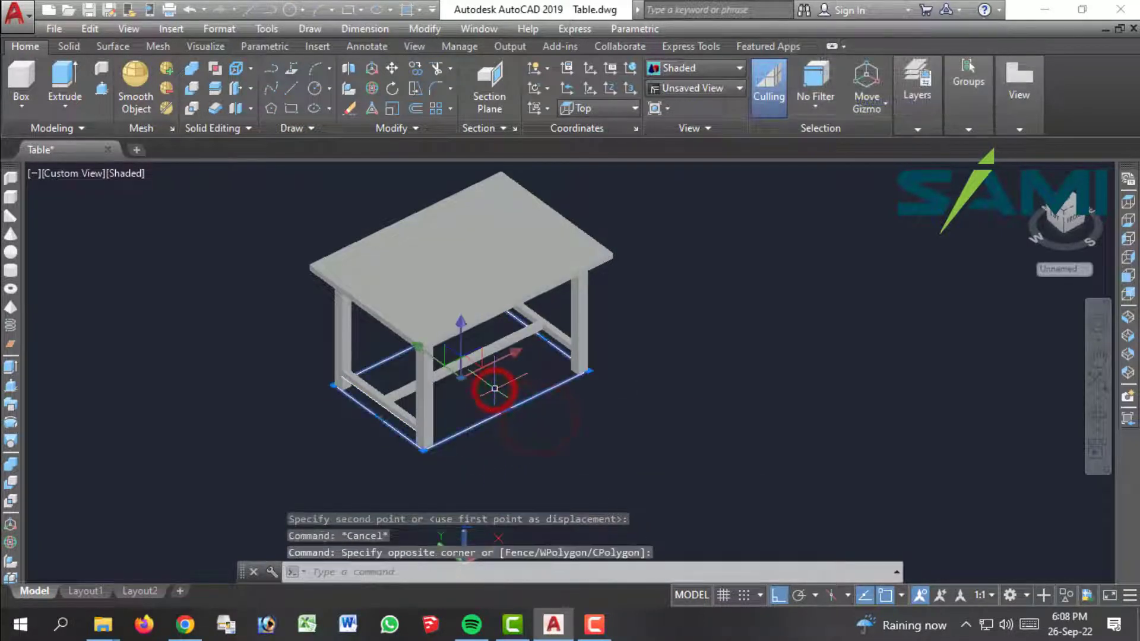
key(Delete)
key(Escape)
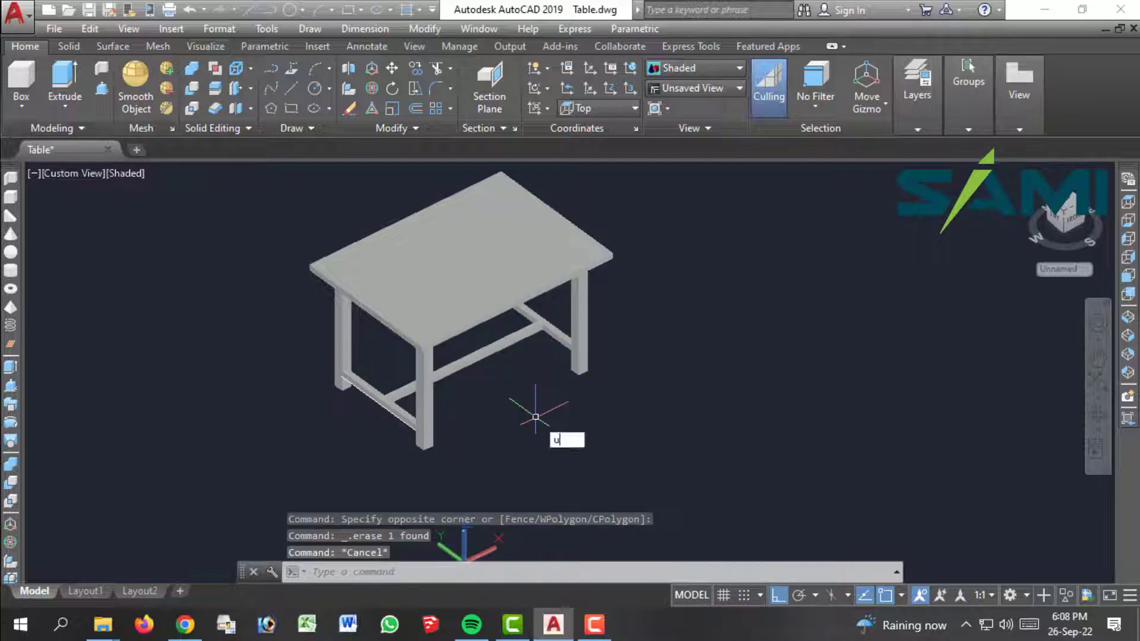
Step: Union the tabletop, legs and rails of the whole table
text(i)
key(Return)
click(645, 204)
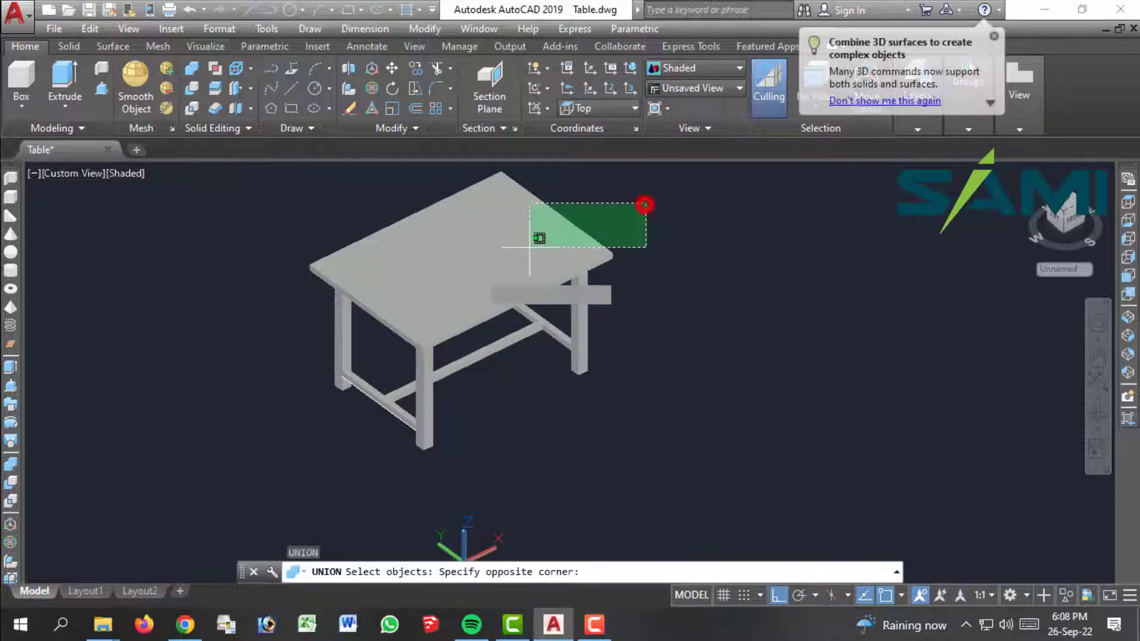
click(253, 441)
key(Return)
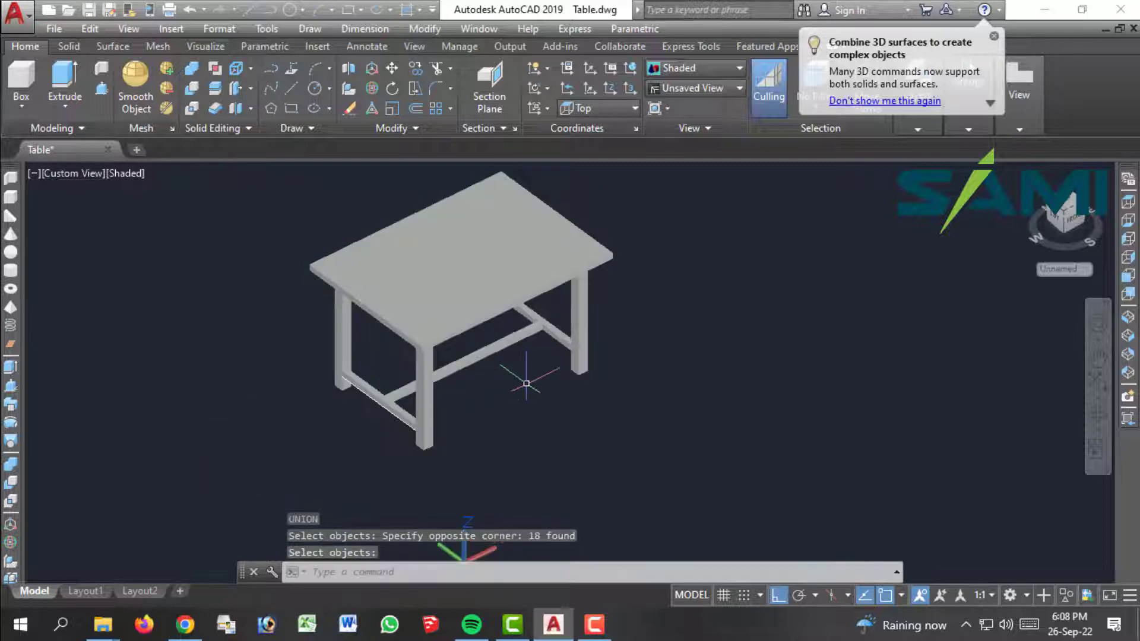
Step: Copy the finished table three times along the X axis to make a row of four tables
scroll(524, 381, down, 3)
middle_drag(483, 356, 203, 318)
scroll(224, 255, up, 2)
middle_drag(214, 415, 275, 444)
click(372, 289)
click(89, 447)
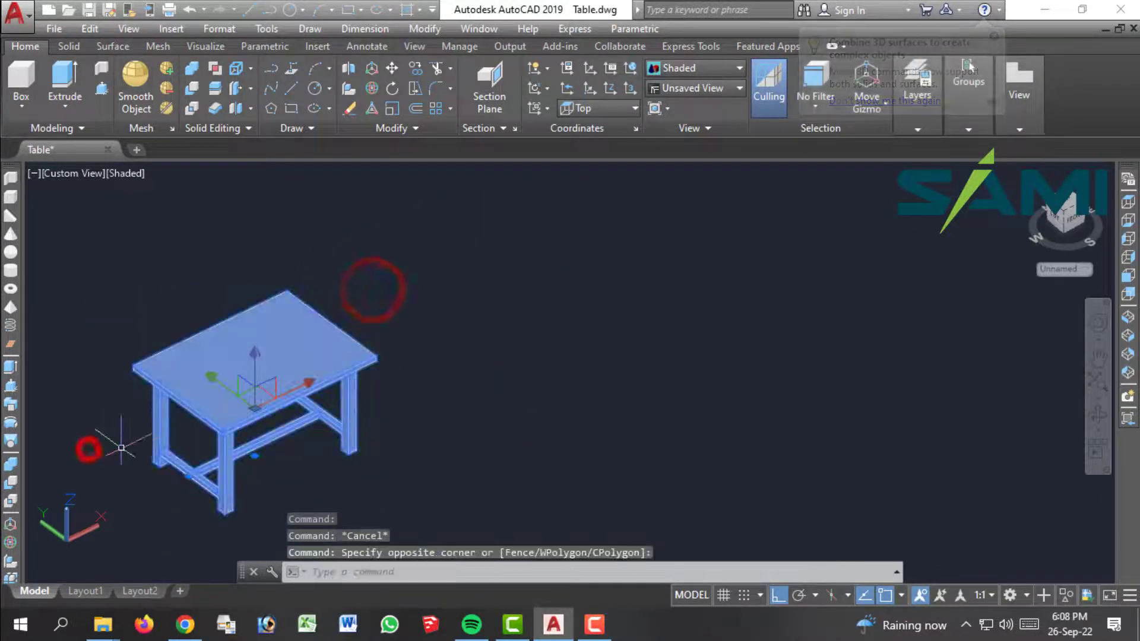
text(co)
key(Return)
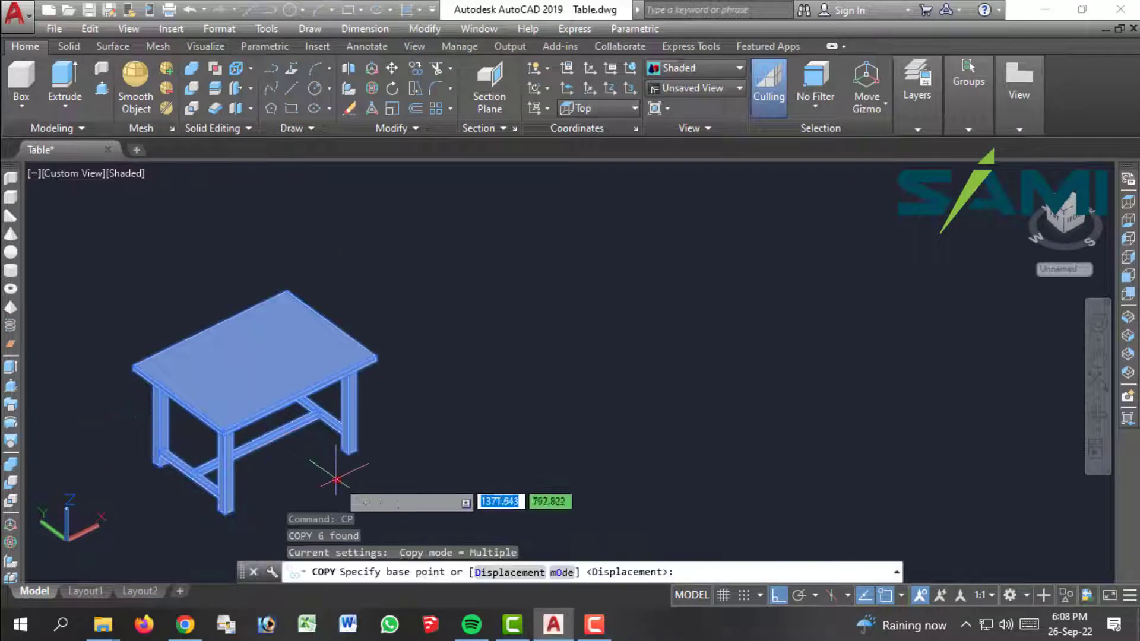
click(336, 478)
click(539, 399)
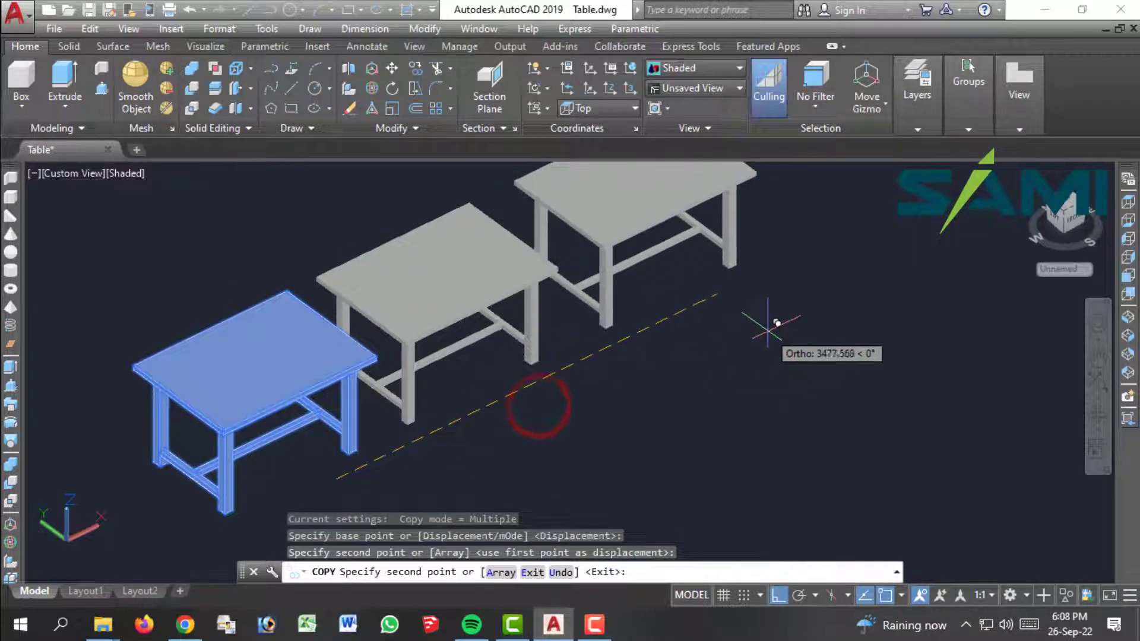
click(767, 328)
scroll(762, 377, down, 2)
scroll(762, 385, down, 3)
scroll(653, 416, up, 1)
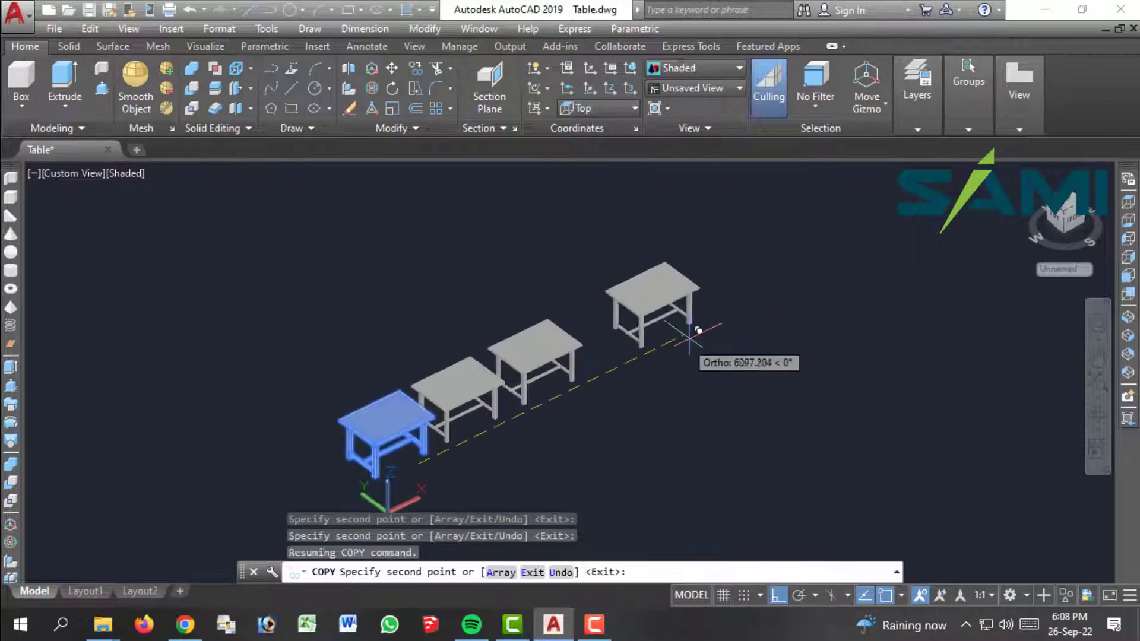
click(658, 359)
key(Escape)
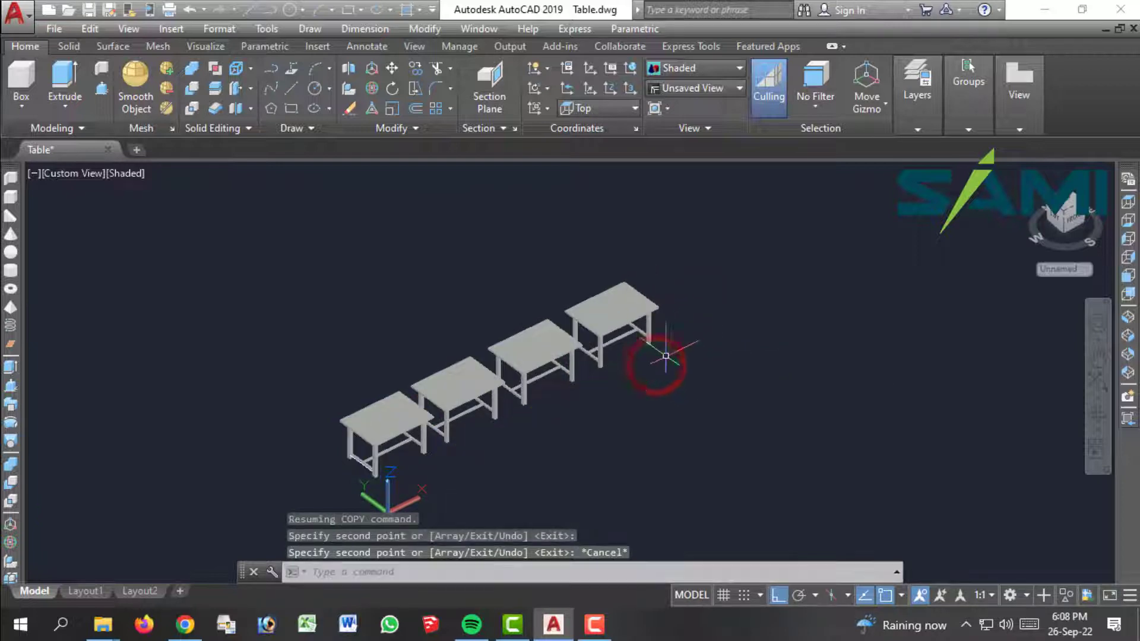
Step: Copy the row of four tables three times in the positive Y direction to form parallel rows behind it
click(689, 287)
click(248, 437)
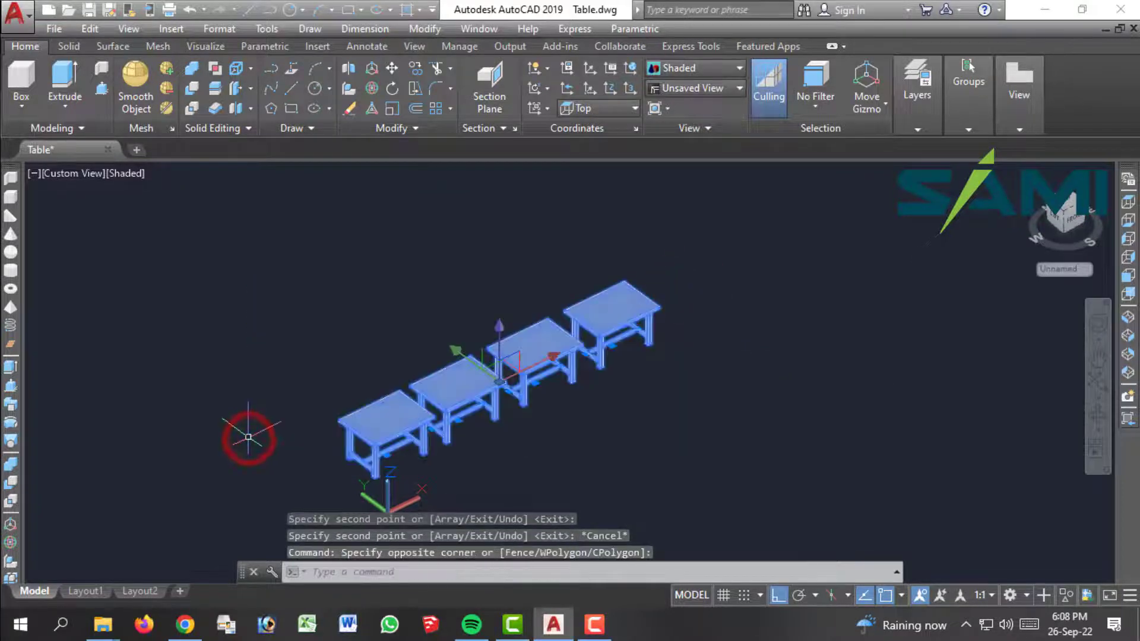
key(BackSpace)
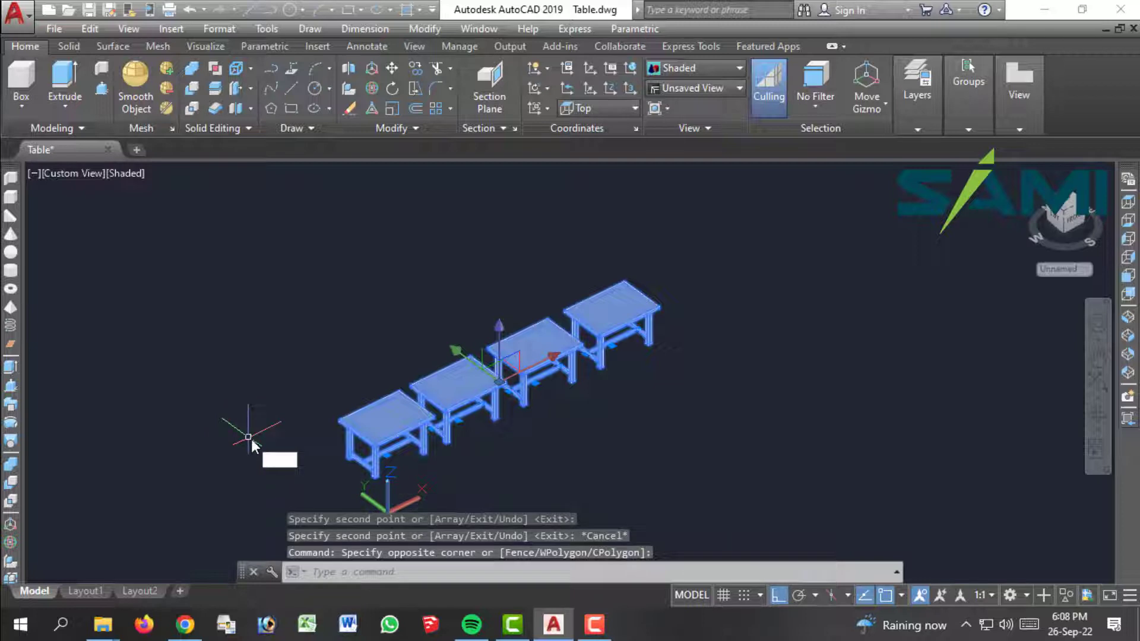
text(co)
key(Return)
click(473, 488)
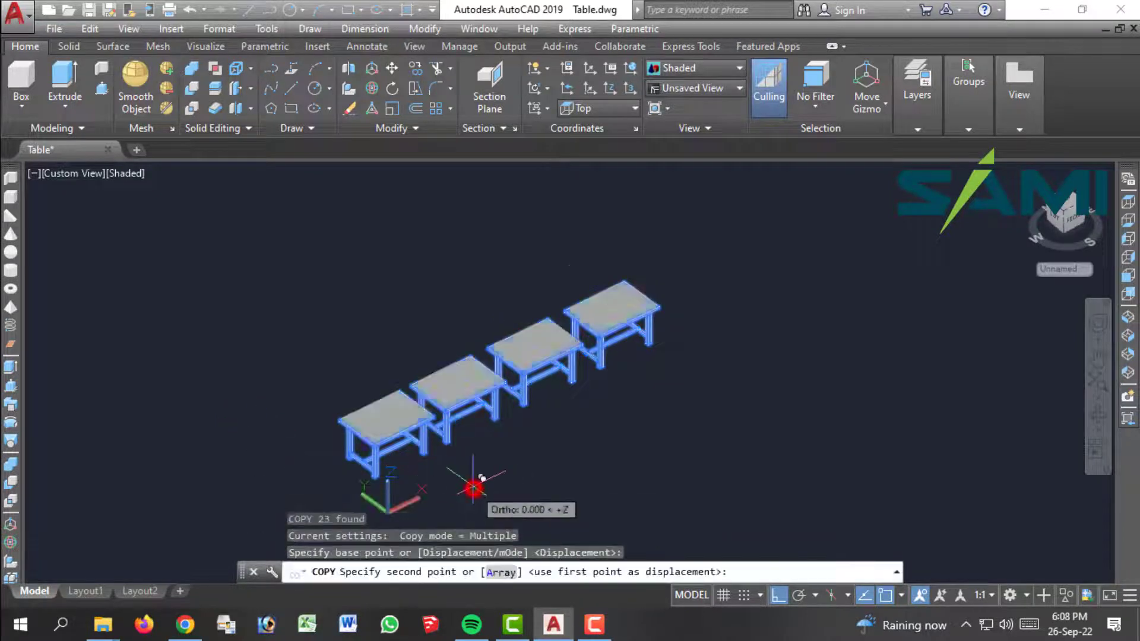
click(412, 438)
click(330, 386)
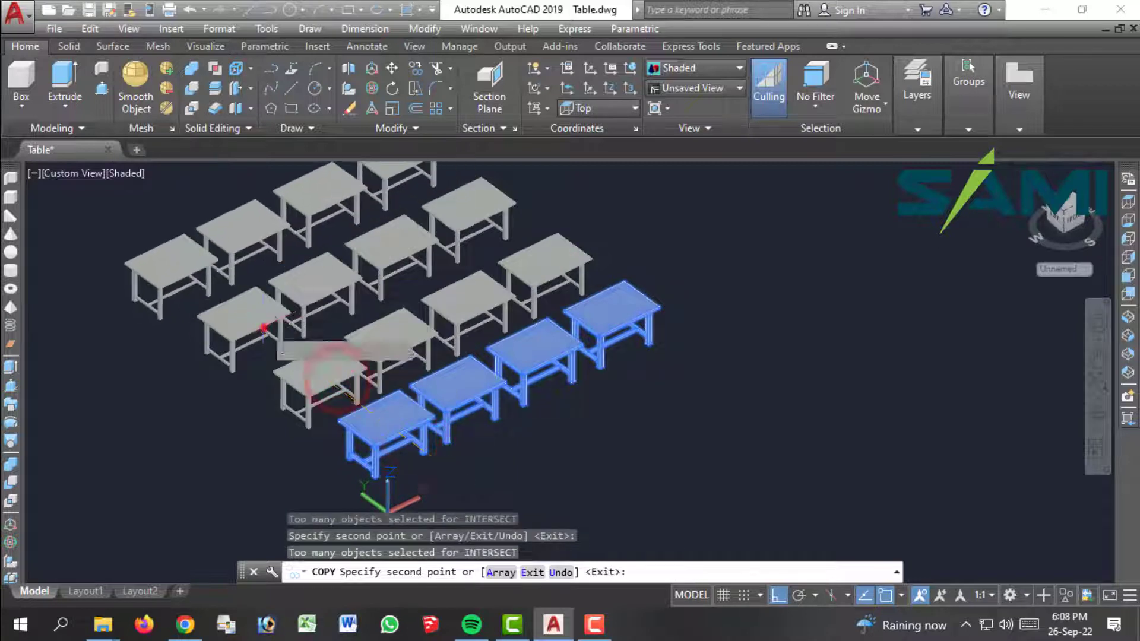
click(264, 326)
Step: Place three more copies of the table row in the negative Y direction and finish the copying
click(580, 518)
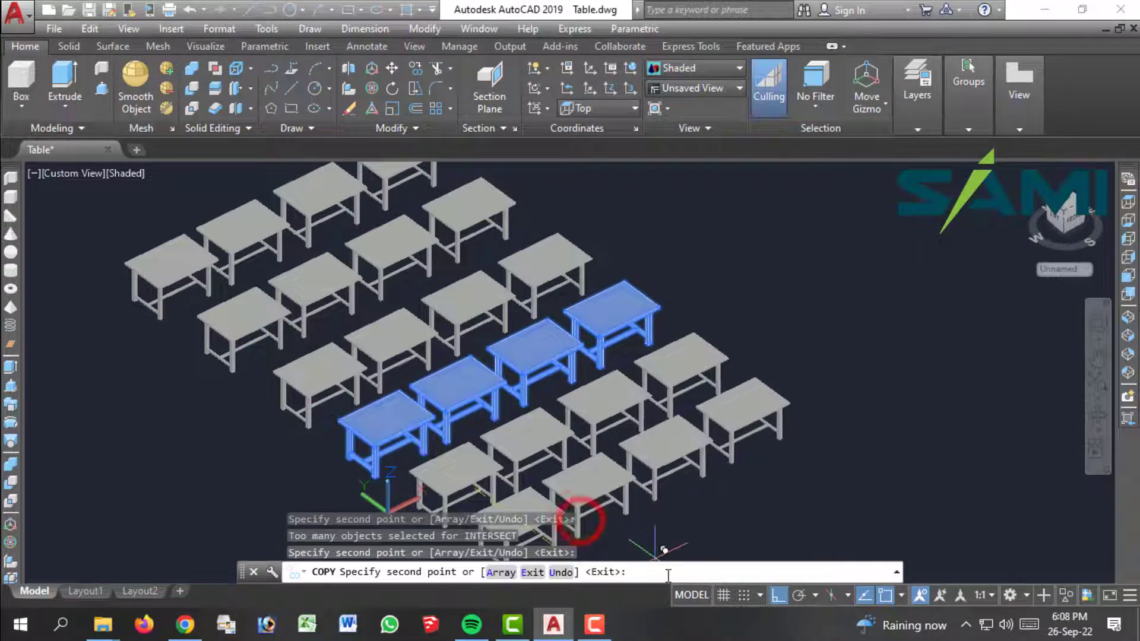
middle_drag(667, 445, 580, 440)
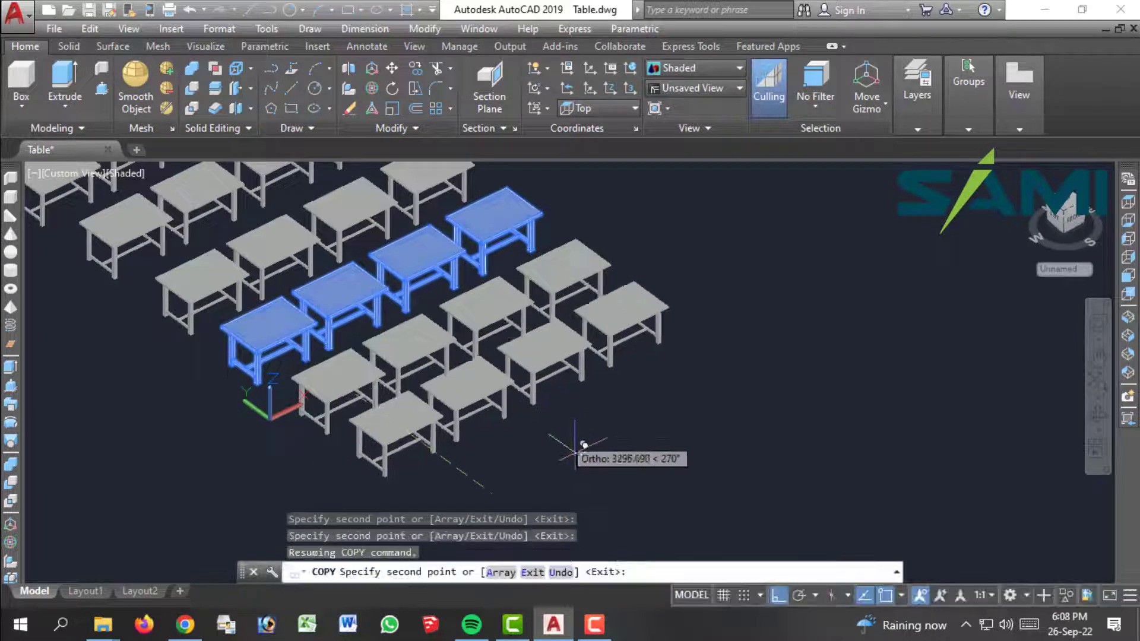
click(646, 516)
key(Return)
key(Escape)
Step: Inspect the copied tables up close and across the rows, checking their tops, legs and rails
scroll(368, 427, up, 4)
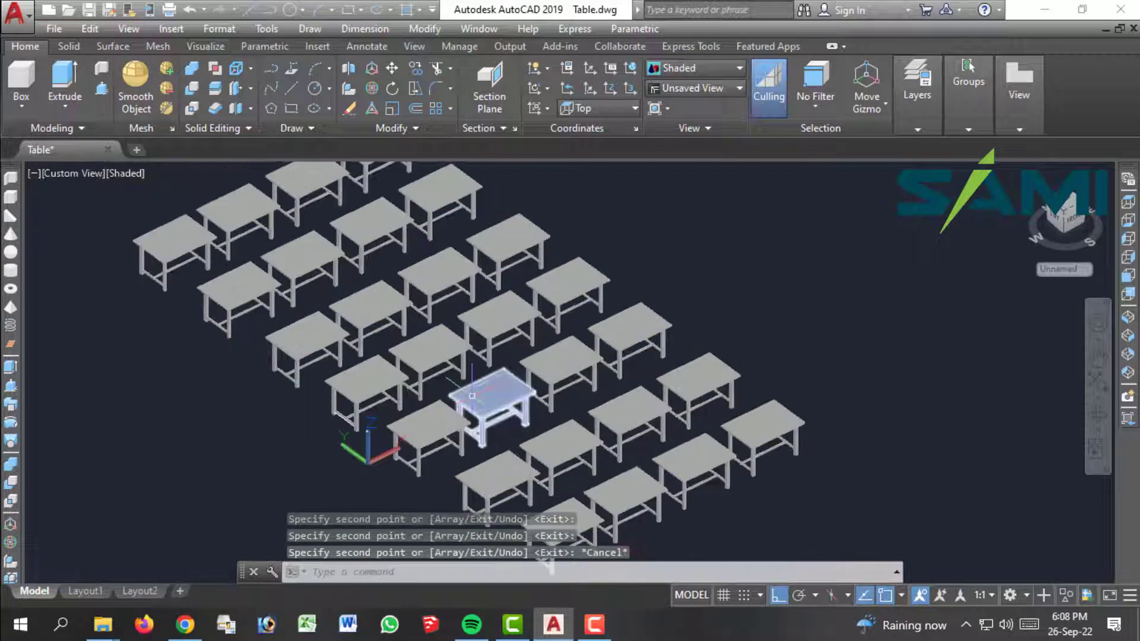
scroll(360, 427, up, 3)
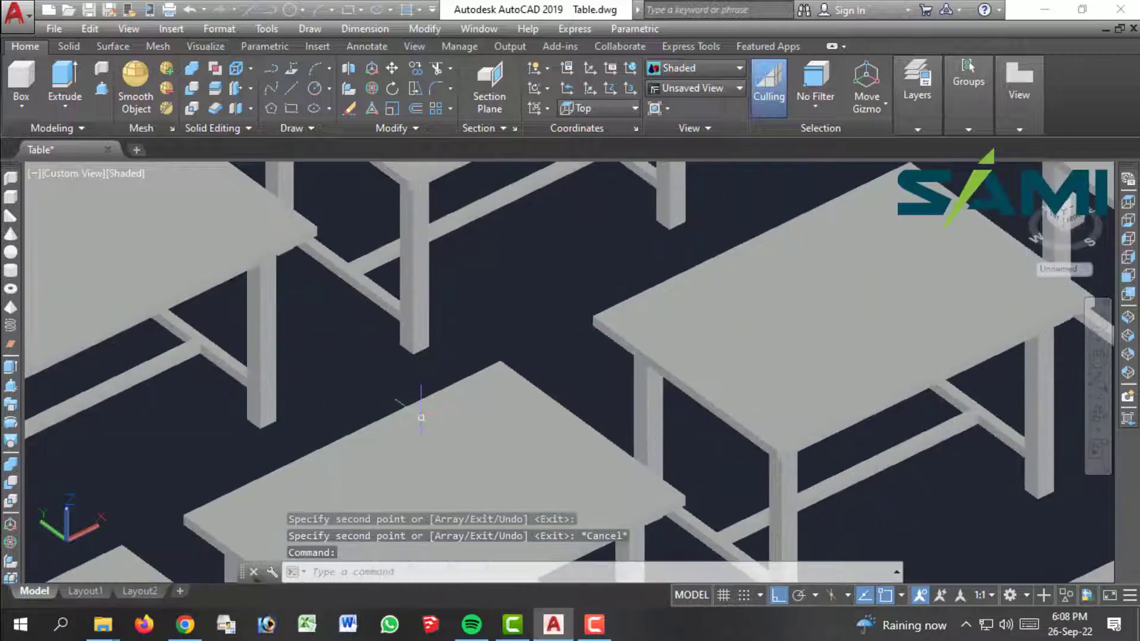
scroll(420, 394, down, 3)
scroll(481, 442, up, 1)
scroll(481, 442, up, 3)
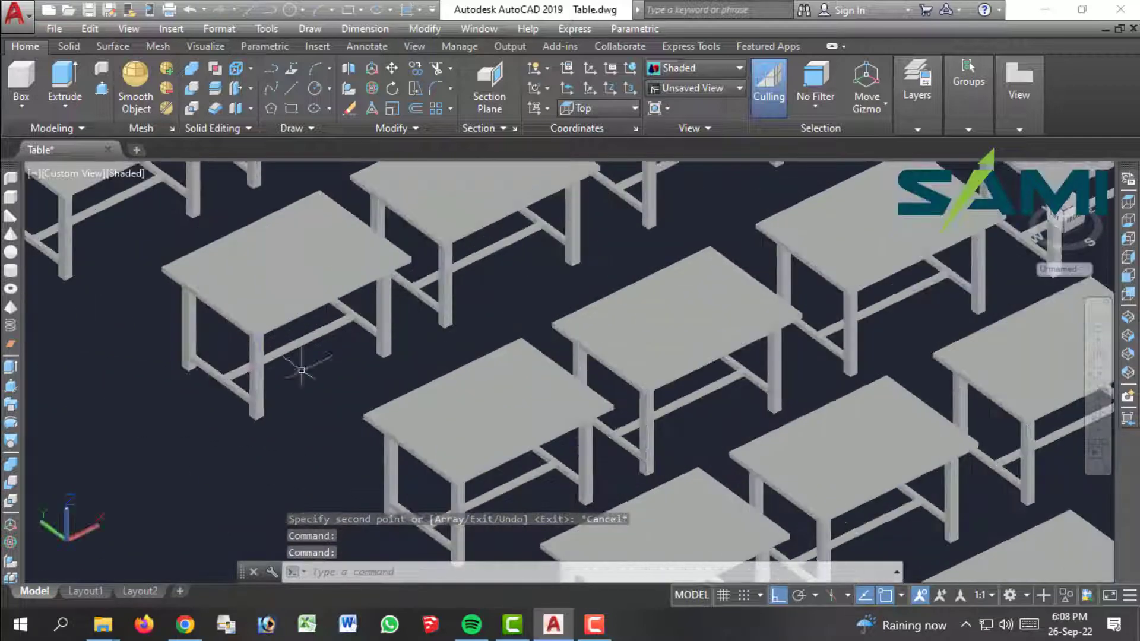
scroll(301, 372, down, 4)
scroll(445, 406, up, 1)
middle_drag(451, 410, 474, 417)
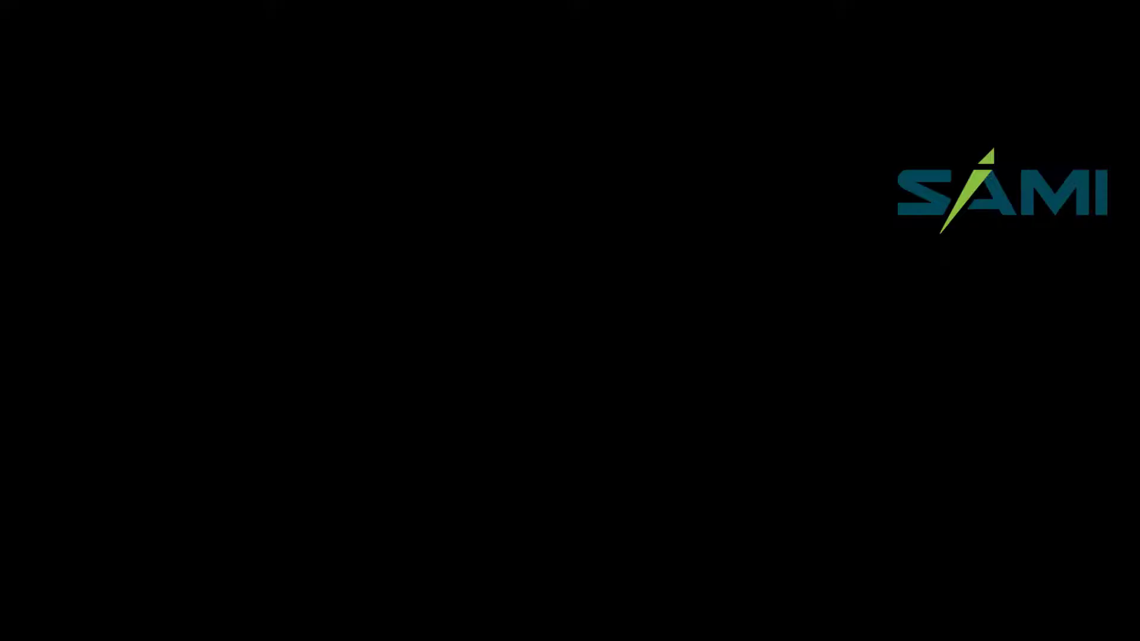